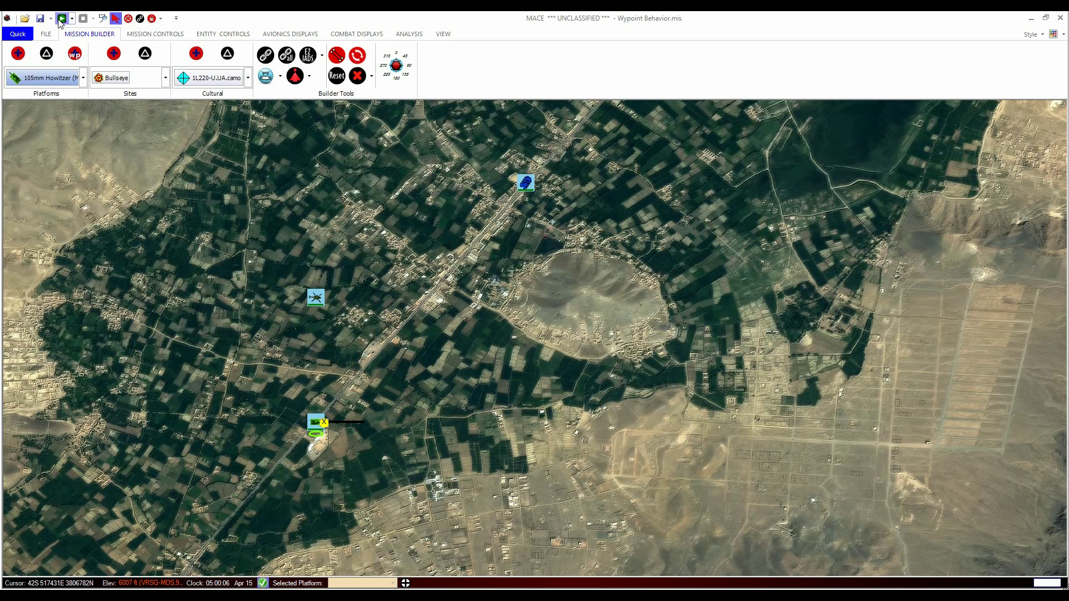
Start the mission simulation and open the AH-64 helicopter's properties to view its route.
left_click(61, 18)
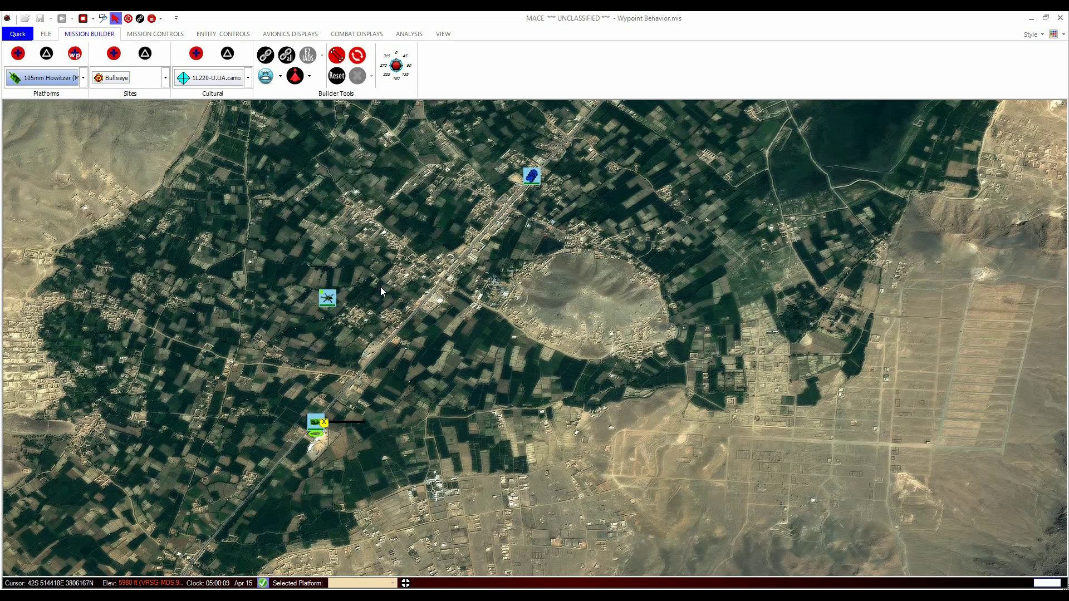
double_click(333, 299)
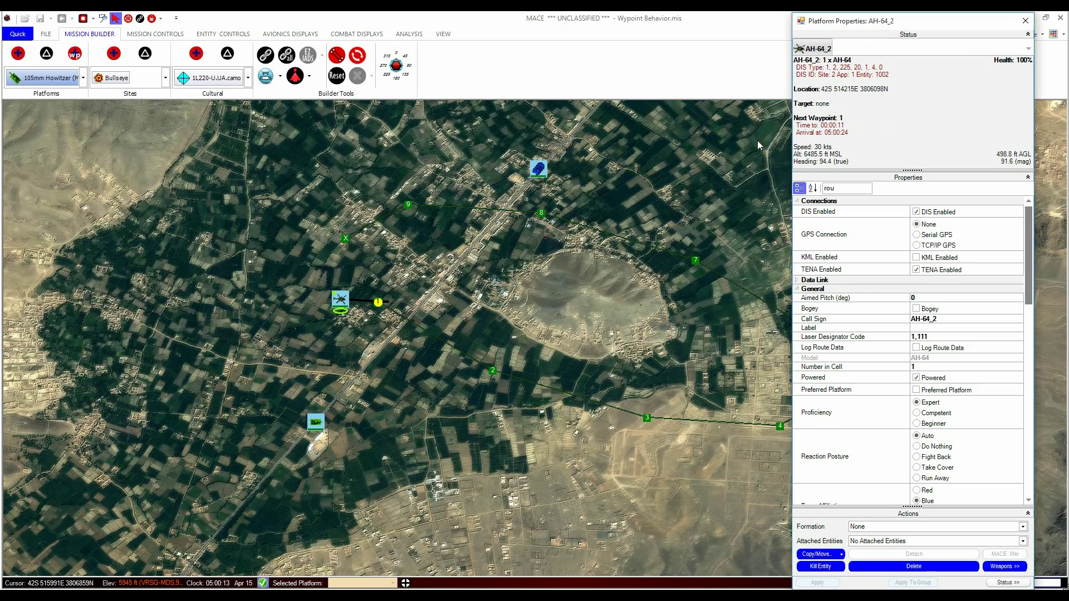
left_click_drag(930, 21, 953, 24)
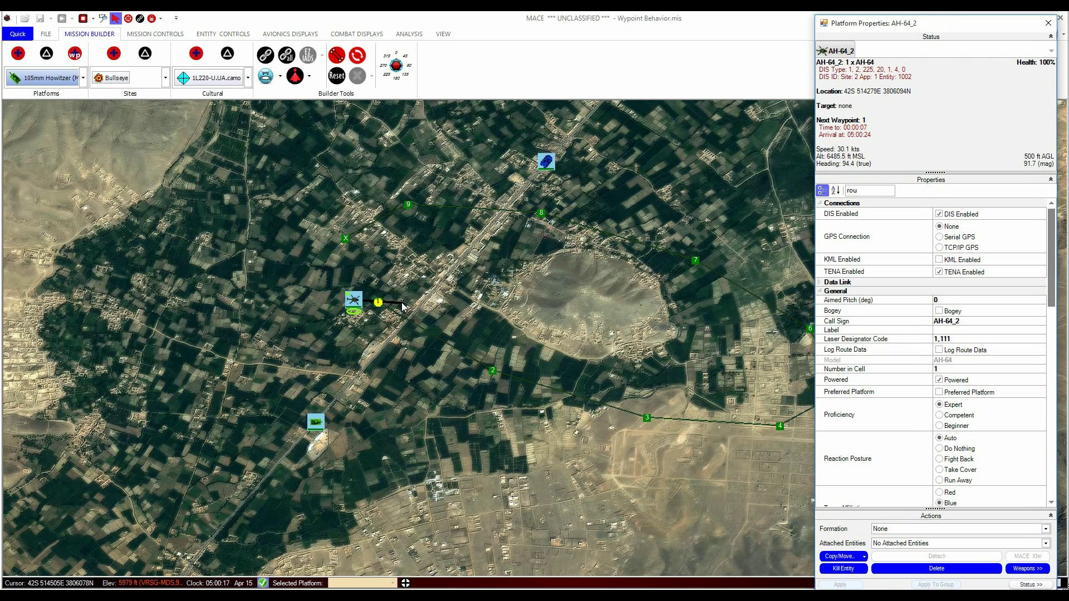
left_click(402, 303)
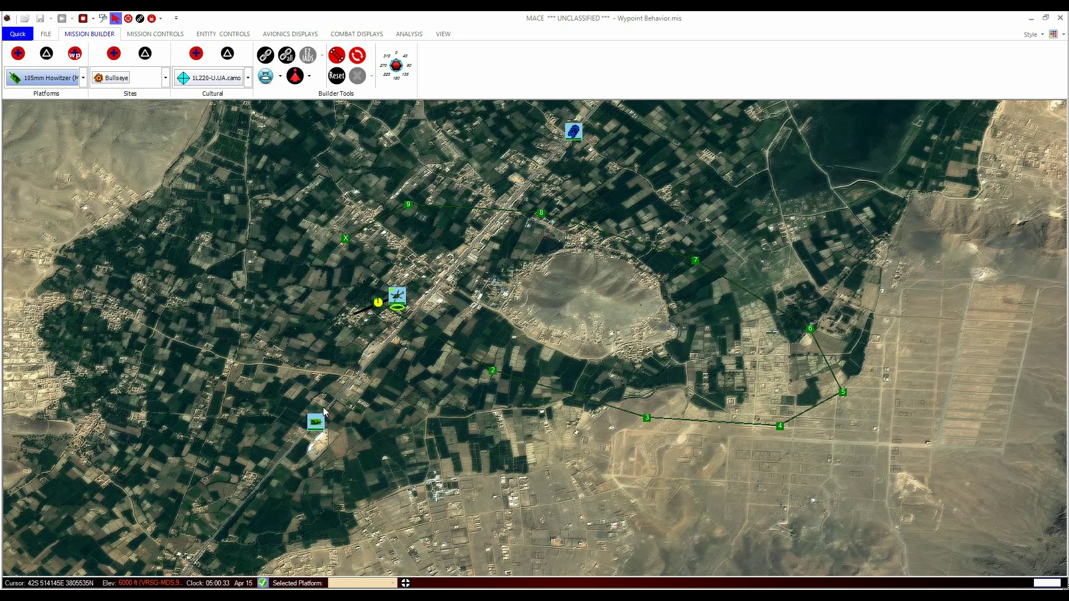
Open the southern 105mm howitzer's properties and set 105mm Howitzer (M119)_3 as the selected platform.
double_click(314, 423)
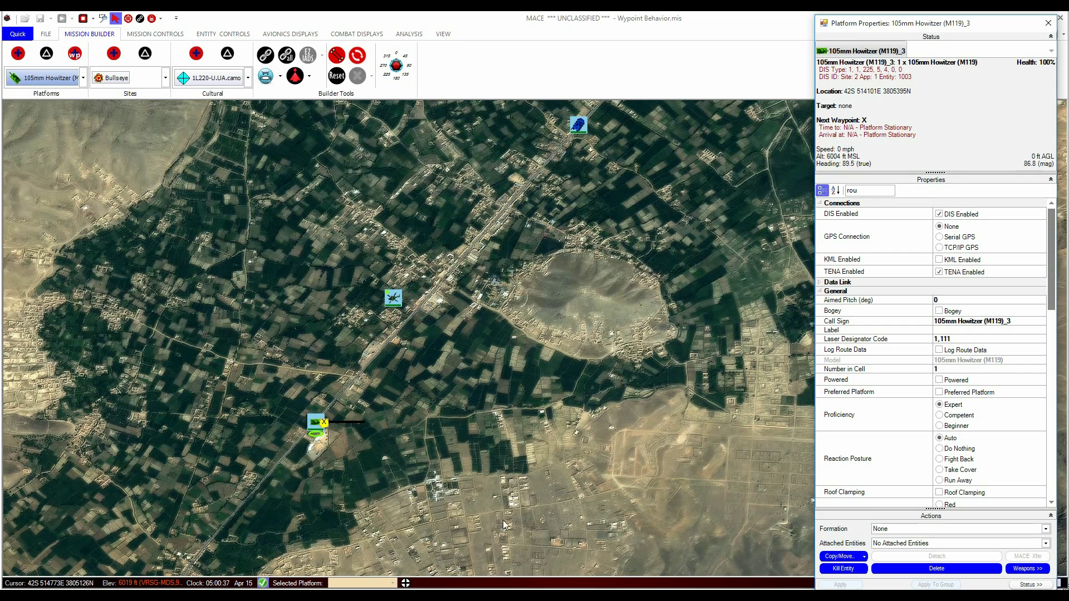
left_click(393, 583)
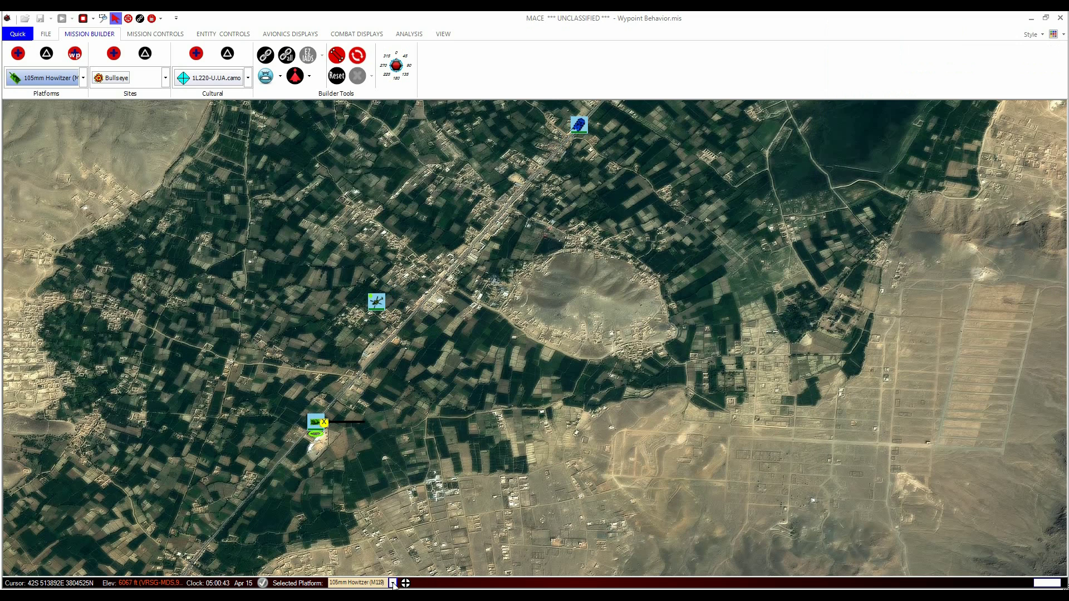
left_click(384, 583)
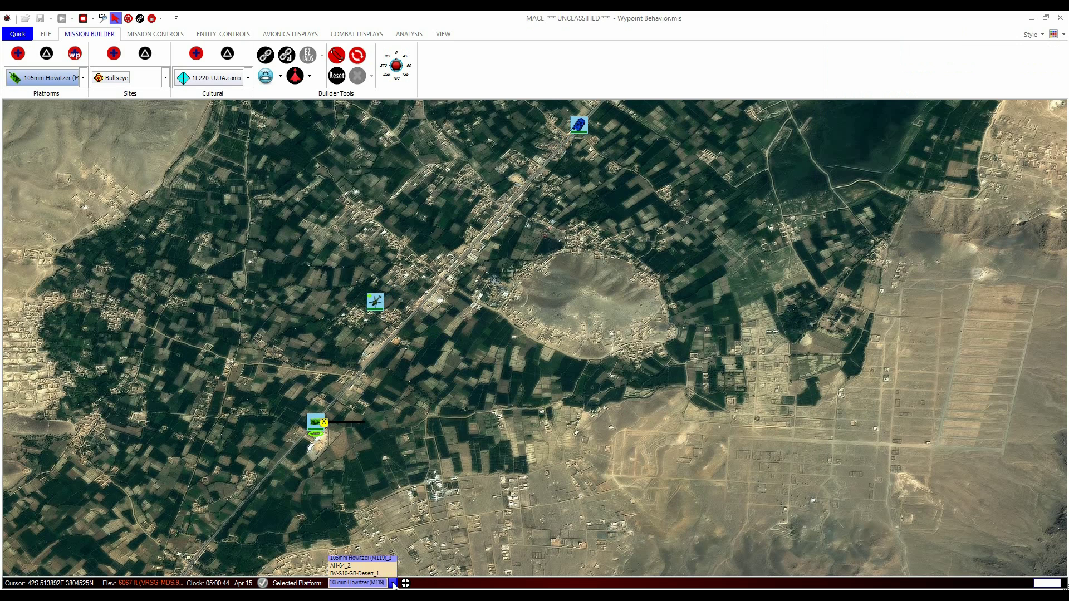
left_click(351, 557)
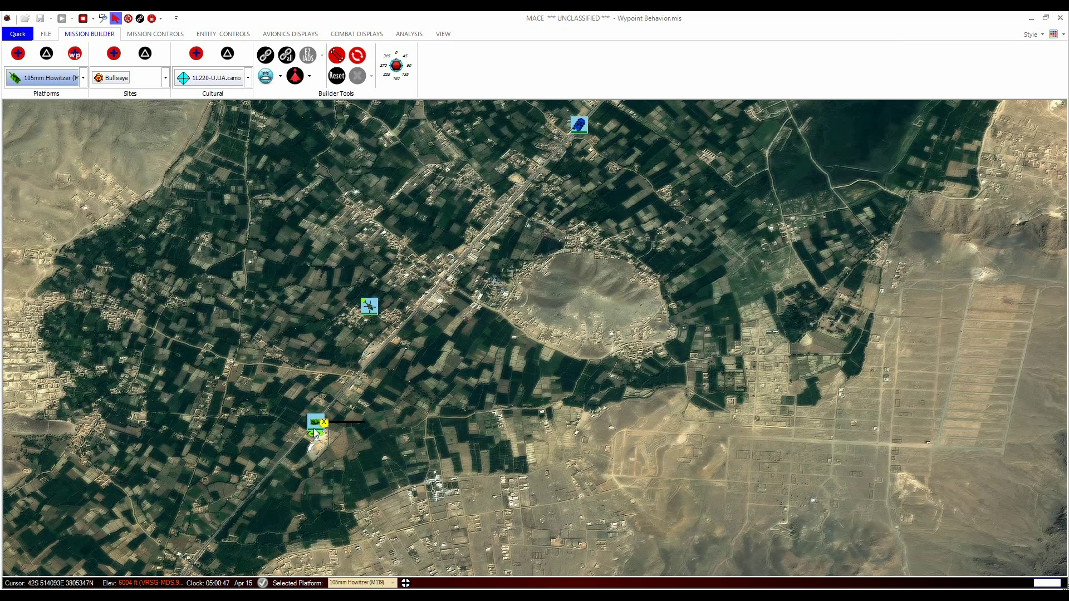
Place waypoints for the howitzer along the road to the northeast and back along the road running west.
left_click(74, 53)
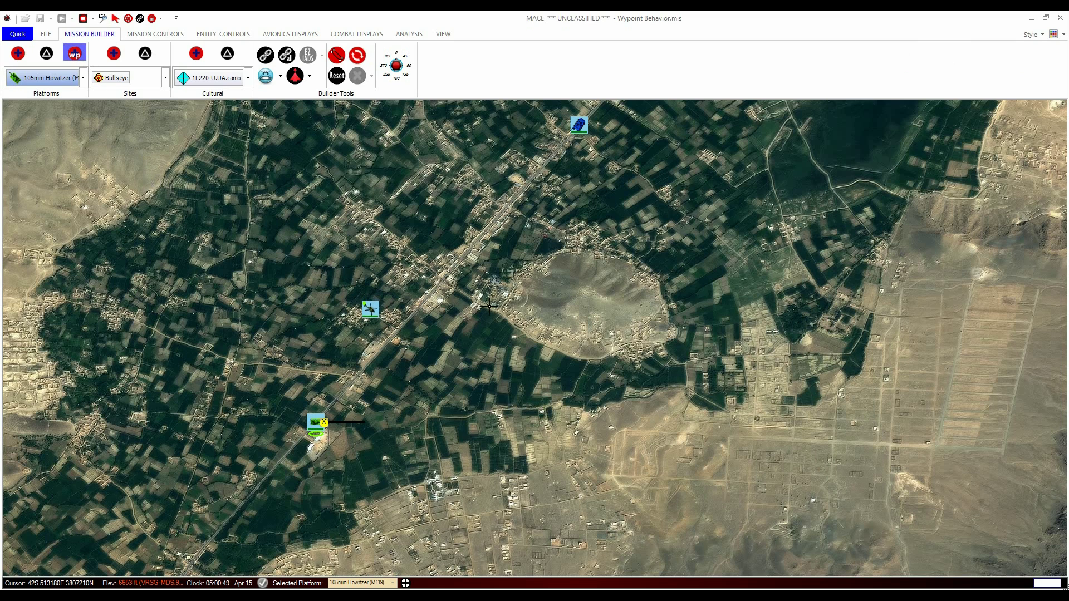
left_click(338, 407)
left_click(350, 395)
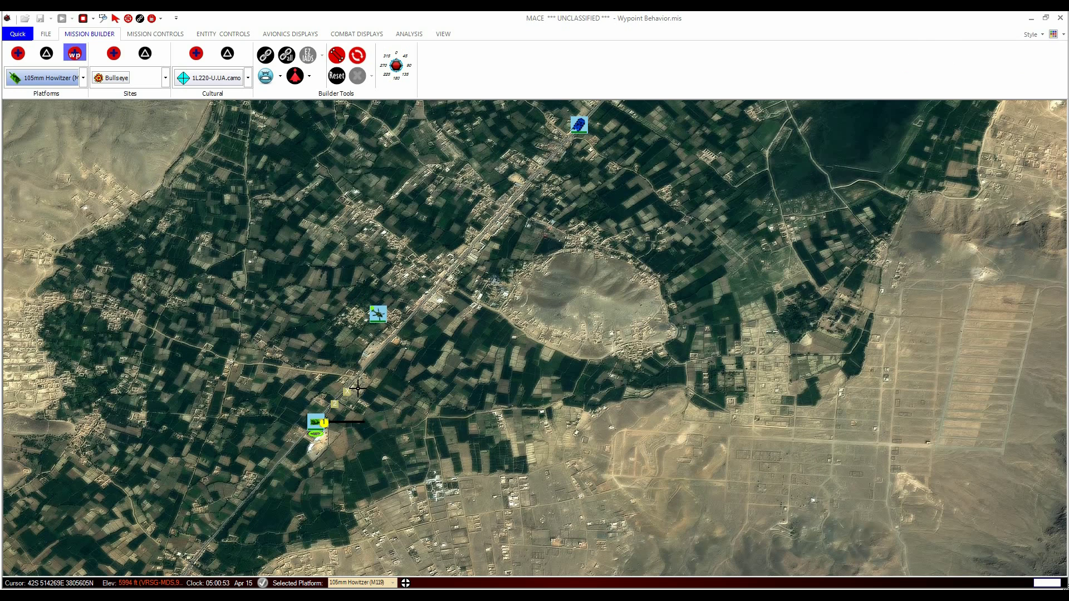
left_click(365, 380)
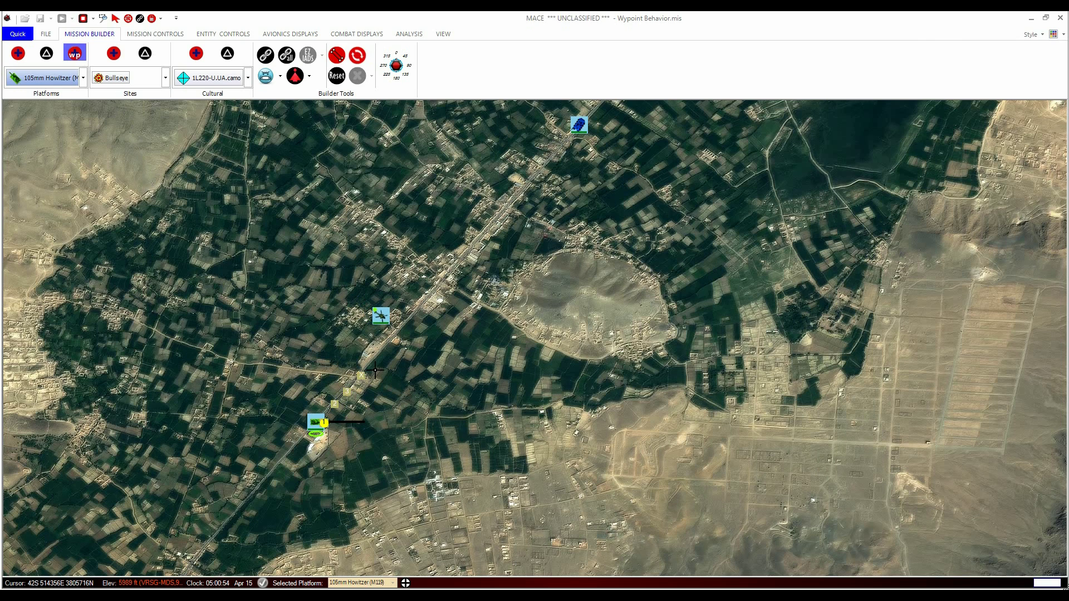
left_click(342, 381)
left_click(302, 371)
left_click(280, 369)
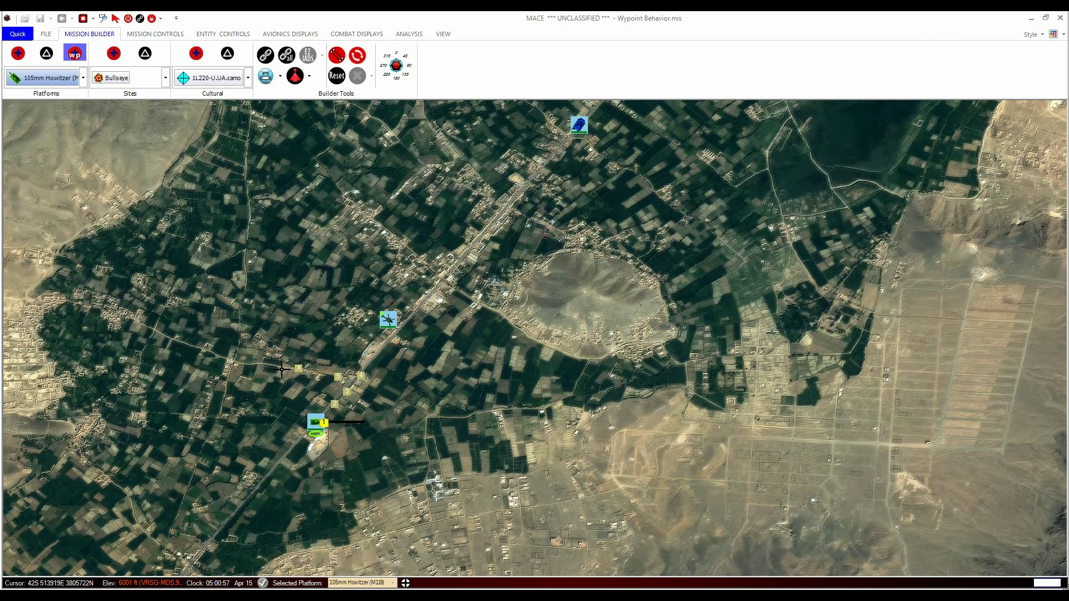
Extend the howitzer's route west and south along the roads, and move its last waypoint farther southwest.
left_click(254, 367)
left_click(239, 367)
left_click(233, 385)
left_click(225, 402)
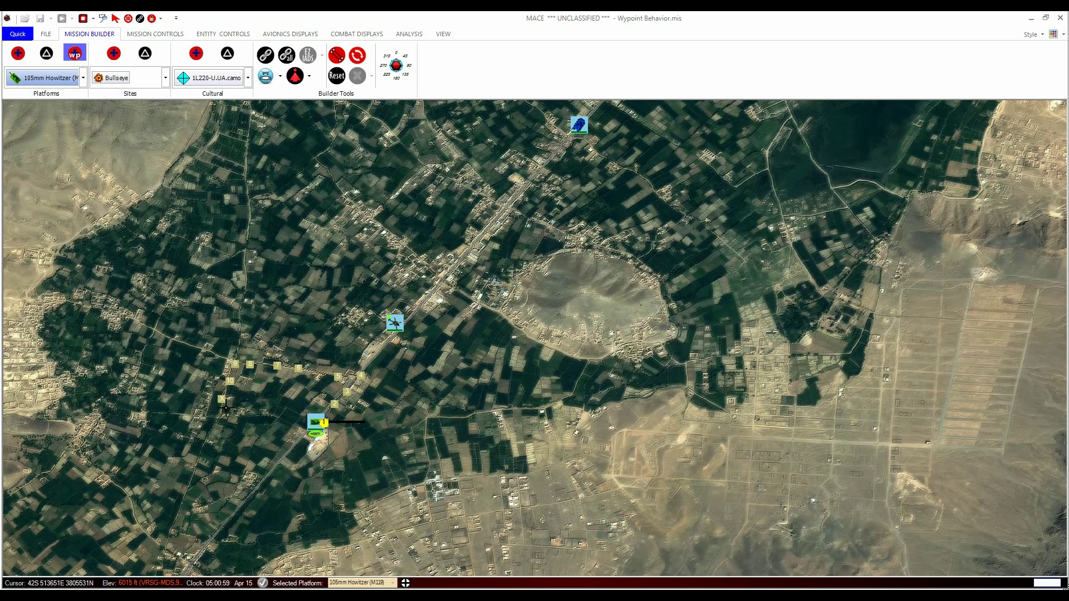
left_click(226, 415)
key("Escape")
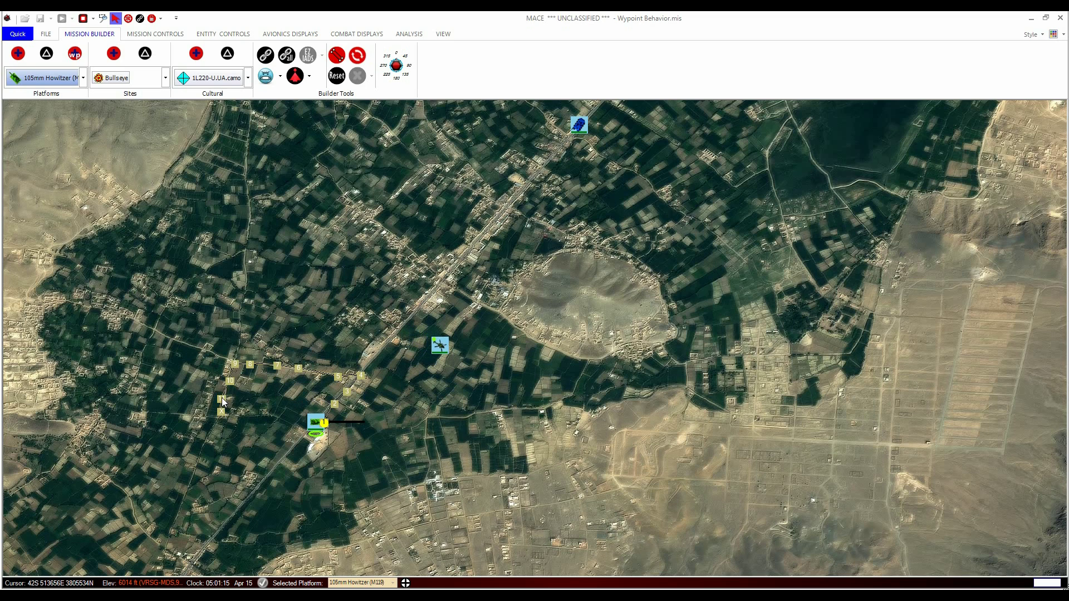
left_click_drag(221, 399, 198, 454)
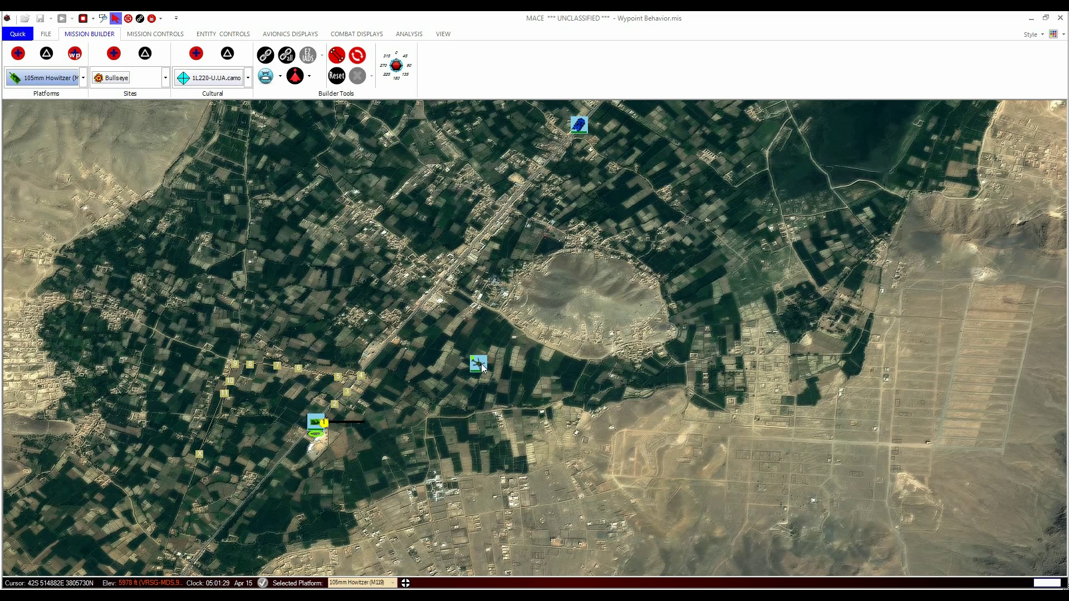
Select the AH-64 and relocate its entire route twice, finishing with the route surrounding the oval hill.
double_click(482, 366)
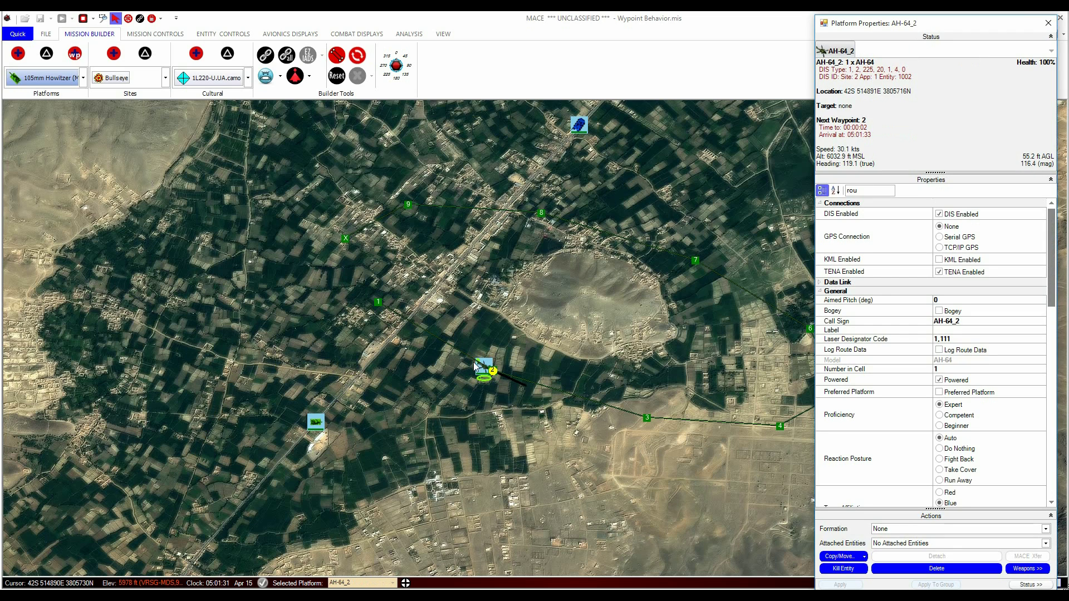
left_click(359, 57)
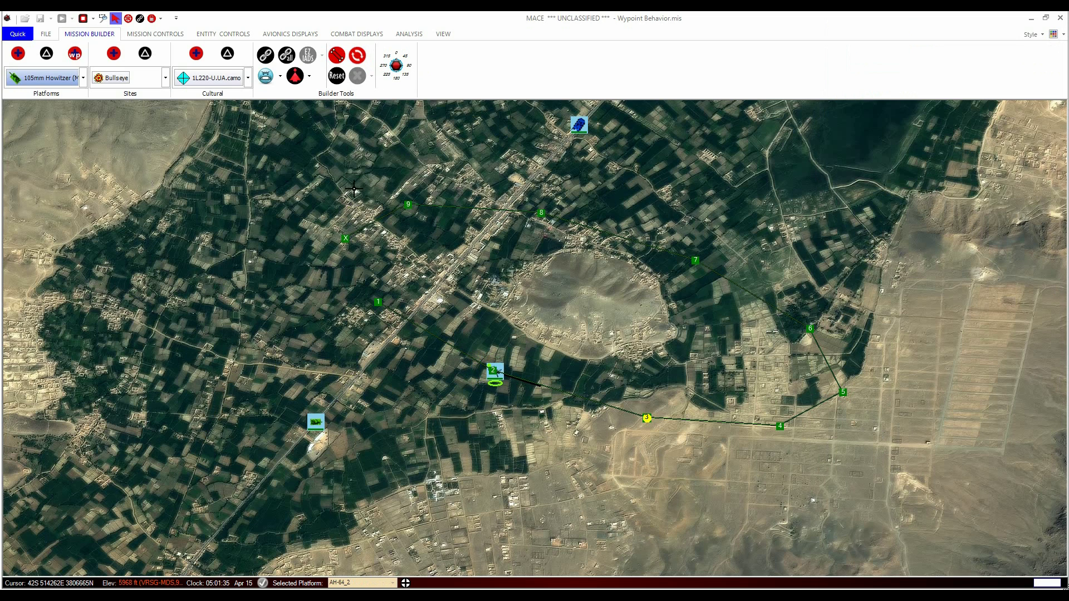
left_click(571, 281)
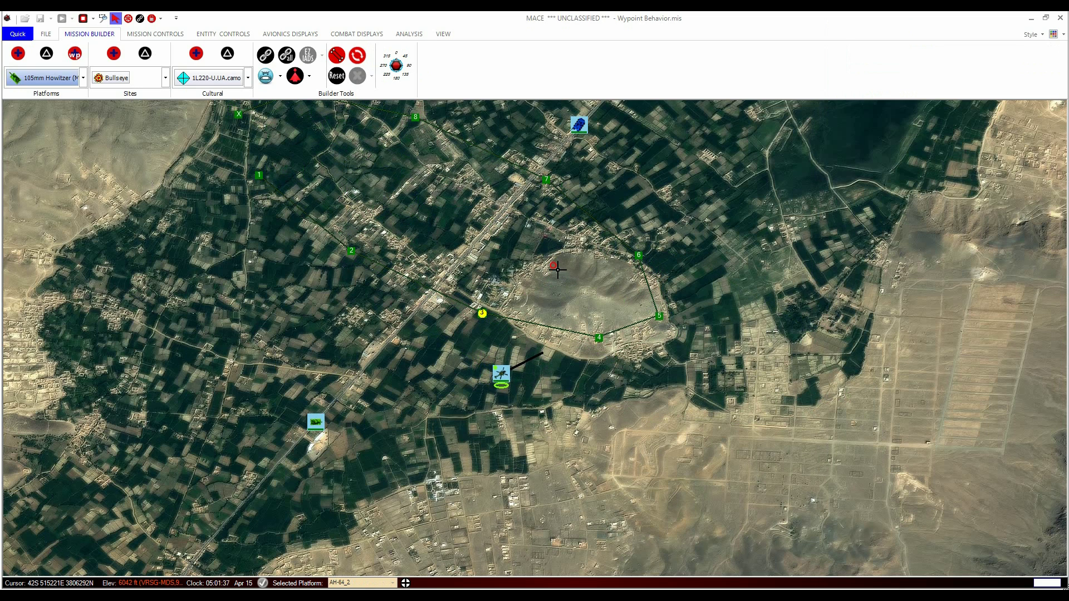
left_click(356, 55)
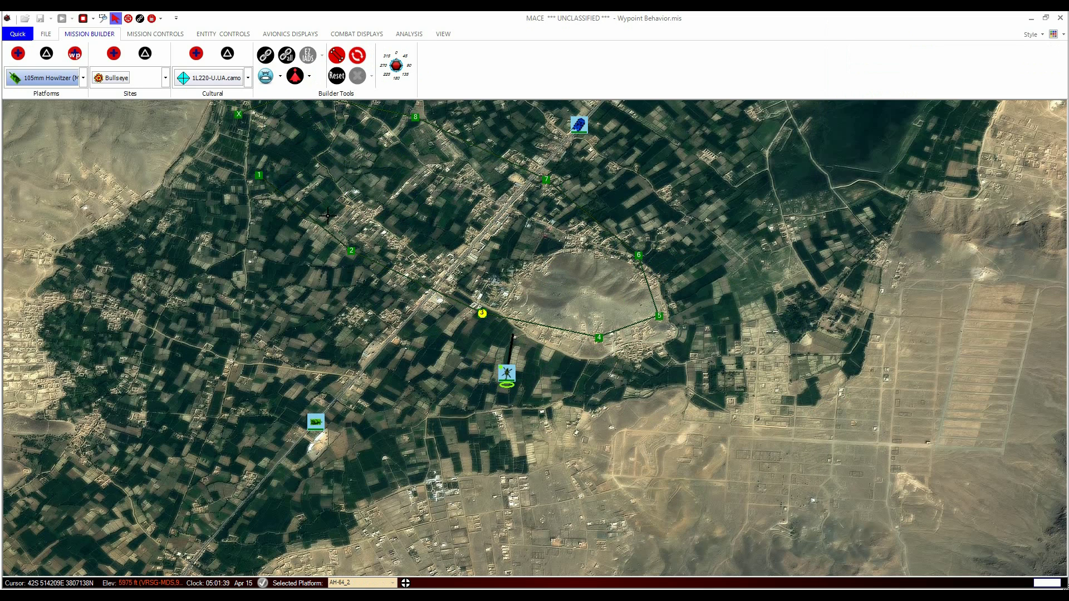
left_click(576, 297)
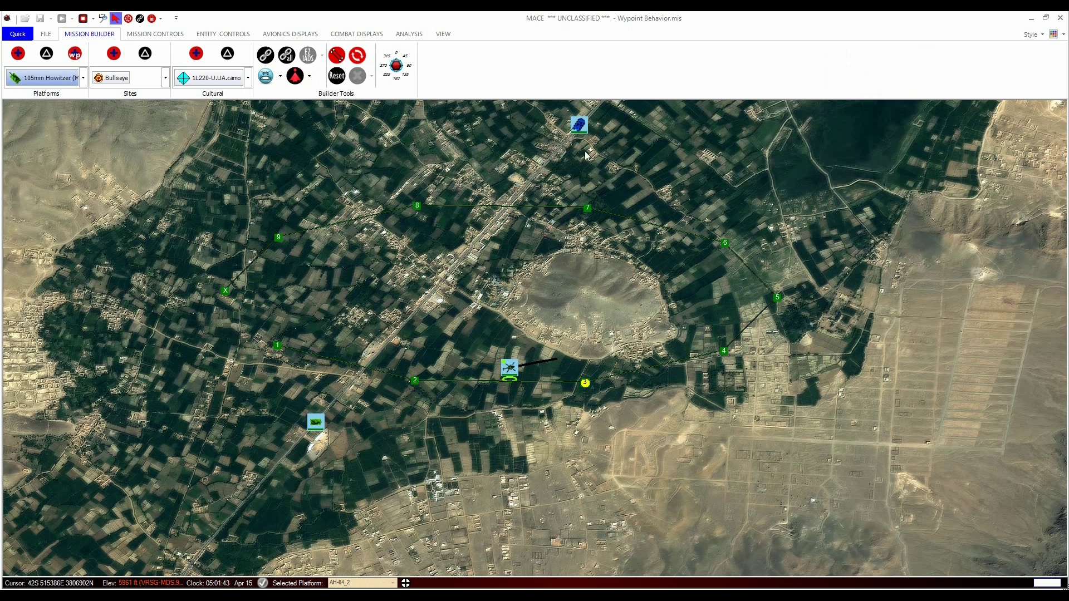
Place a second 105mm Howitzer (M119) in the fields north of the existing one.
left_click(20, 53)
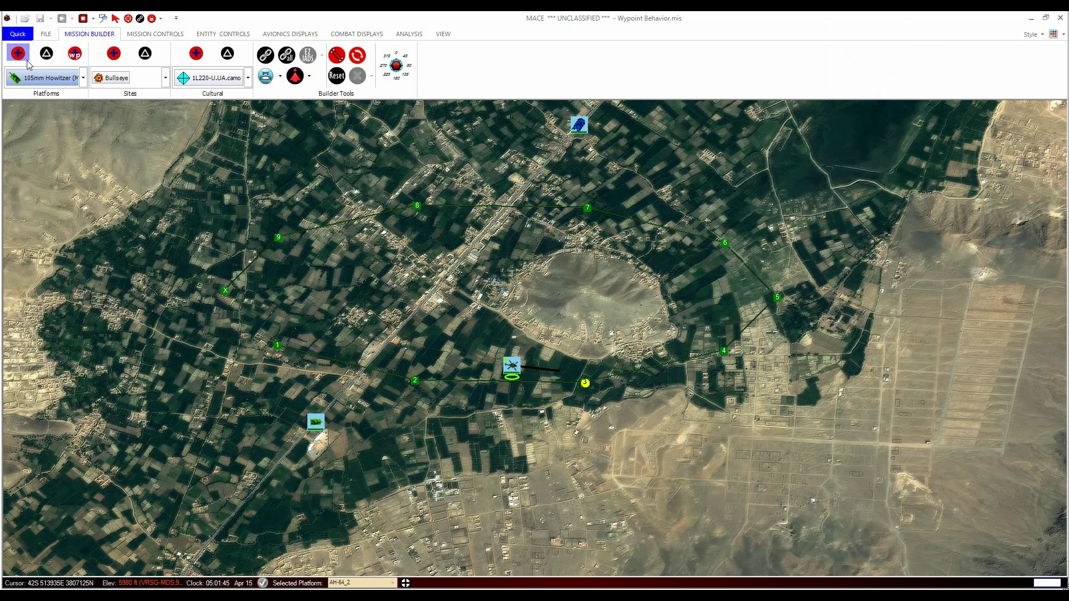
left_click(310, 305)
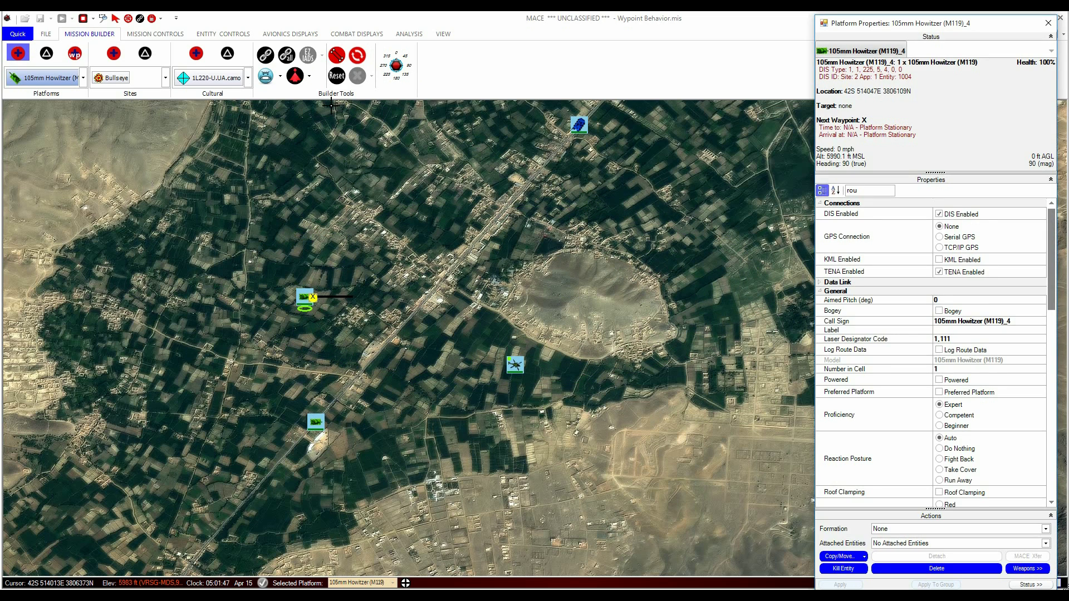
key("Escape")
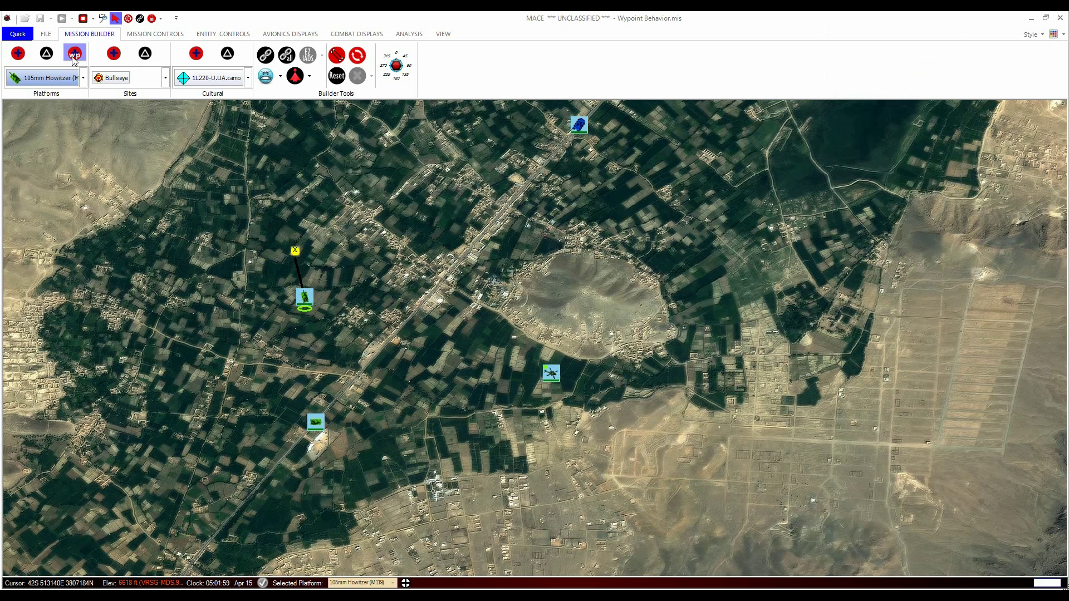
Add waypoints for the new howitzer in a clockwise loop curving from its north side to its east side.
left_click(75, 54)
left_click(336, 191)
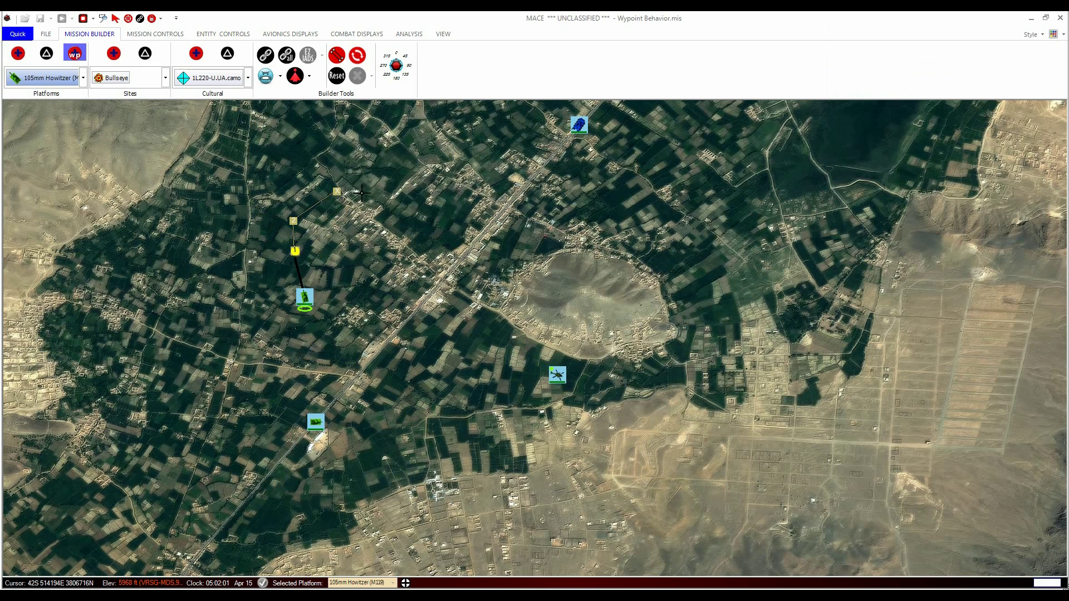
left_click(391, 203)
left_click(431, 252)
left_click(427, 301)
left_click(368, 322)
left_click(357, 277)
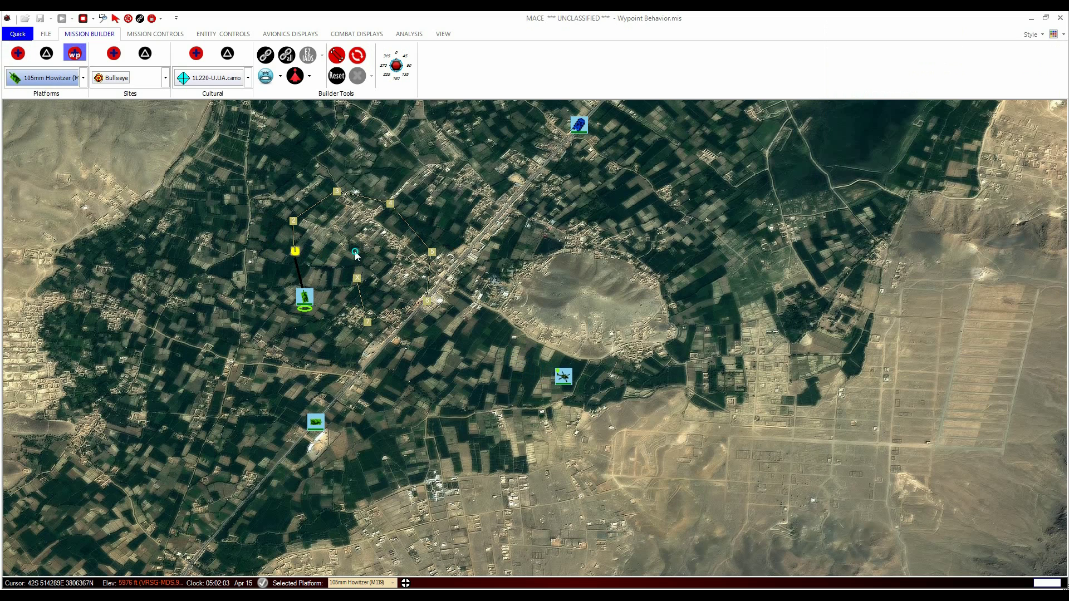
key("Escape")
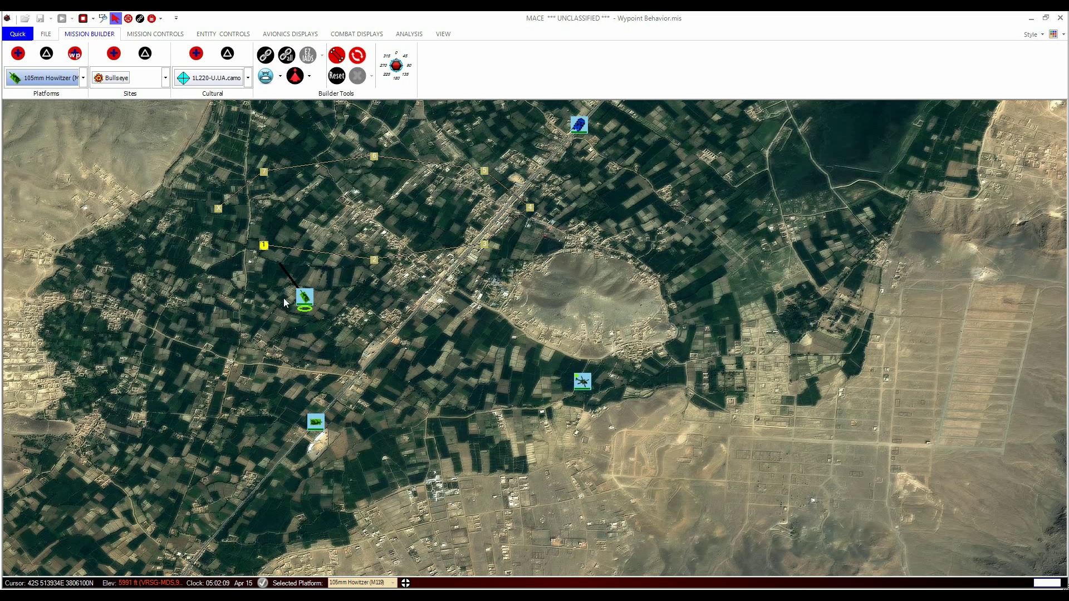
Move the new howitzer west to just southwest of its first waypoint, and reopen the southern howitzer's properties to view its route.
left_click(305, 297)
left_click(216, 280)
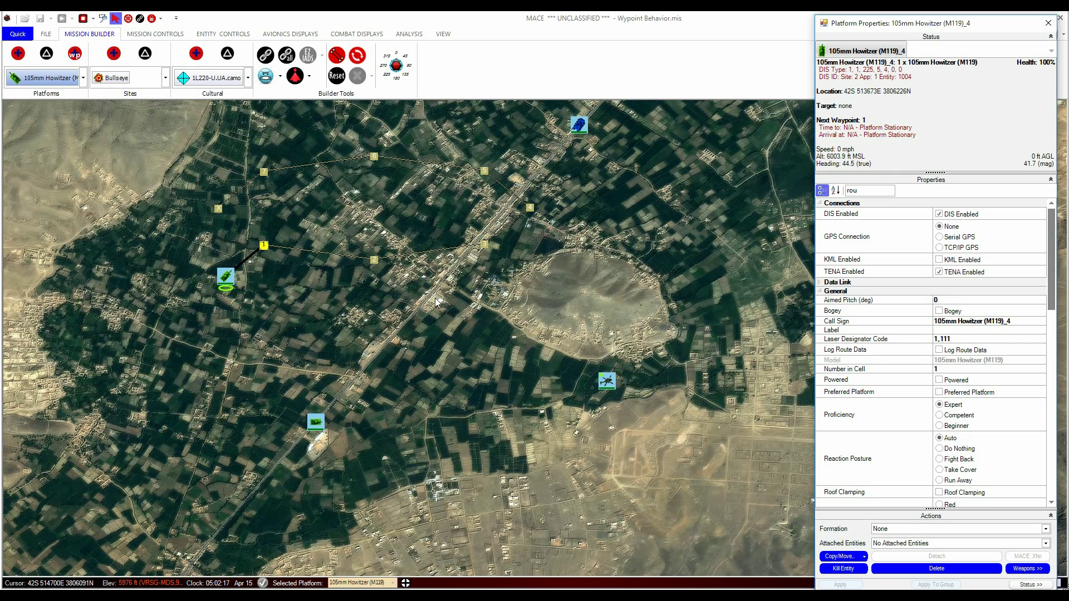
left_click(314, 419)
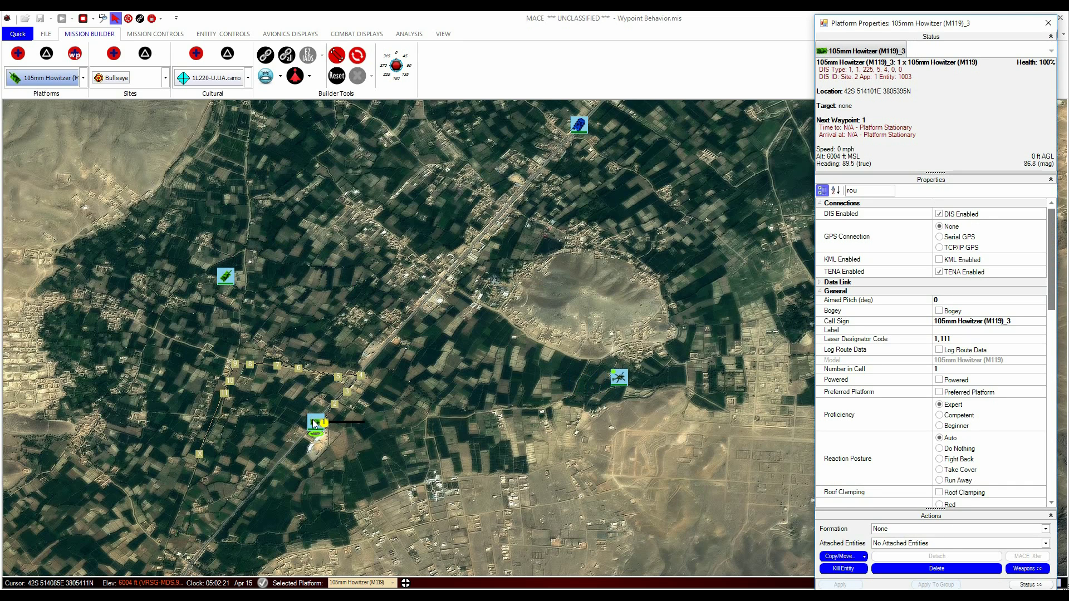
left_click(360, 377)
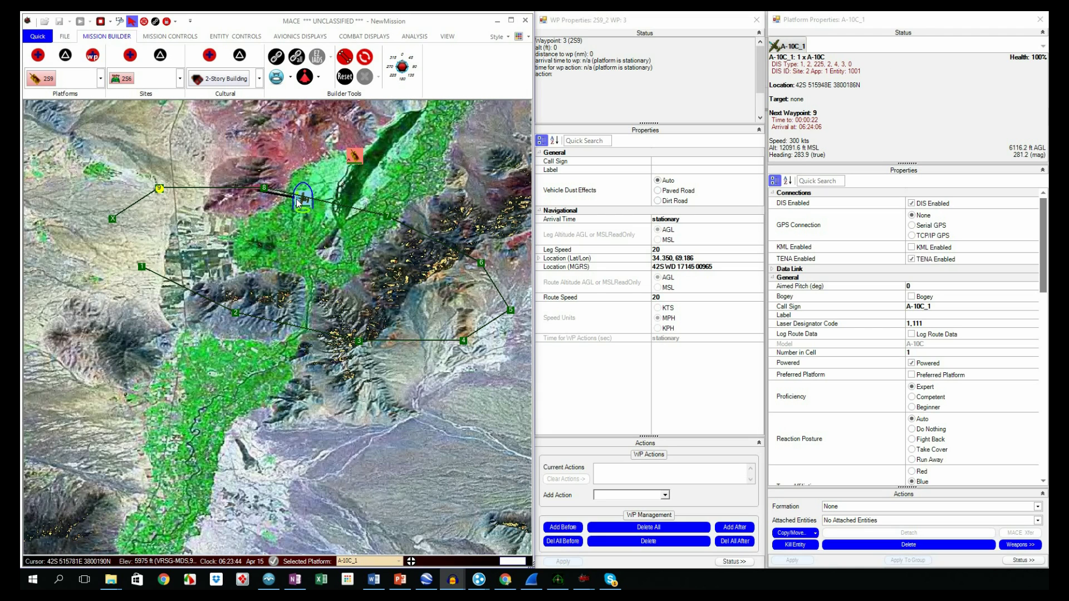
Skip the A-10C ahead through its route, advancing its next waypoint from 9 past X to waypoint 3.
left_click(252, 38)
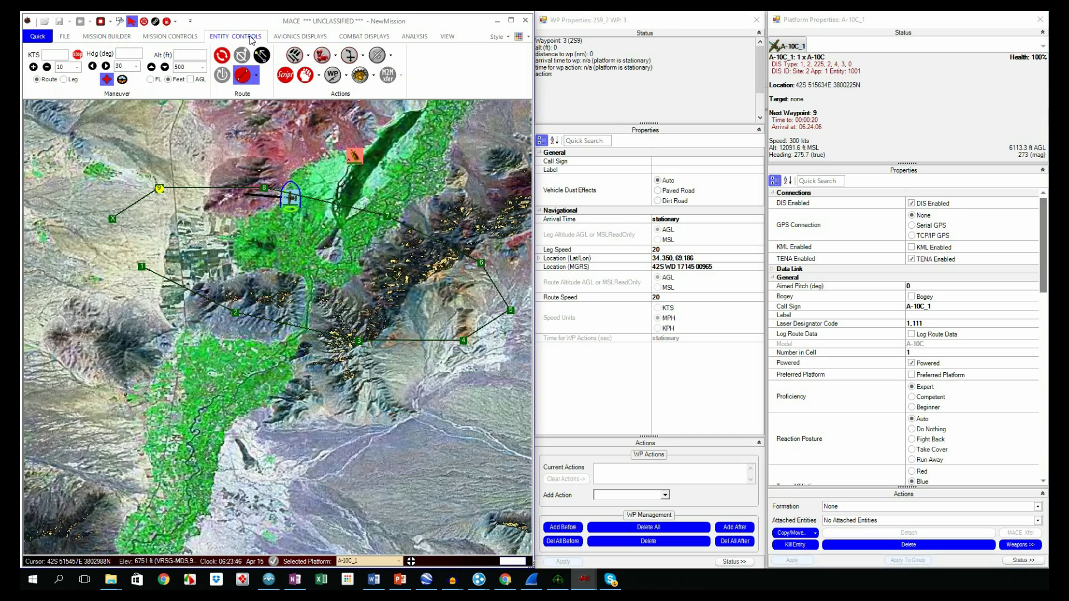
left_click(262, 59)
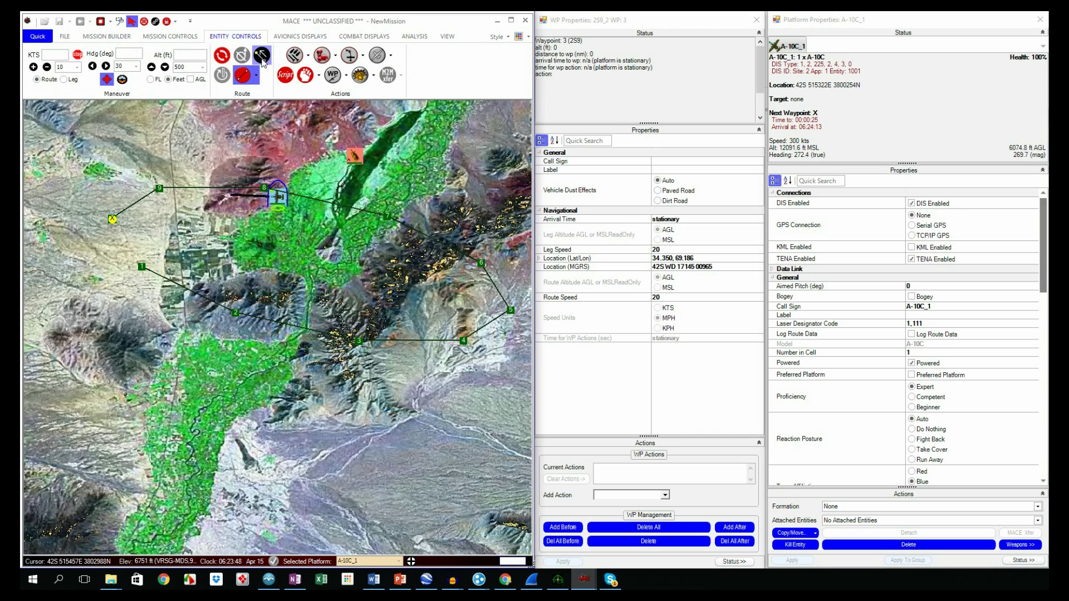
left_click(262, 59)
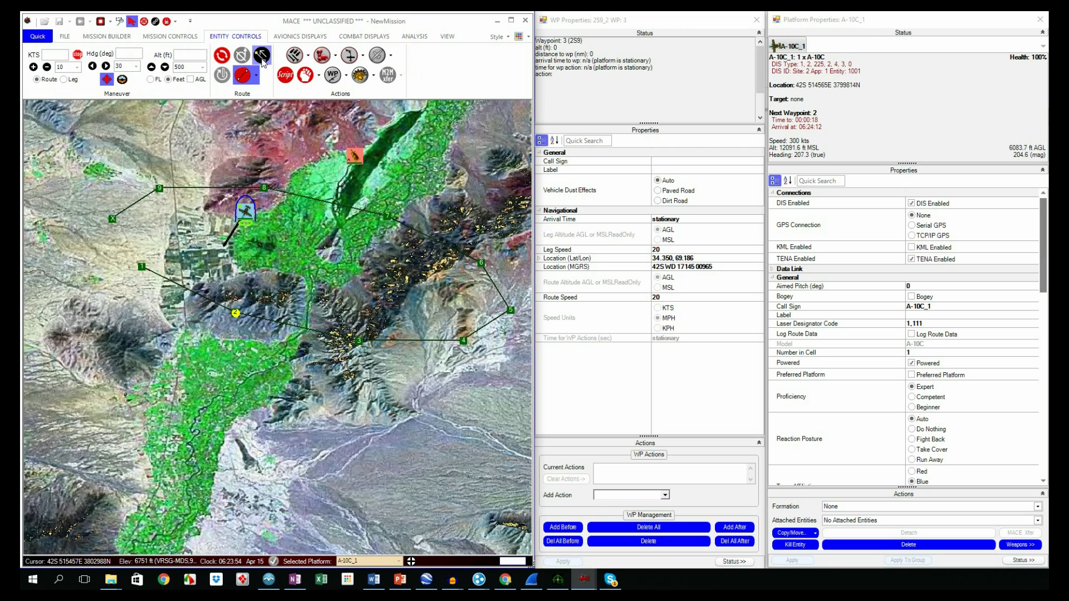
left_click(262, 59)
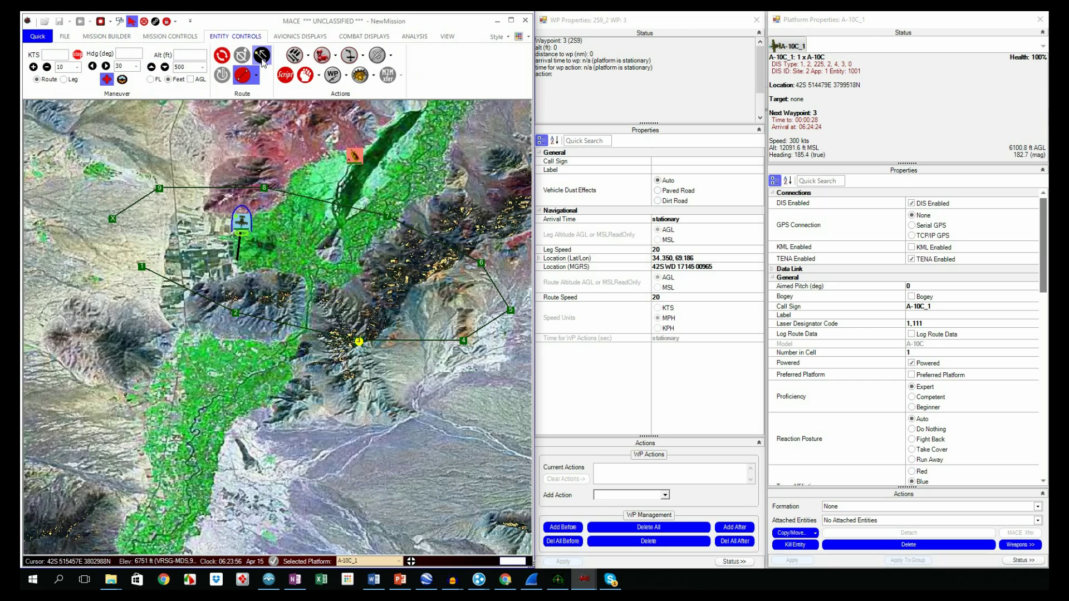
left_click(263, 59)
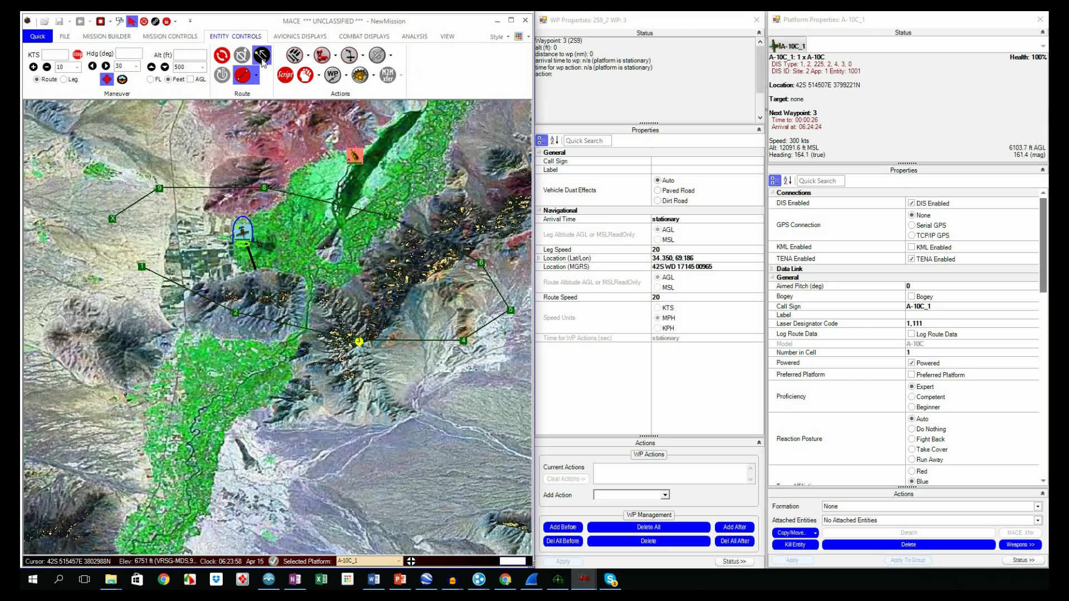
left_click(262, 59)
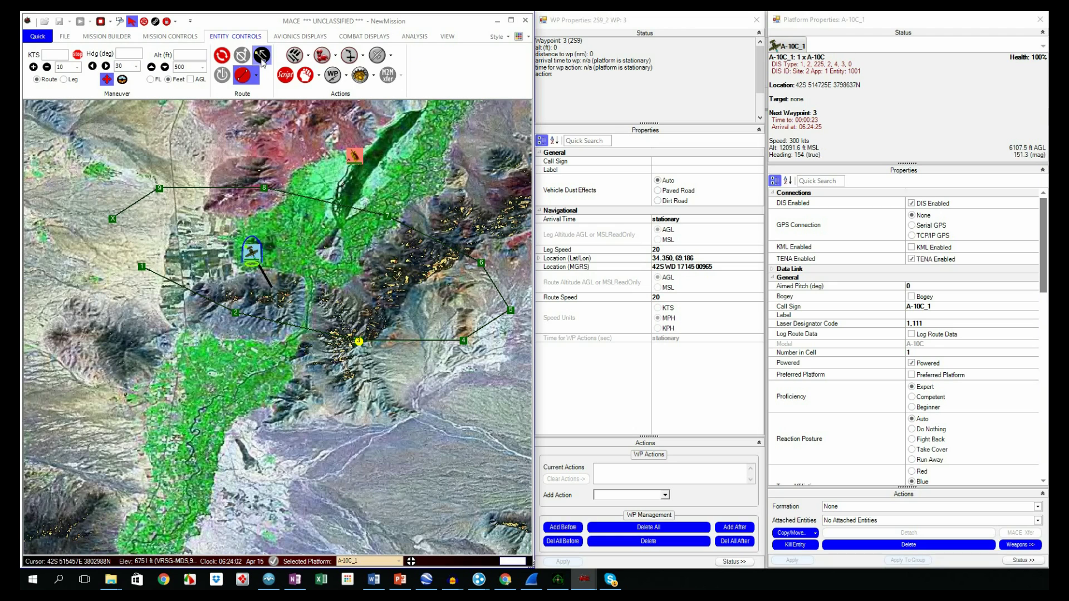
Skip the A-10C ahead through its route, advancing its next waypoint from 3 to 8.
left_click(262, 59)
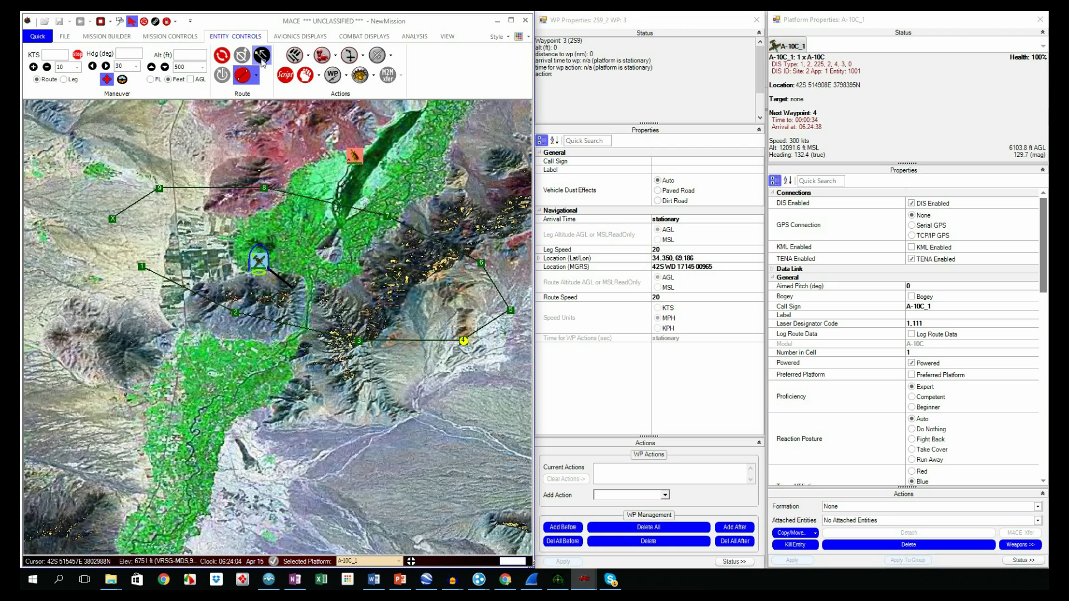
left_click(262, 59)
left_click(262, 59)
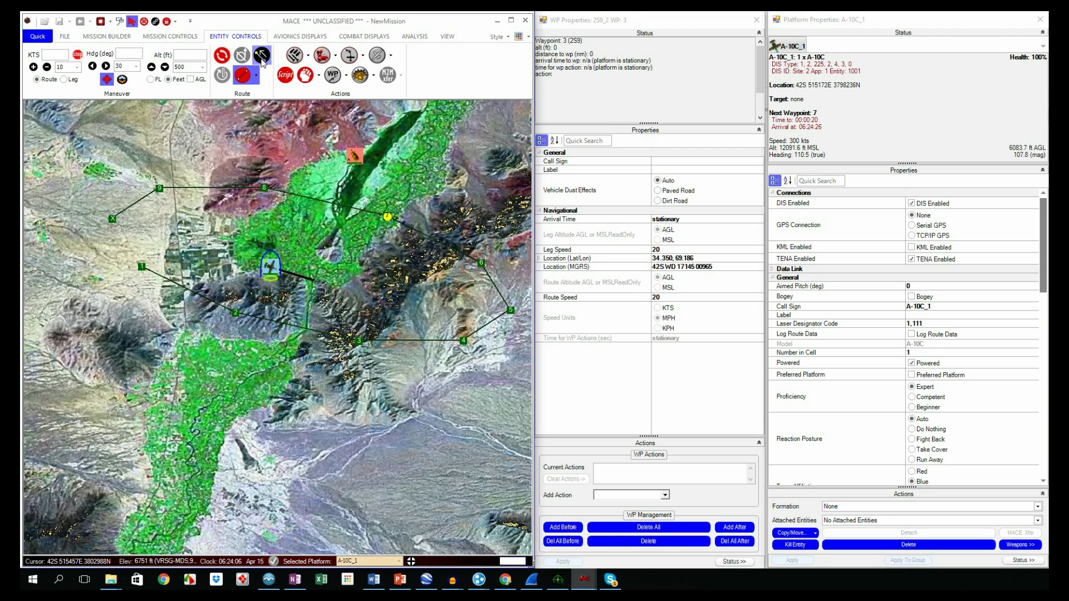
left_click(262, 59)
left_click(263, 59)
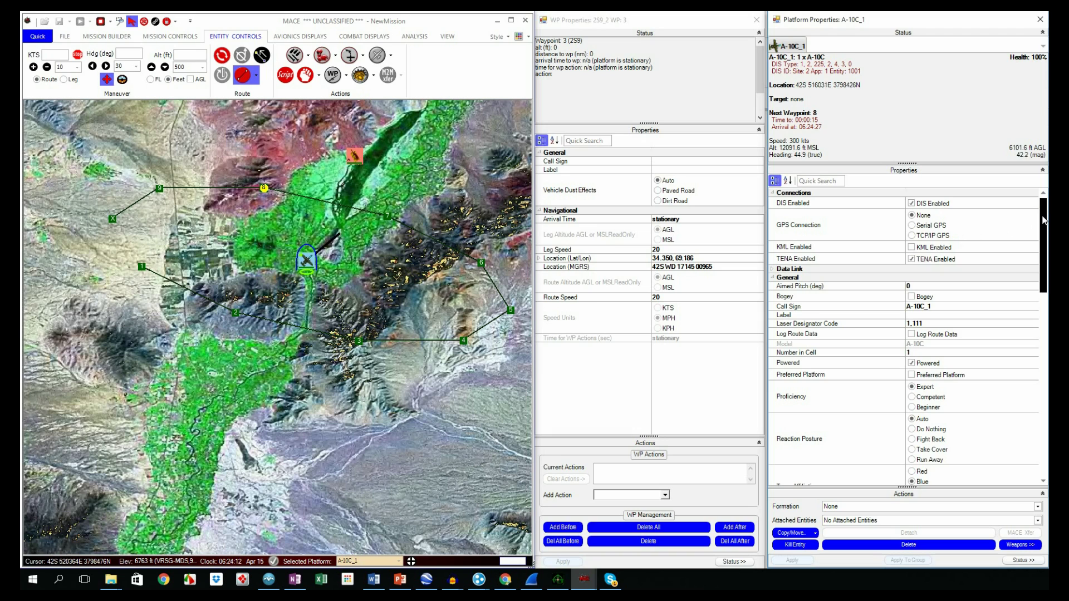
Change the A-10C's Next Waypoint property, stepping it up to 10, then entering 3 and finally 1.
left_click_drag(1043, 245, 1043, 416)
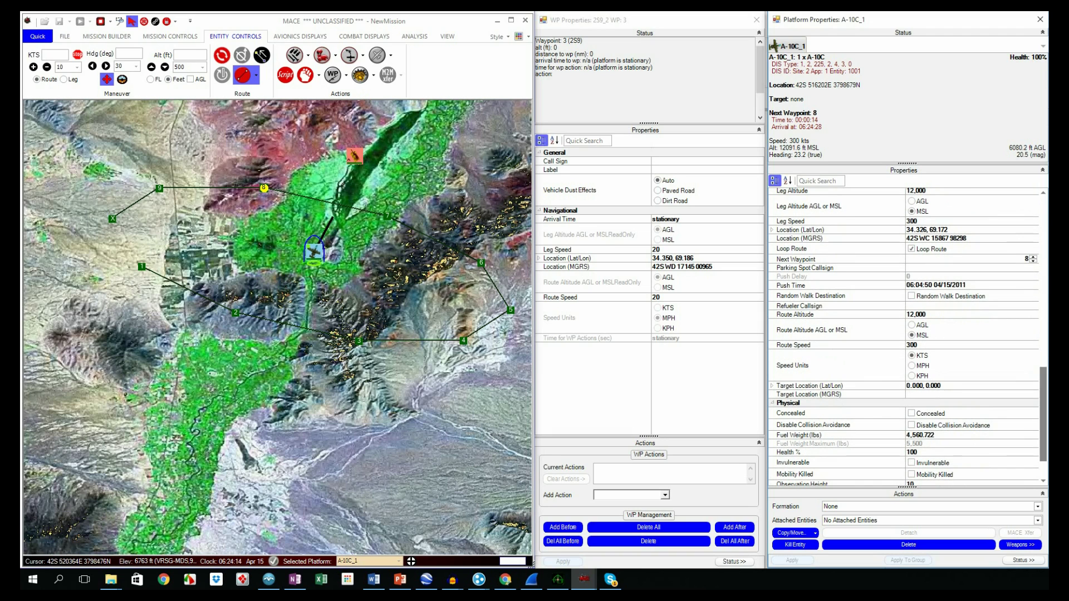
left_click(1017, 264)
left_click(1033, 259)
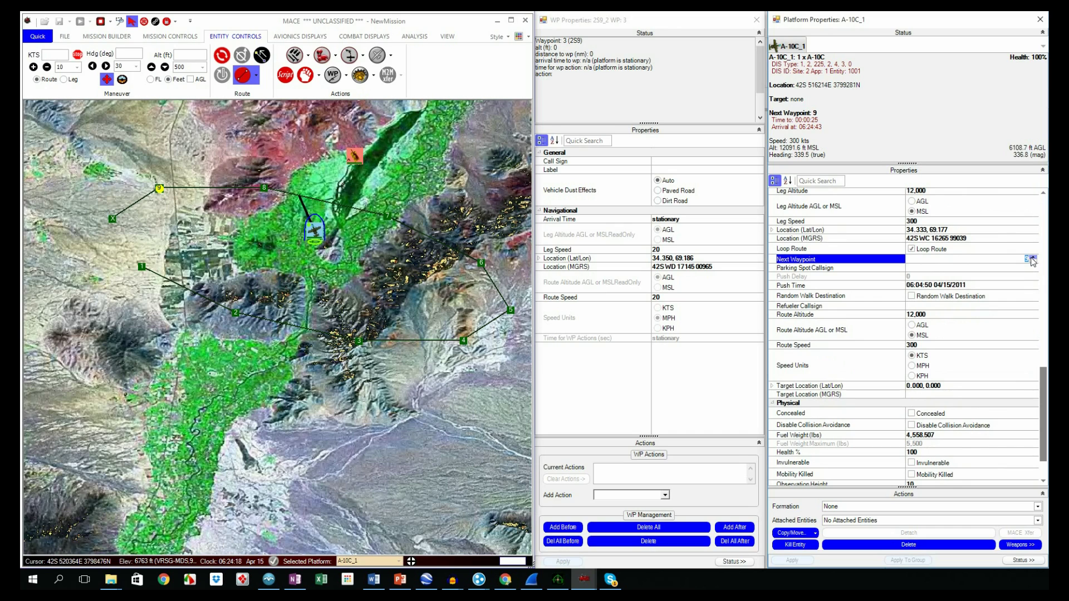
left_click(1032, 258)
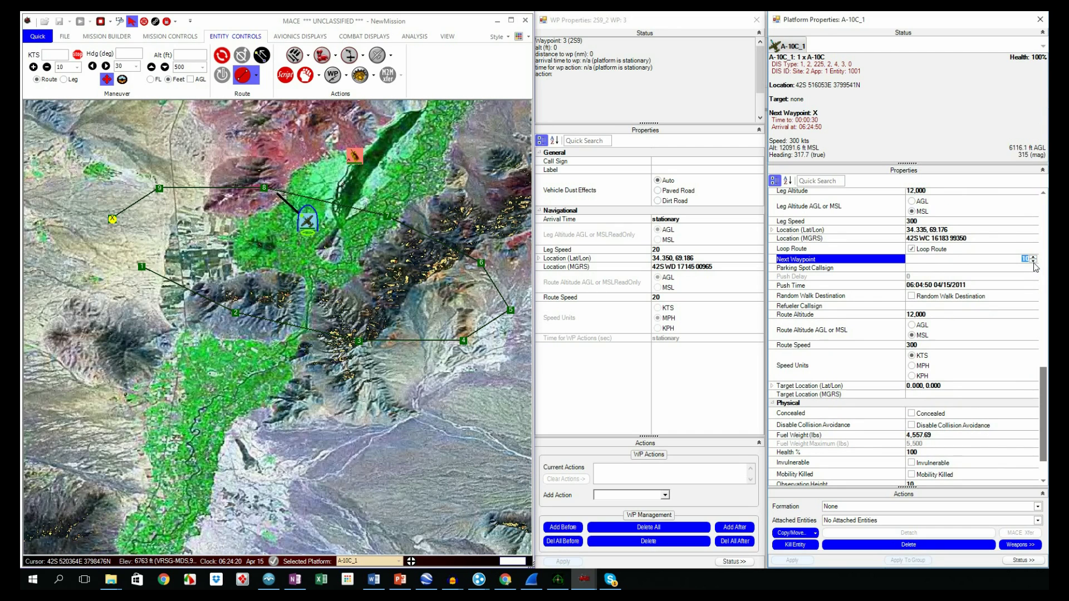
left_click(1033, 261)
type("3")
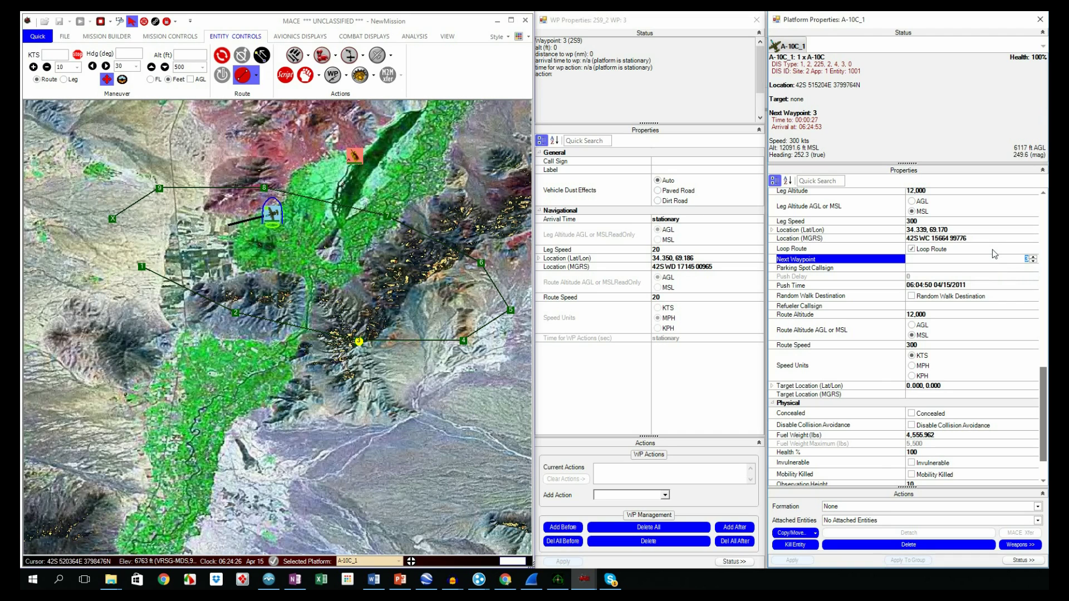
type("1")
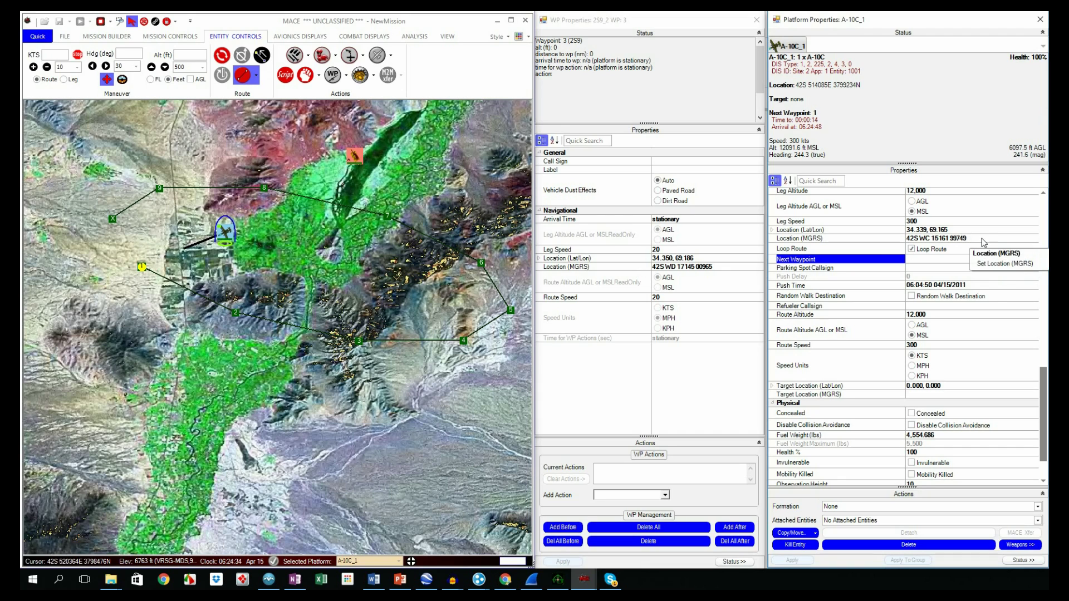
left_click(979, 259)
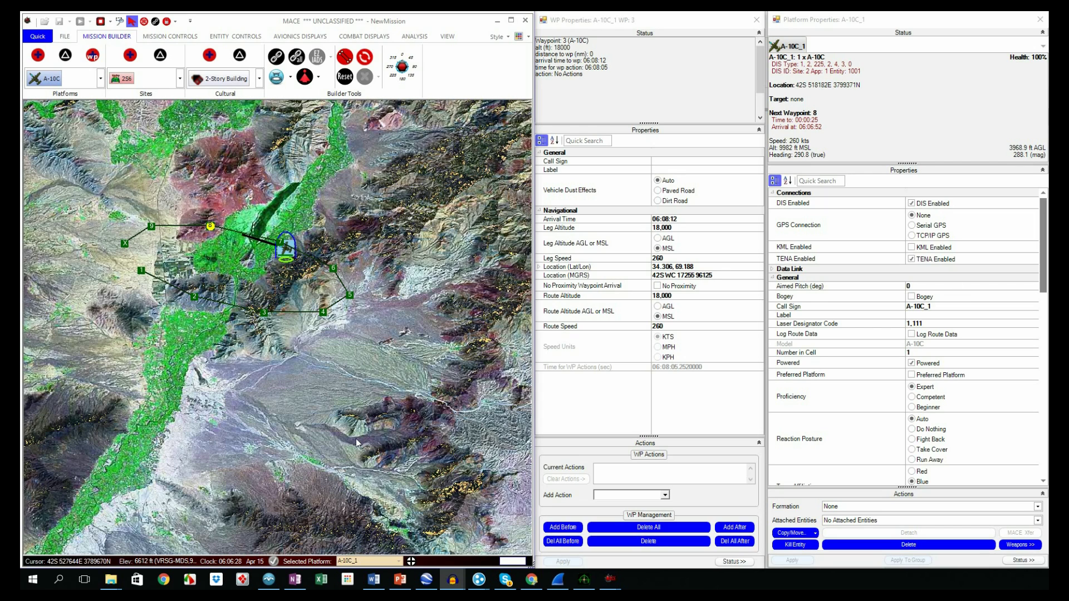
Compare the leg altitudes of waypoints 3 and 2 on the A-10C's route, and return to the platform's properties.
left_click(265, 313)
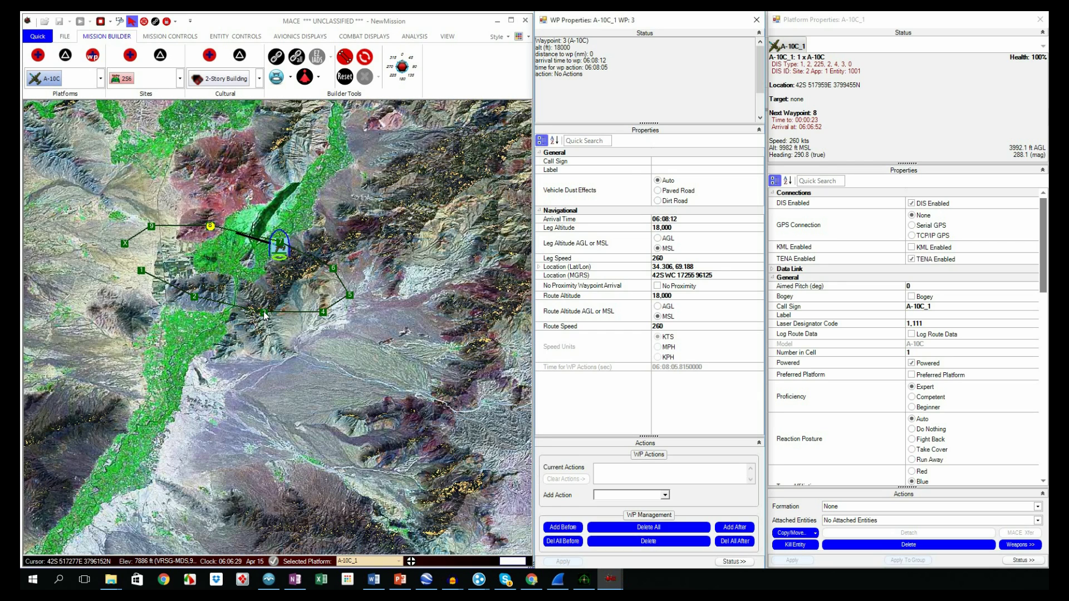
left_click(686, 228)
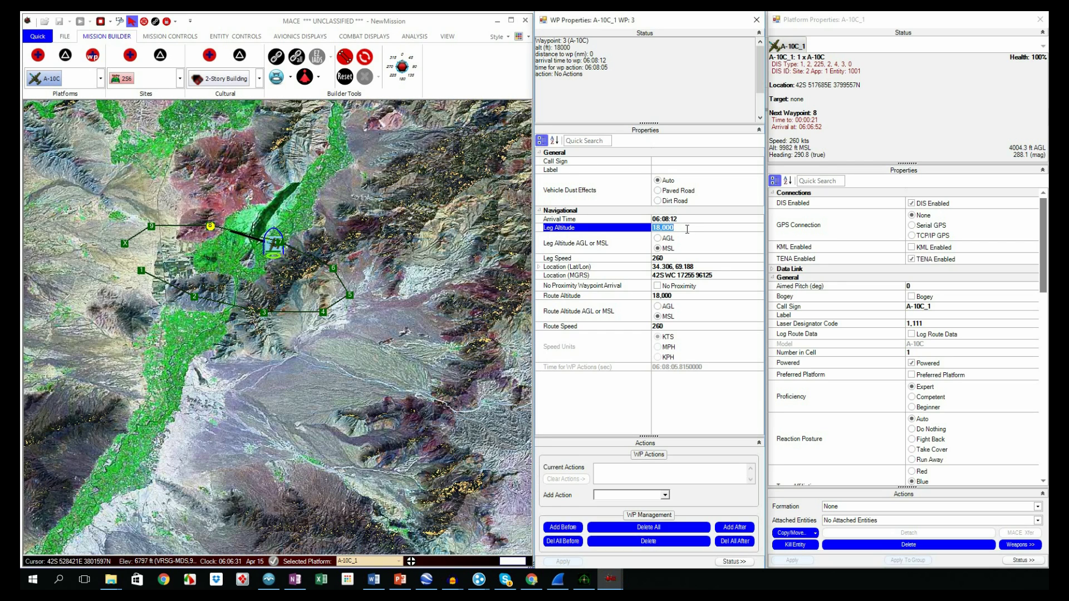
key("Return")
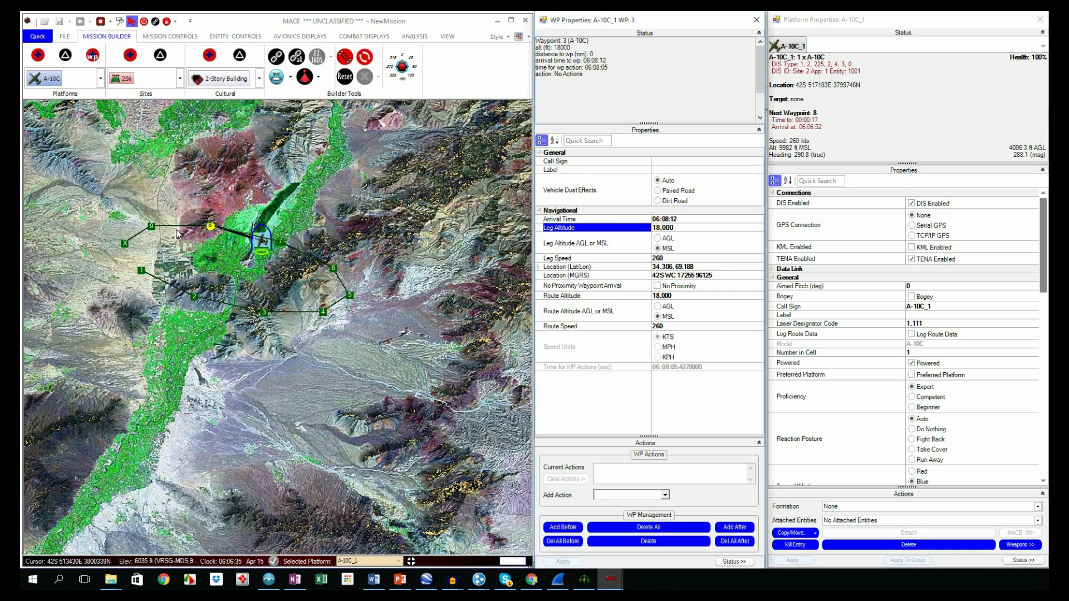
left_click(195, 297)
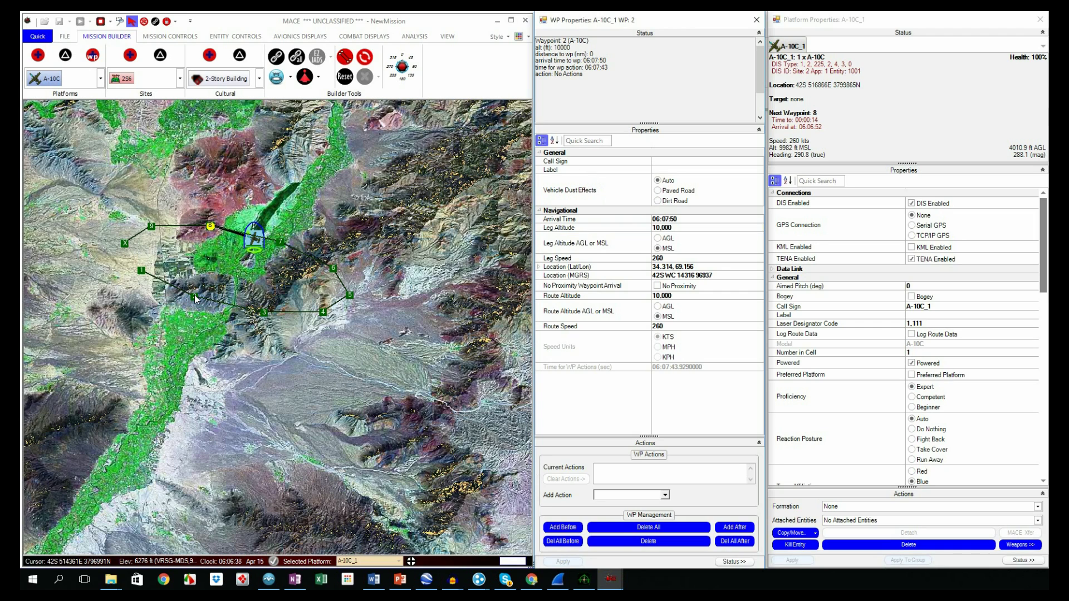
left_click(263, 312)
left_click(919, 14)
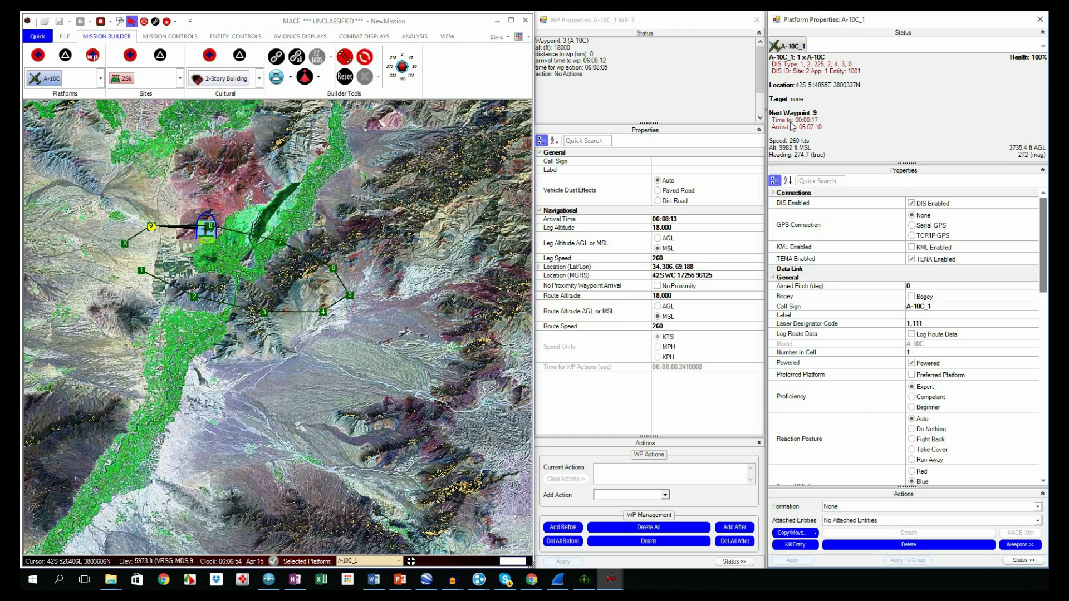
Skip the A-10C ahead to waypoint 1, and move it along its route past waypoint 2 to just short of waypoint 3.
left_click(235, 36)
left_click(263, 55)
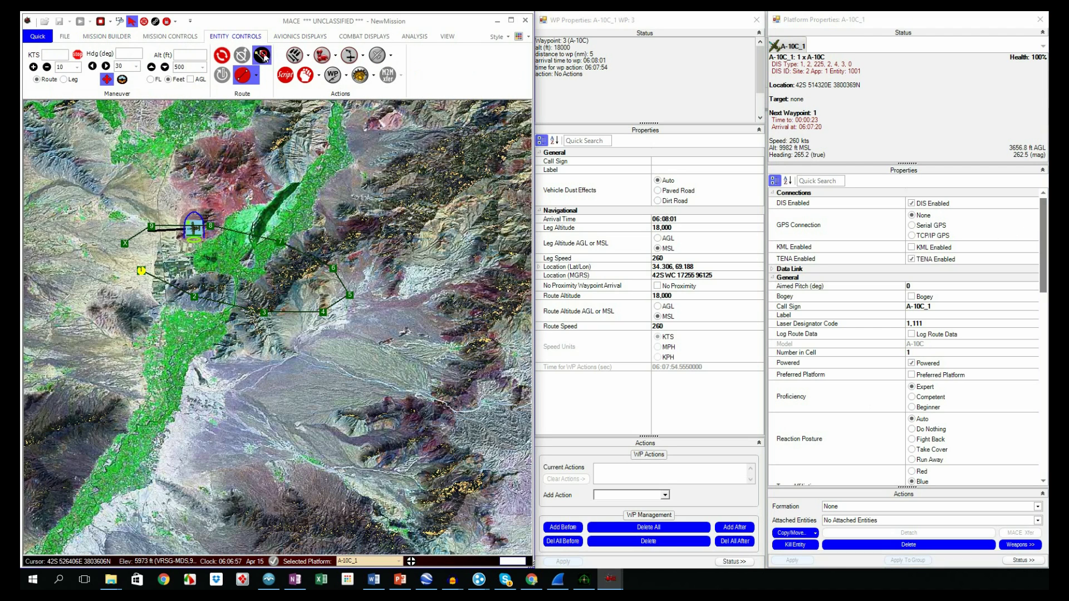
left_click_drag(186, 231, 212, 289)
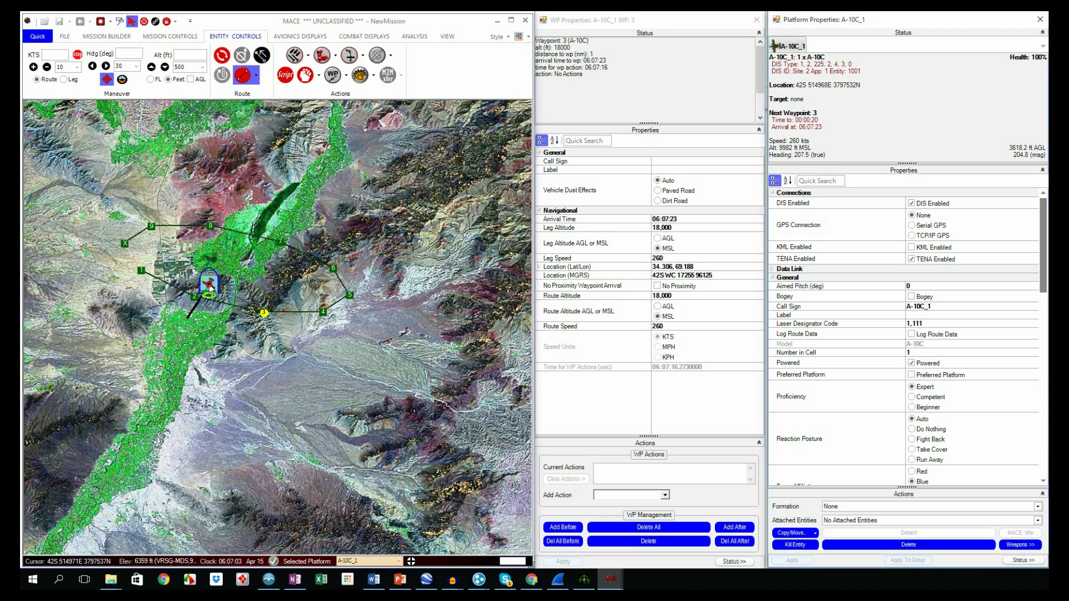
left_click_drag(211, 288, 246, 299)
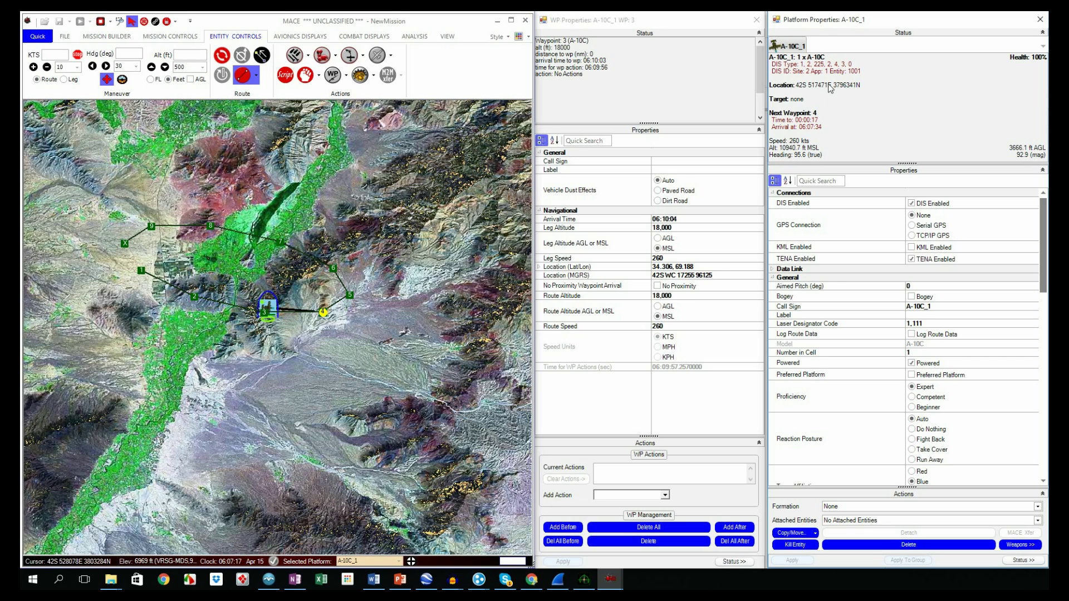
Examine waypoint 4's leg altitude against the A-10C's current altitude in the platform status.
right_click(323, 315)
left_click(323, 314)
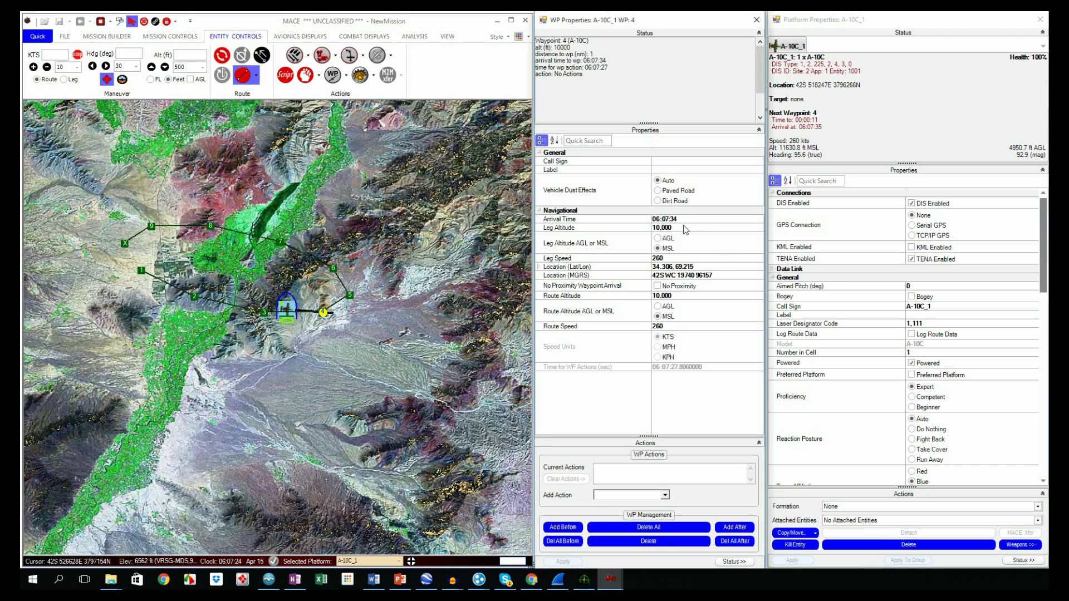
left_click(661, 227)
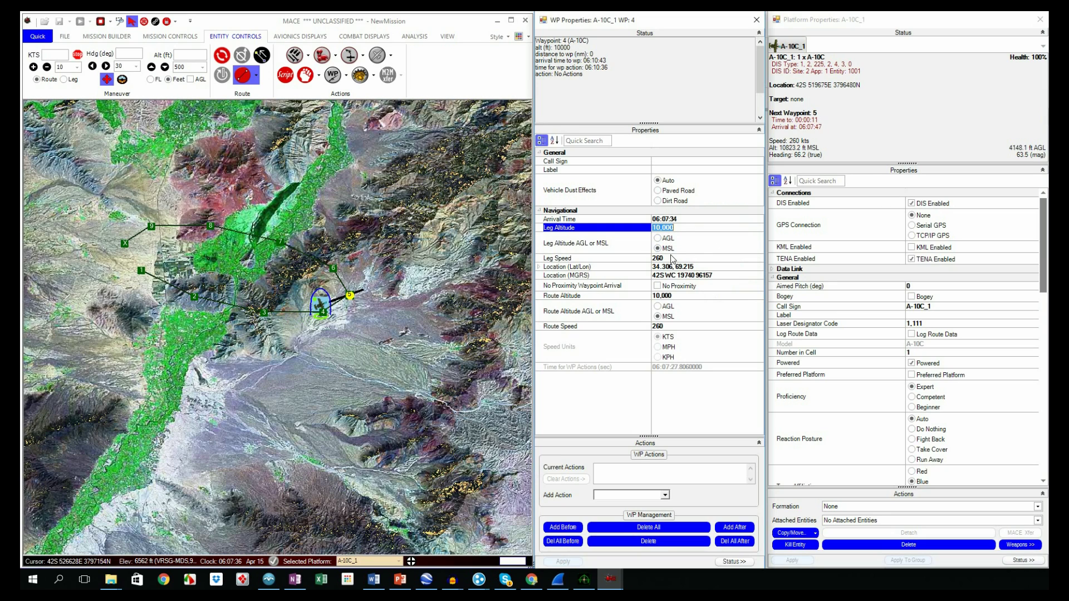
left_click(828, 144)
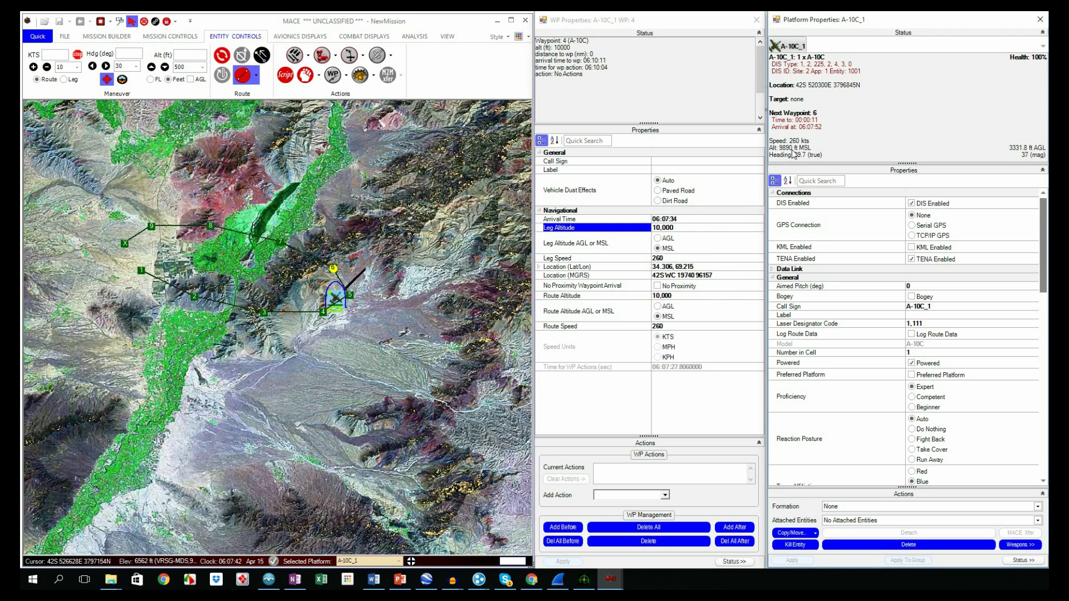
left_click(656, 178)
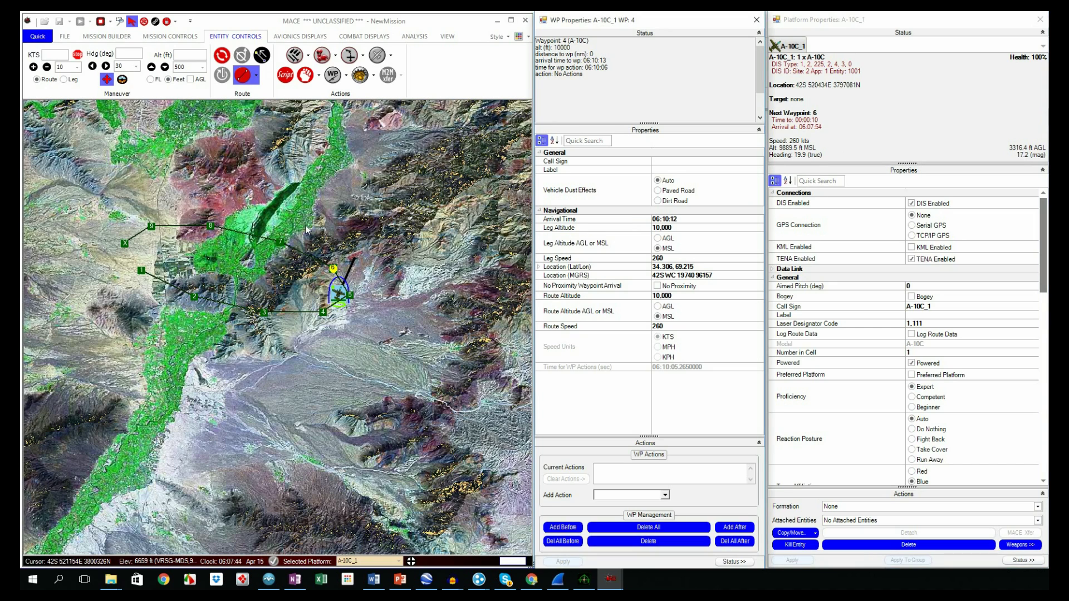
Set waypoint 7's leg speed to 280, and move the A-10C forward along its route past waypoint 7 to waypoint 8.
left_click(281, 243)
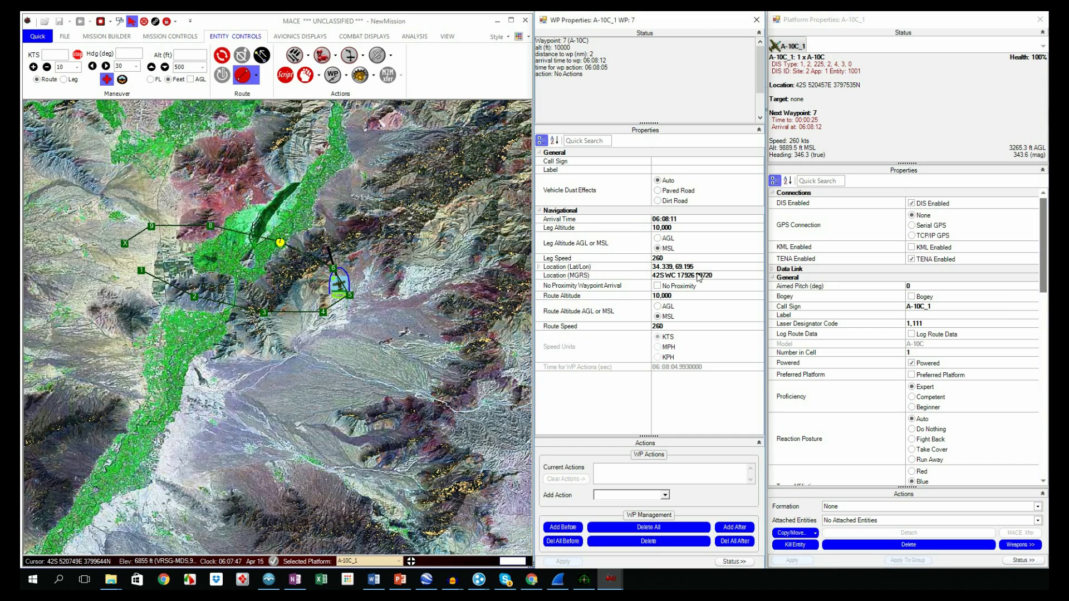
left_click(678, 257)
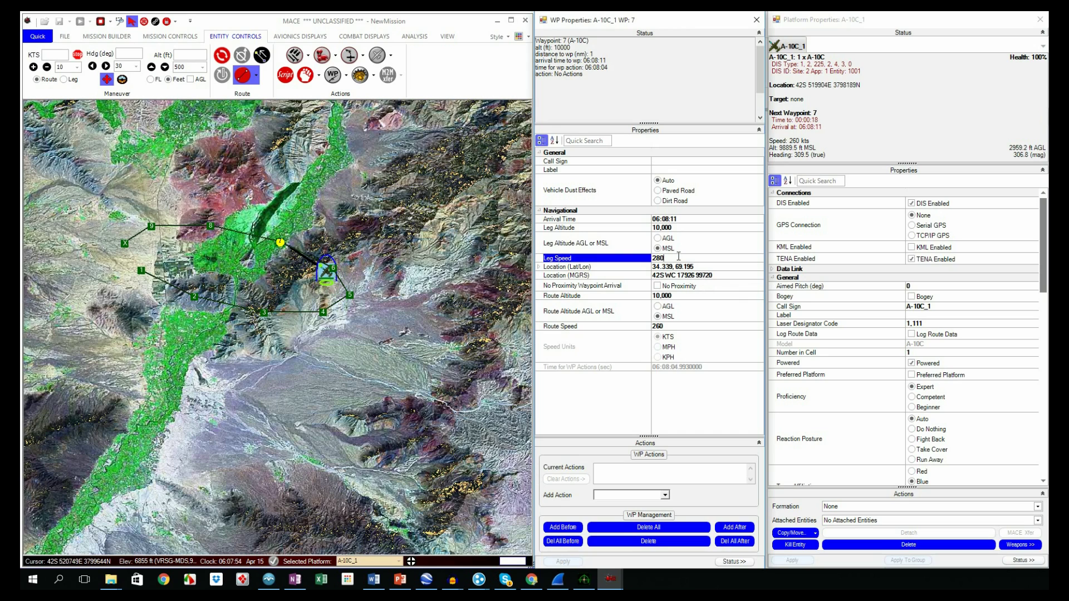
key("Return")
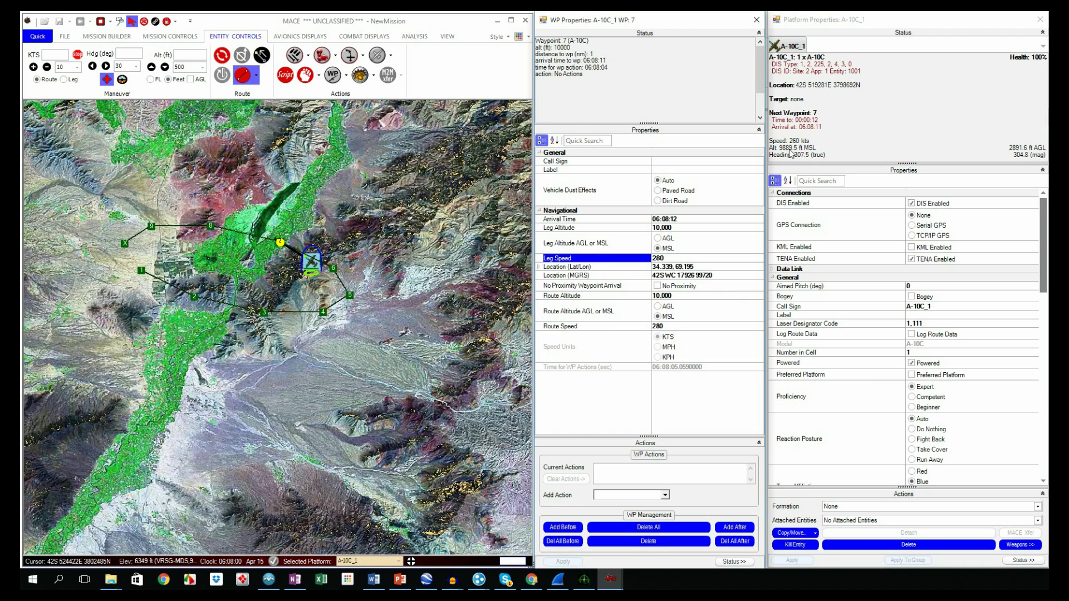
left_click(300, 255)
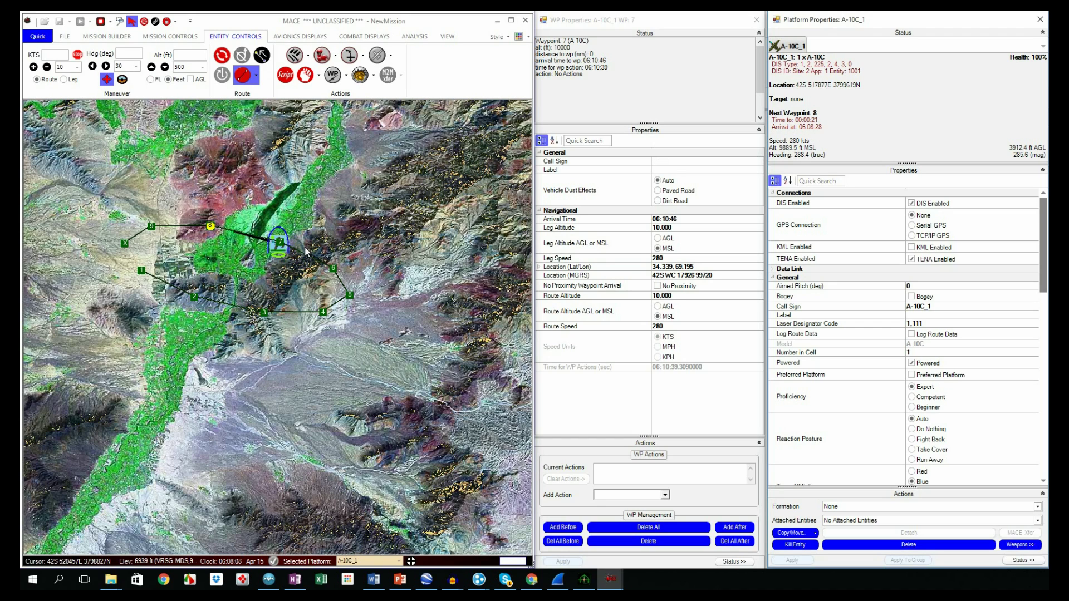
left_click(277, 243)
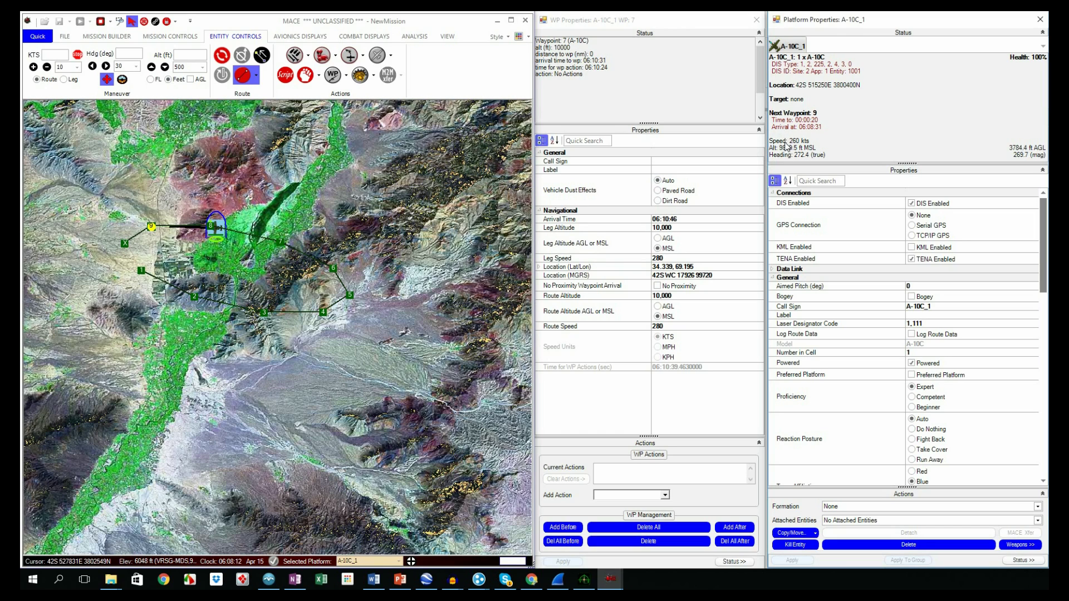
Set the route speed to 290 in waypoint 2's properties.
left_click(577, 329)
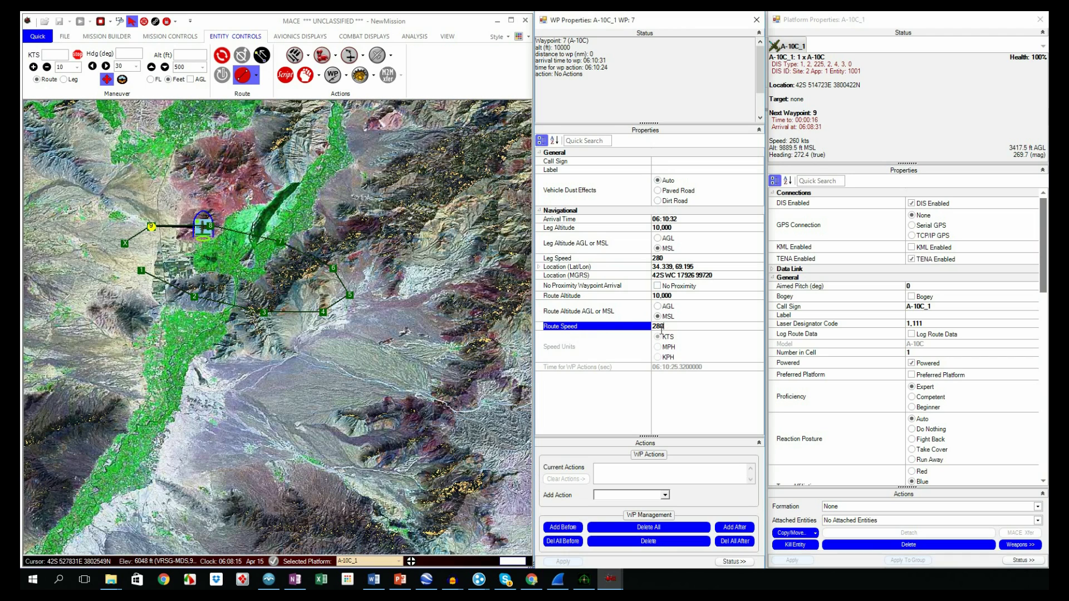
left_click(193, 296)
left_click(666, 327)
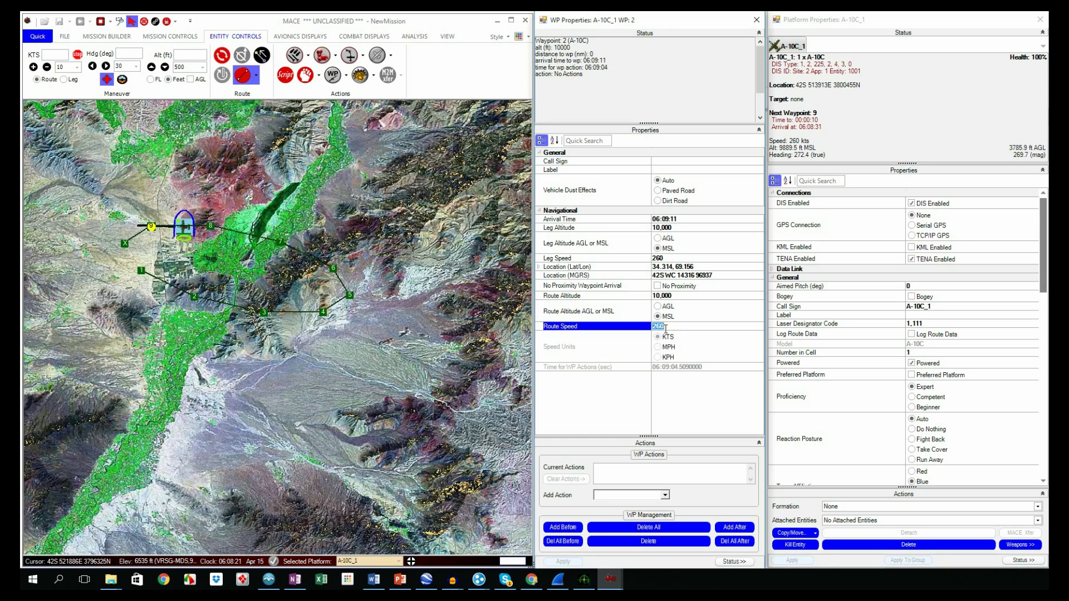
type("290")
key("Return")
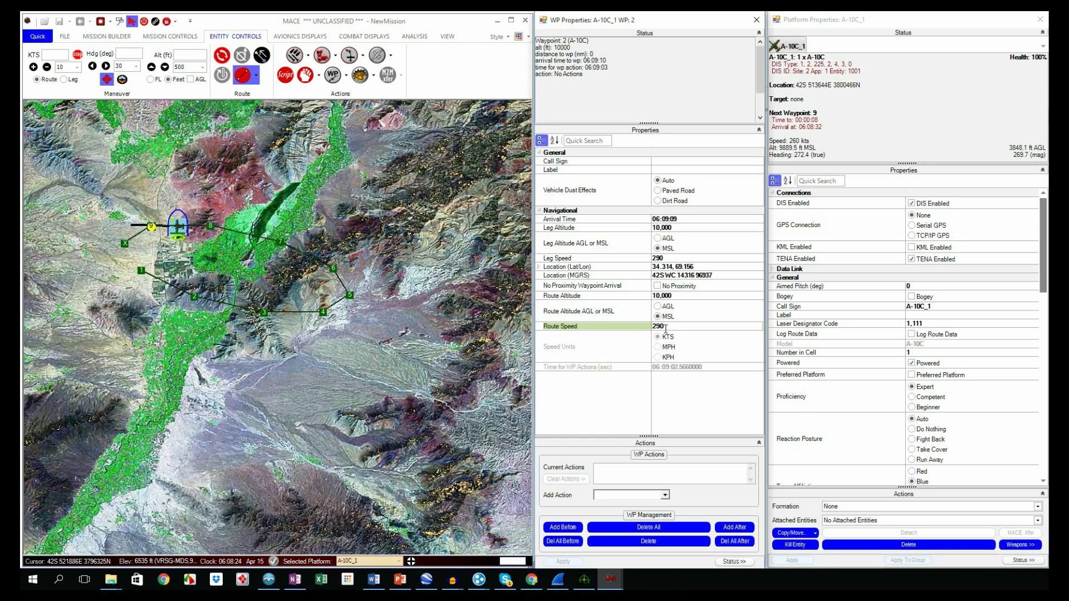
Skip the A-10C ahead to waypoint 2, and set that waypoint's route speed to 200.
left_click(270, 53)
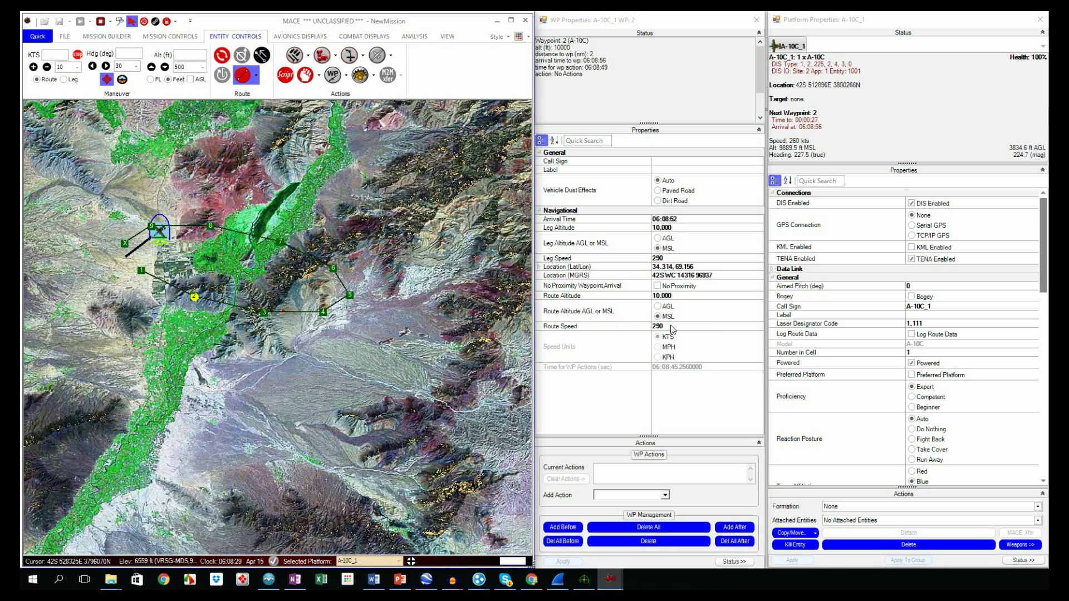
left_click(646, 325)
type("20")
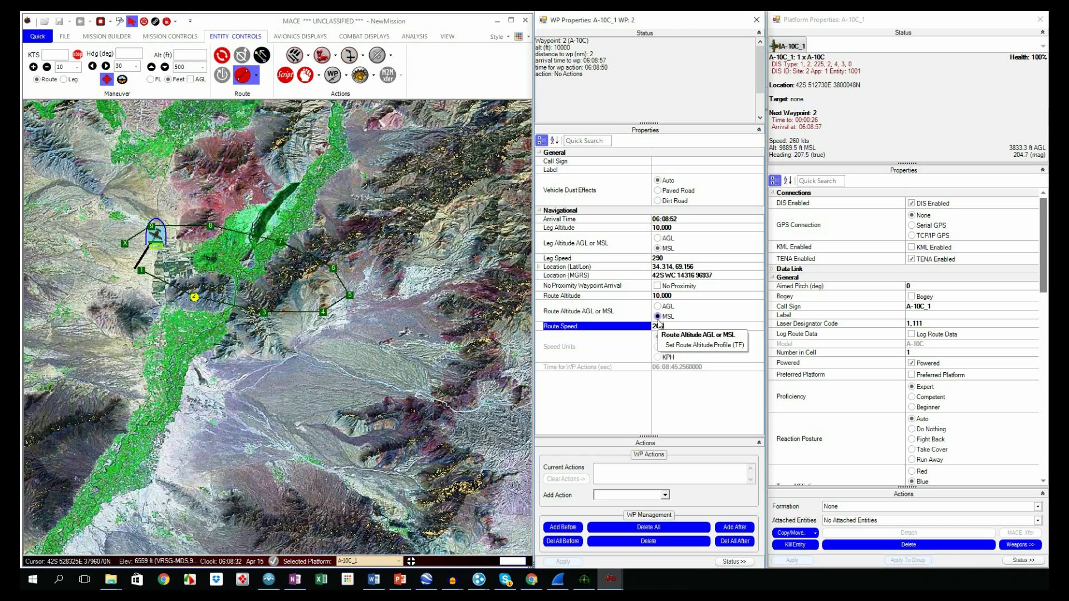
type("0")
key("Return")
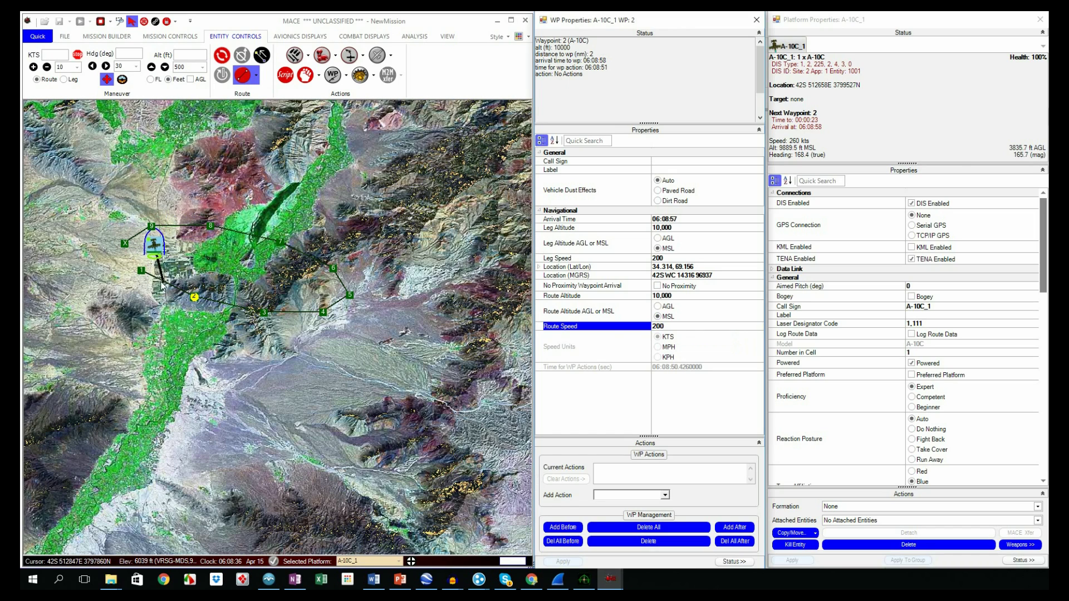
Check the leg and route speeds of waypoints 3, 4 and 5 on the A-10C's route.
left_click(264, 312)
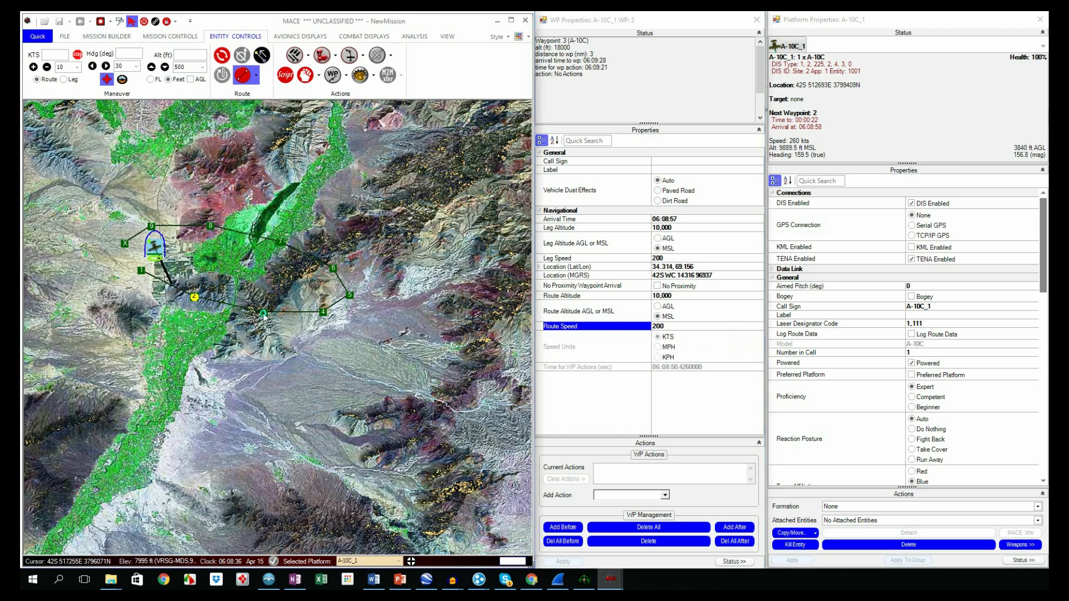
left_click(322, 313)
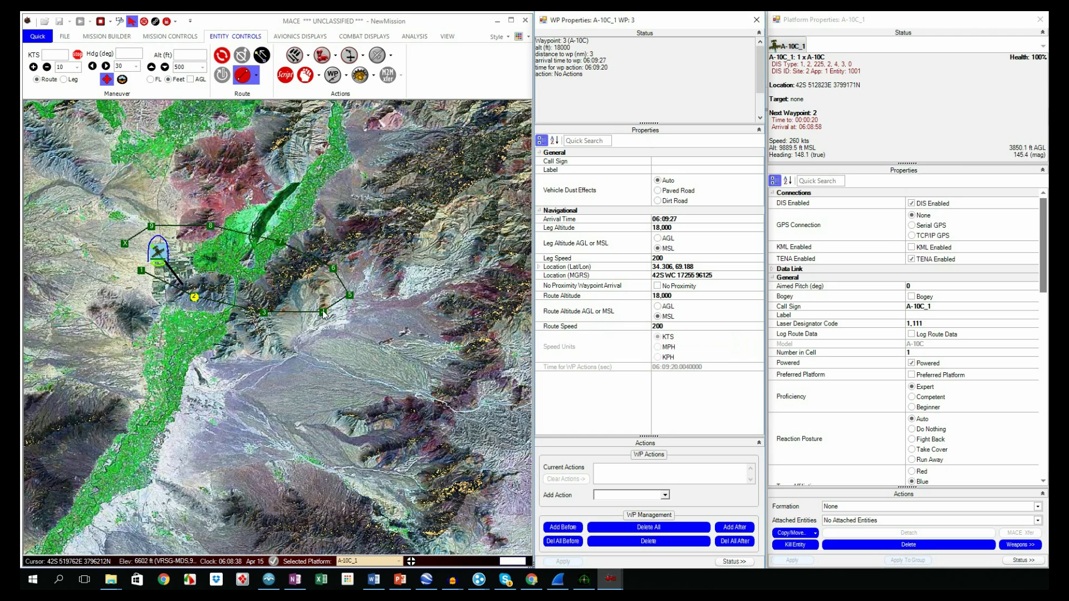
left_click(351, 297)
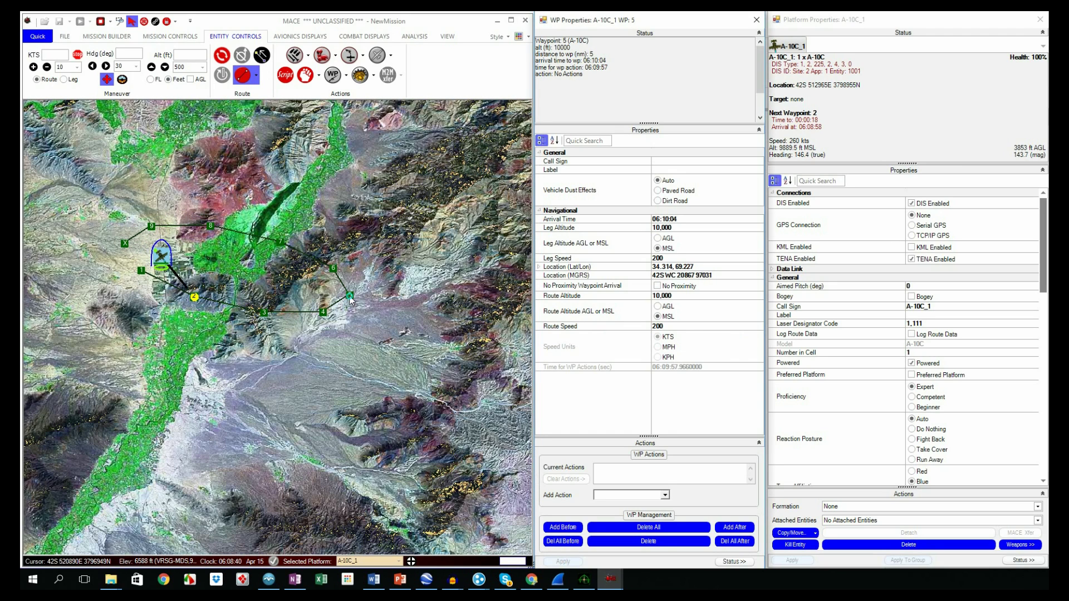
Check the leg and route speeds of waypoints 6, 1 and 2 on the A-10C's route.
left_click(333, 268)
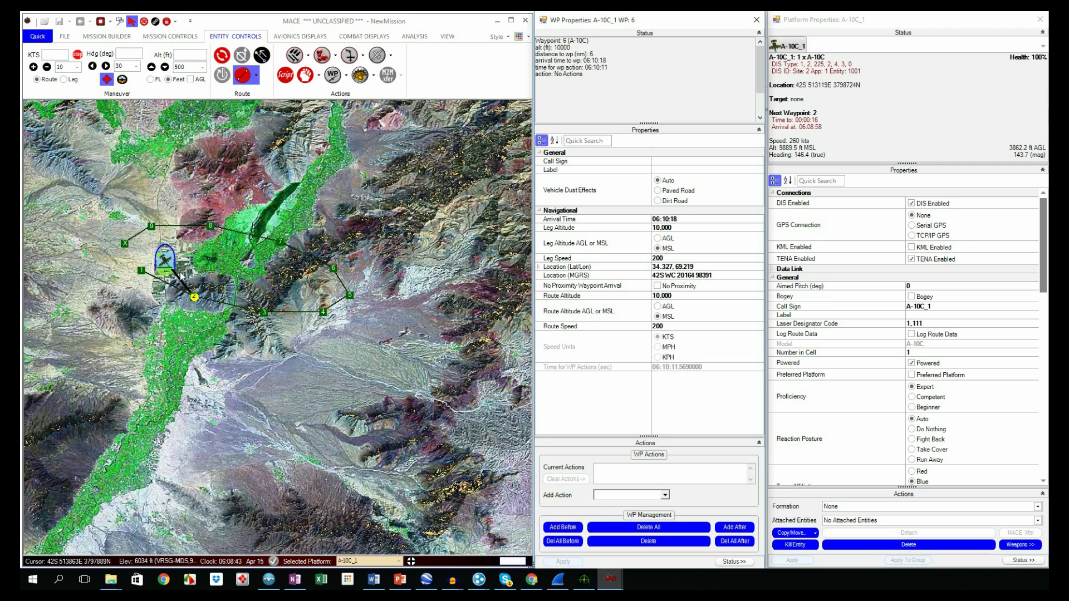
right_click(143, 273)
left_click(143, 273)
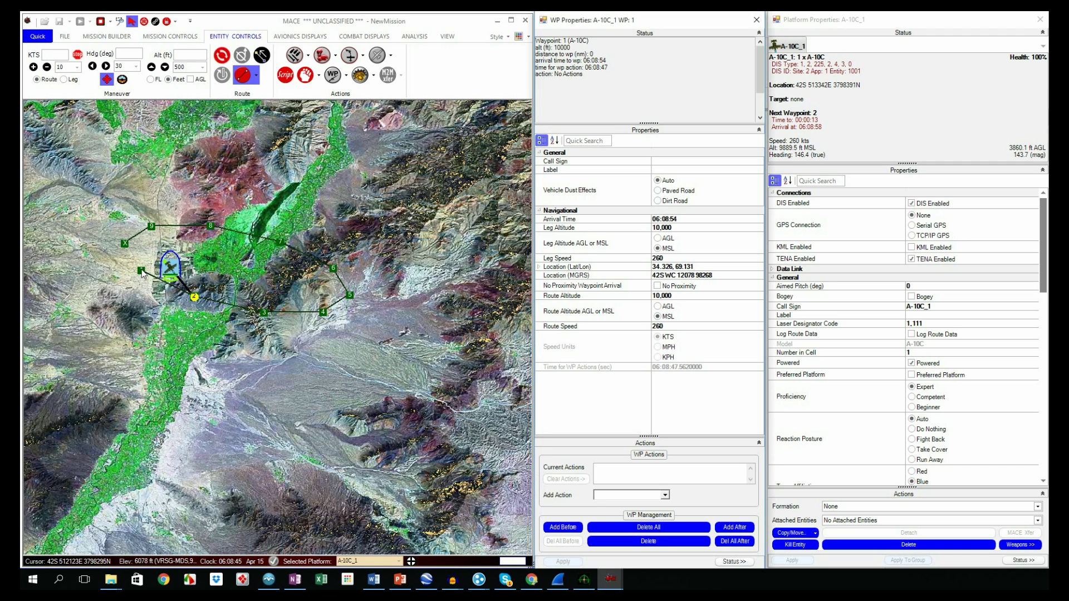
left_click(671, 326)
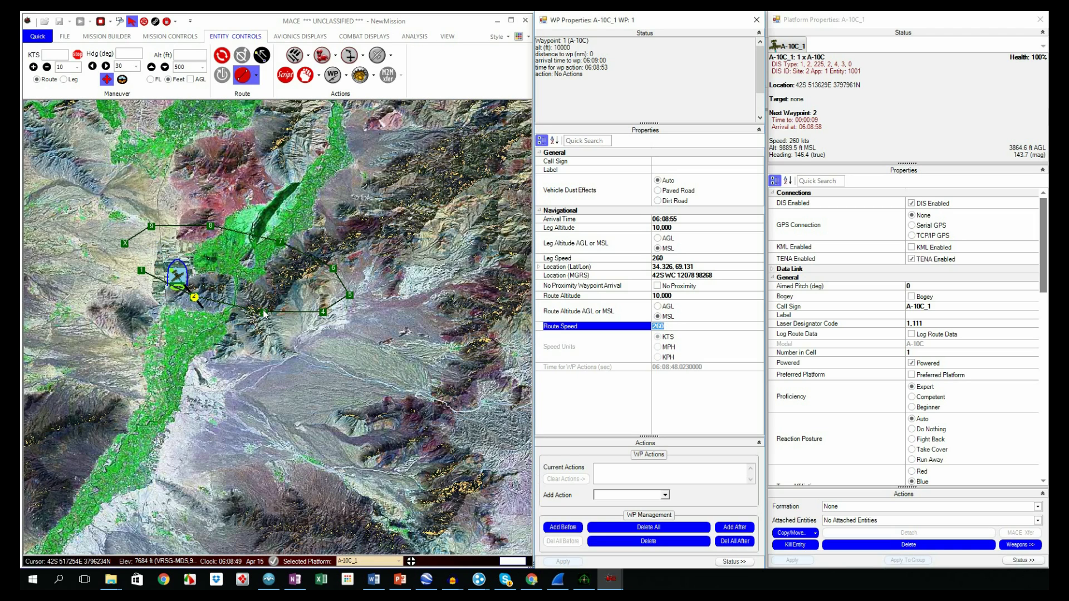
left_click(195, 300)
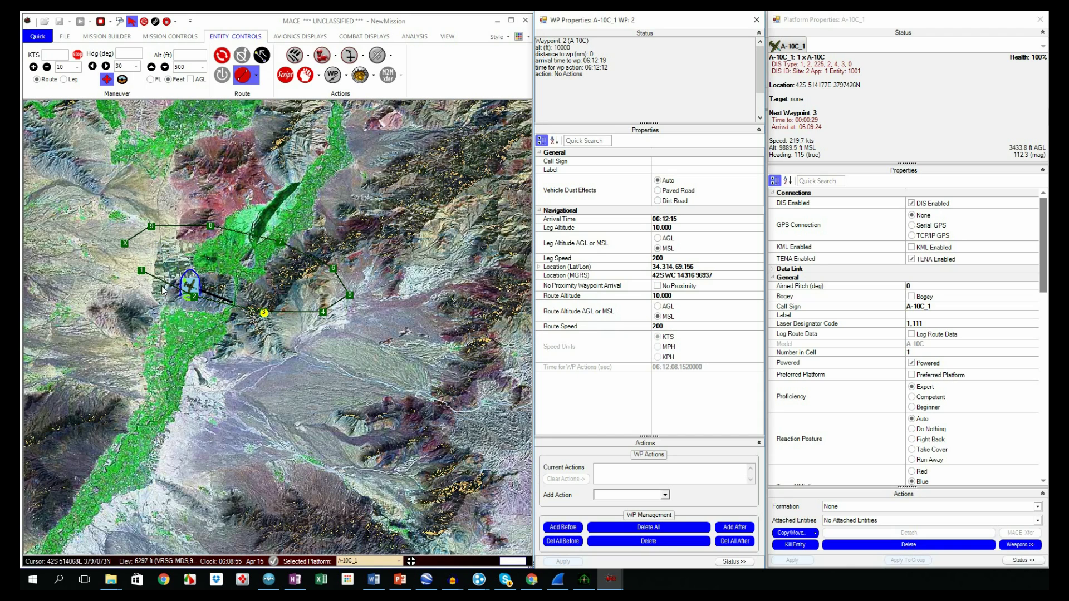
Set the route speed to 200 in the properties of the A-10C's waypoint 1.
left_click(142, 271)
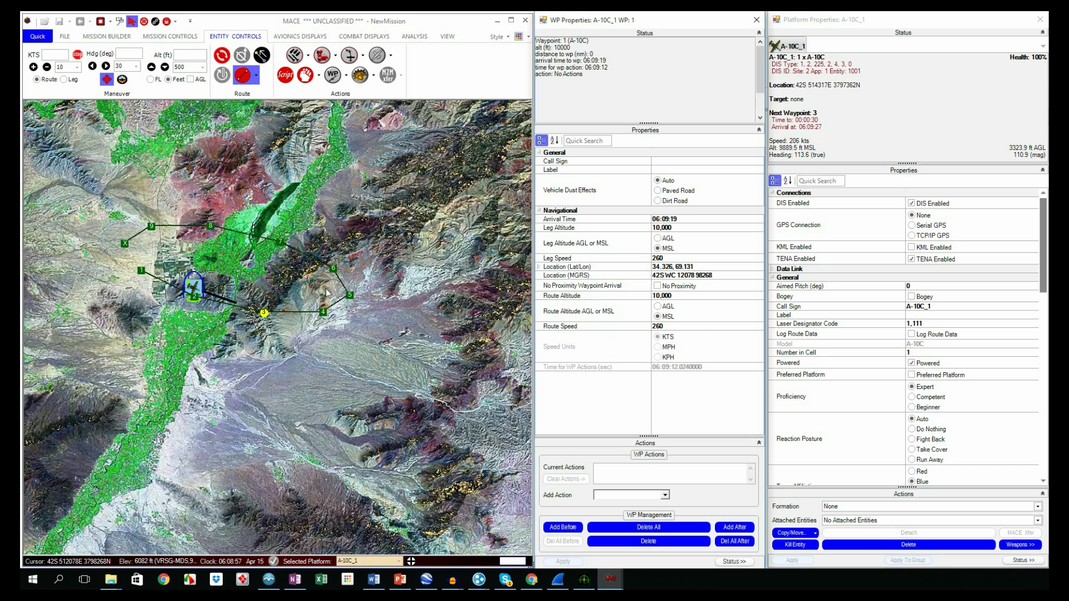
left_click(674, 328)
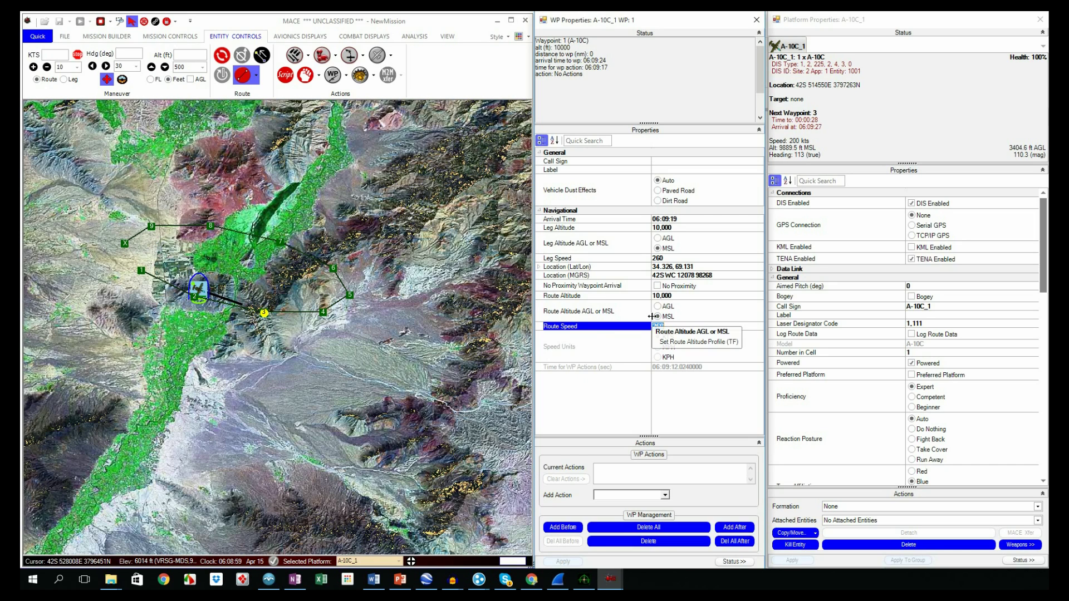
key("Return")
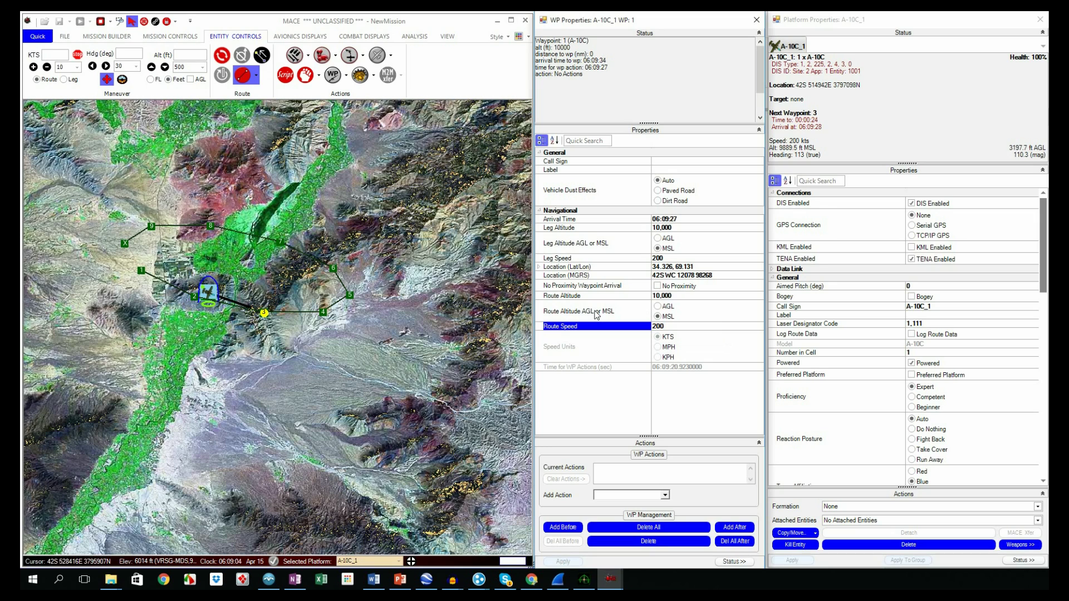
Set the route altitude to 12,000 in the A-10C's platform properties.
left_click(216, 299)
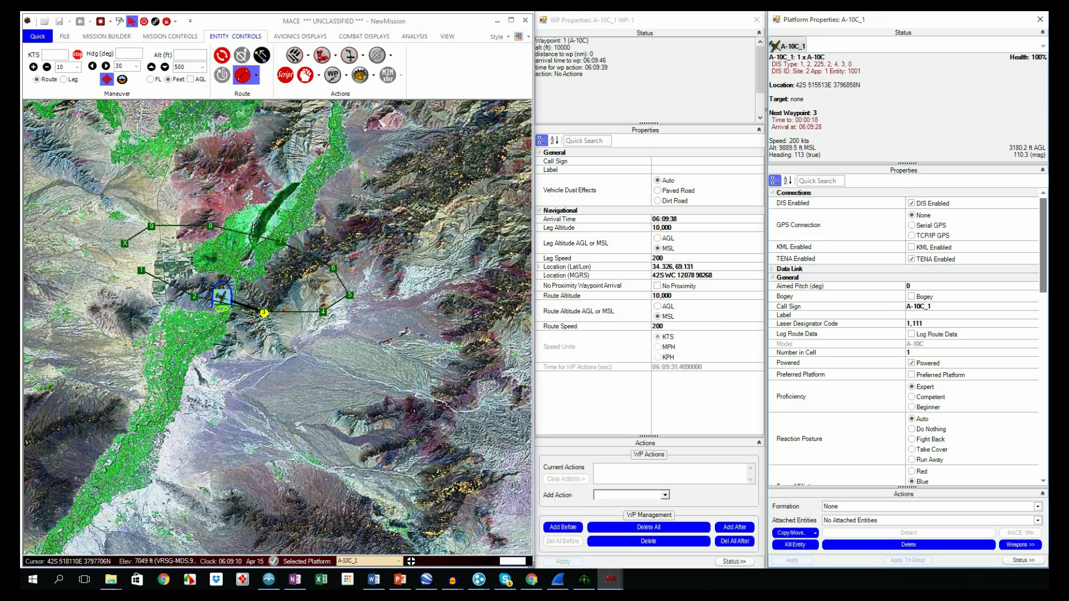
scroll(957, 289, "down", 15)
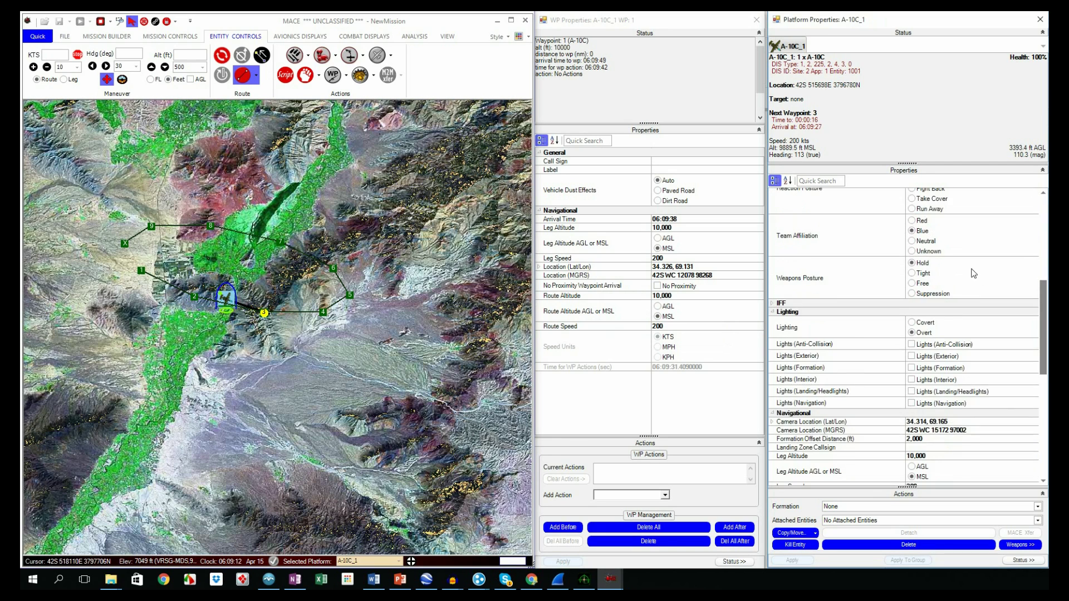
scroll(921, 243, "up", 1)
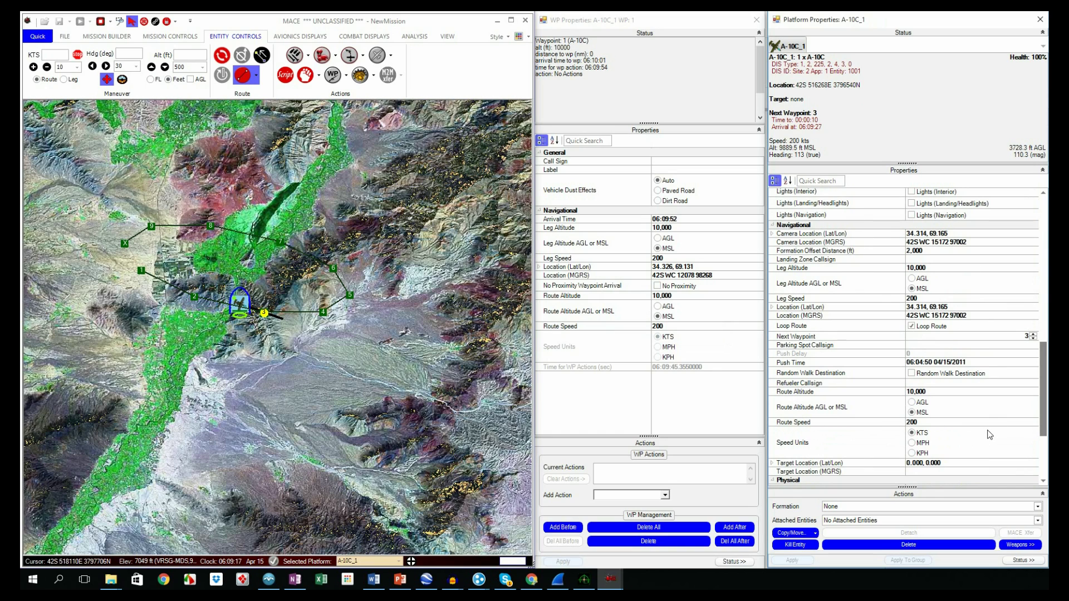
left_click(922, 423)
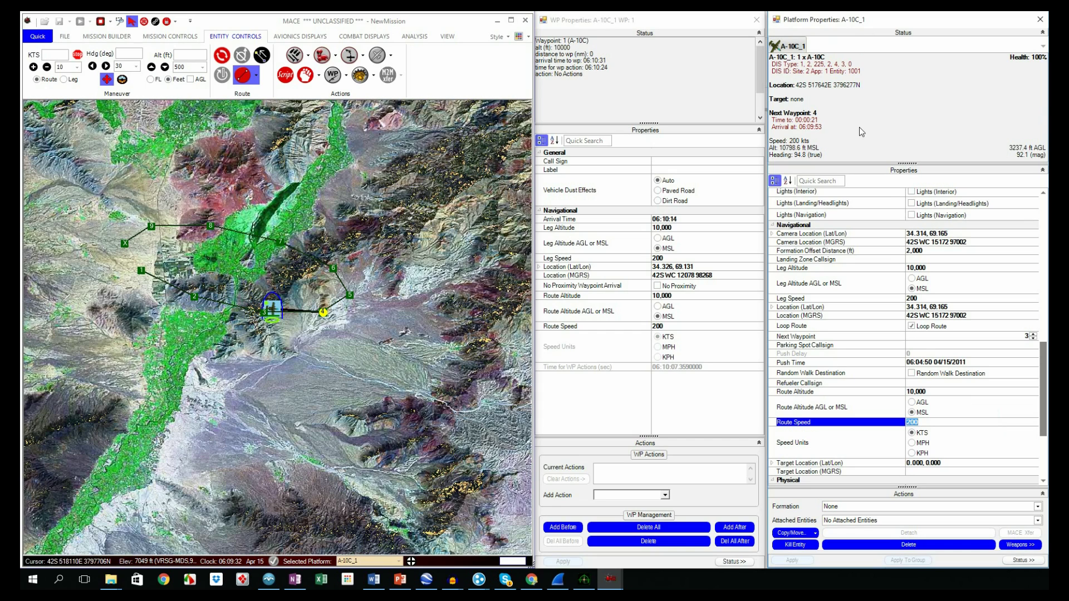
left_click(928, 391)
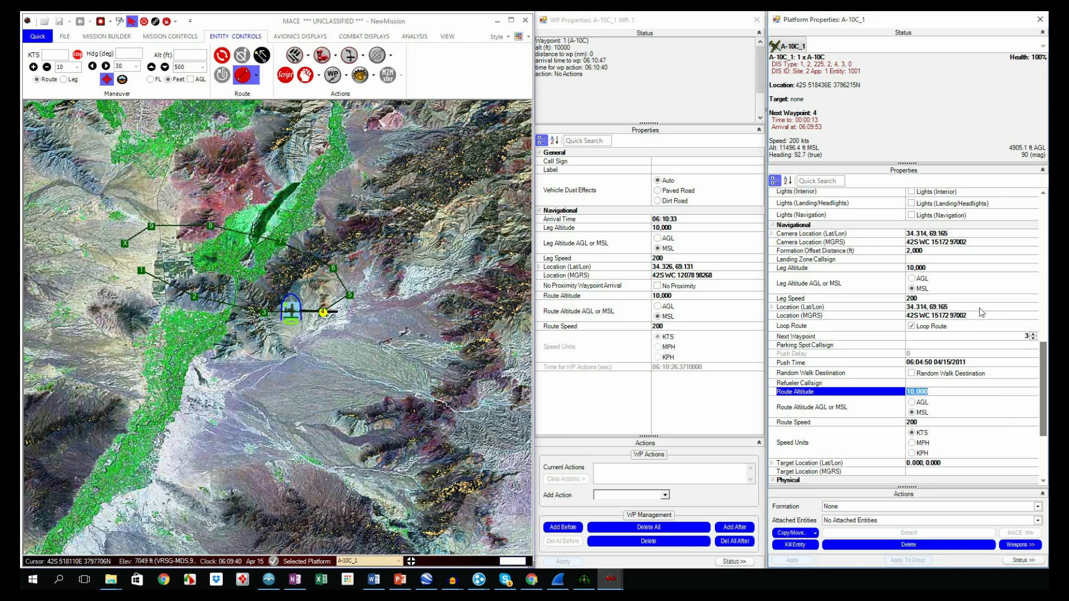
type("12")
type("00")
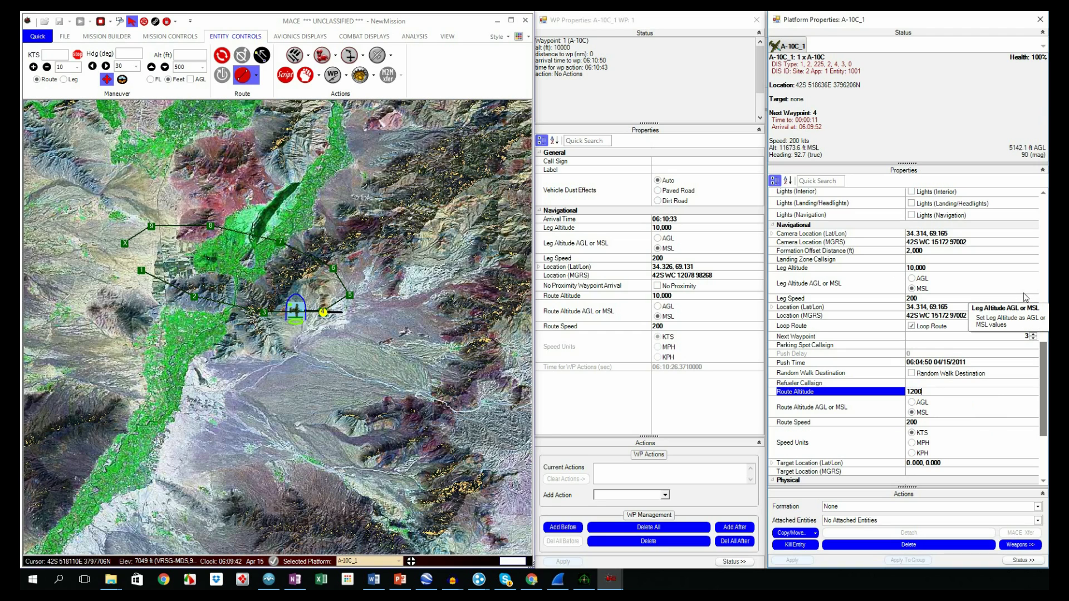
Set the route speed to 250 in the A-10C's platform properties.
left_click(919, 422)
type("250")
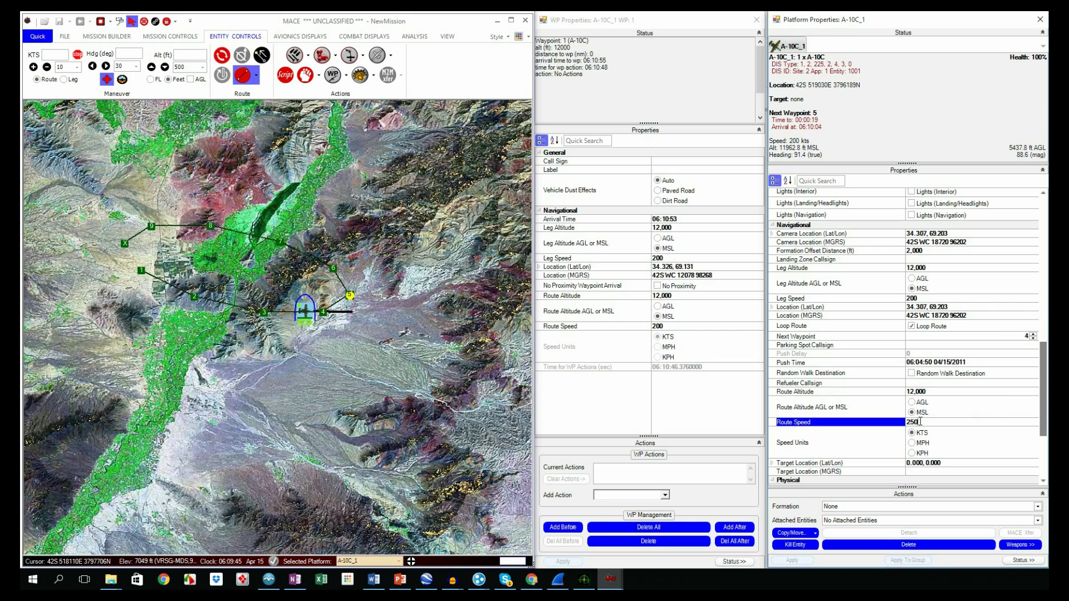
left_click(546, 401)
Check the route altitude and route speed of waypoints 5, 6 and 2 on the A-10C's route.
left_click(350, 296)
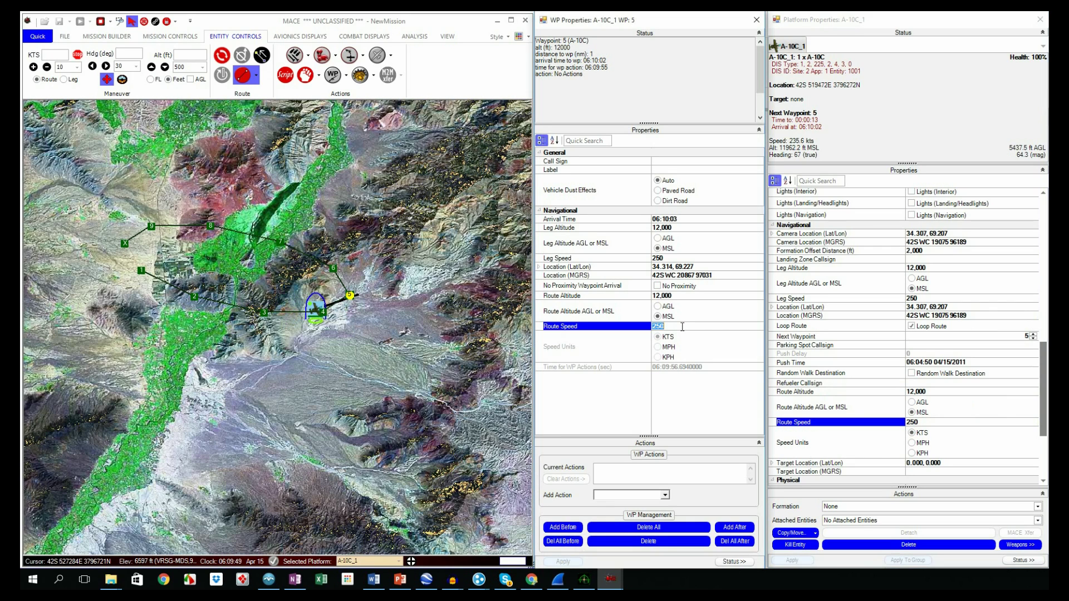
key("Up")
key("Up")
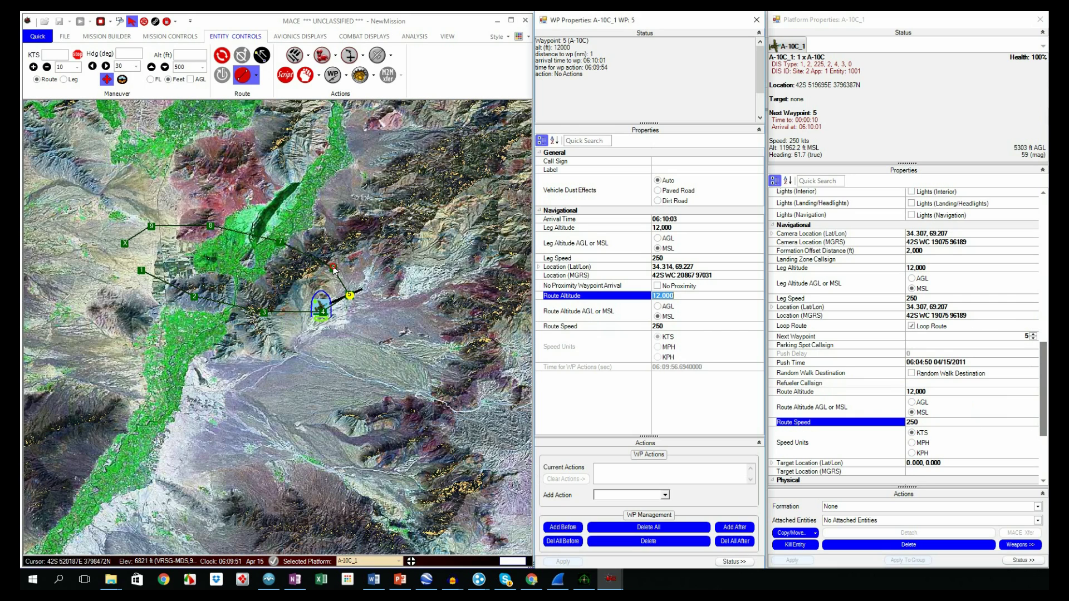
left_click(699, 327)
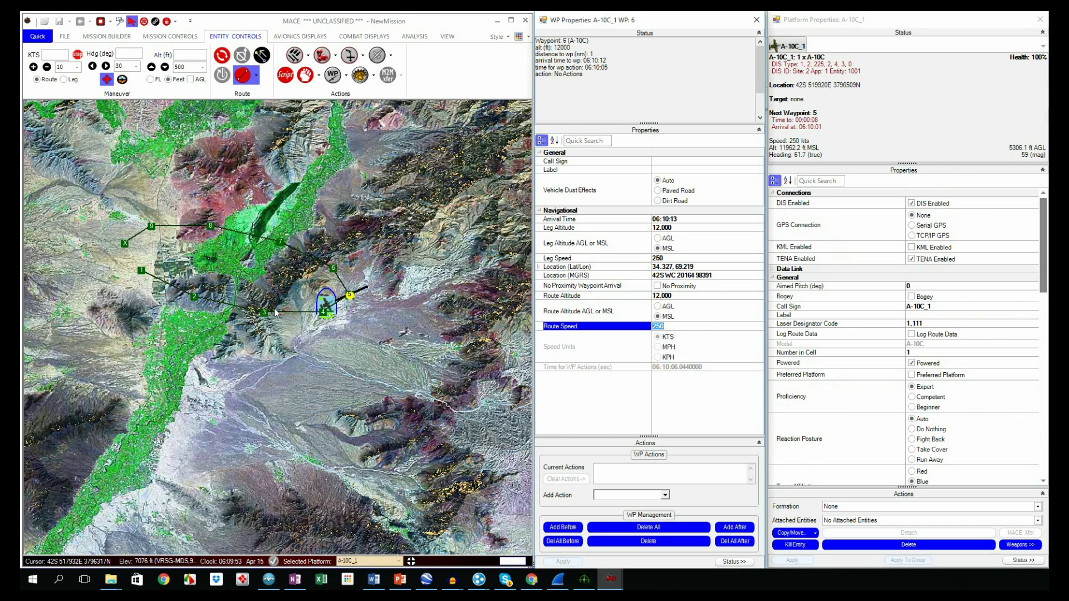
left_click(193, 297)
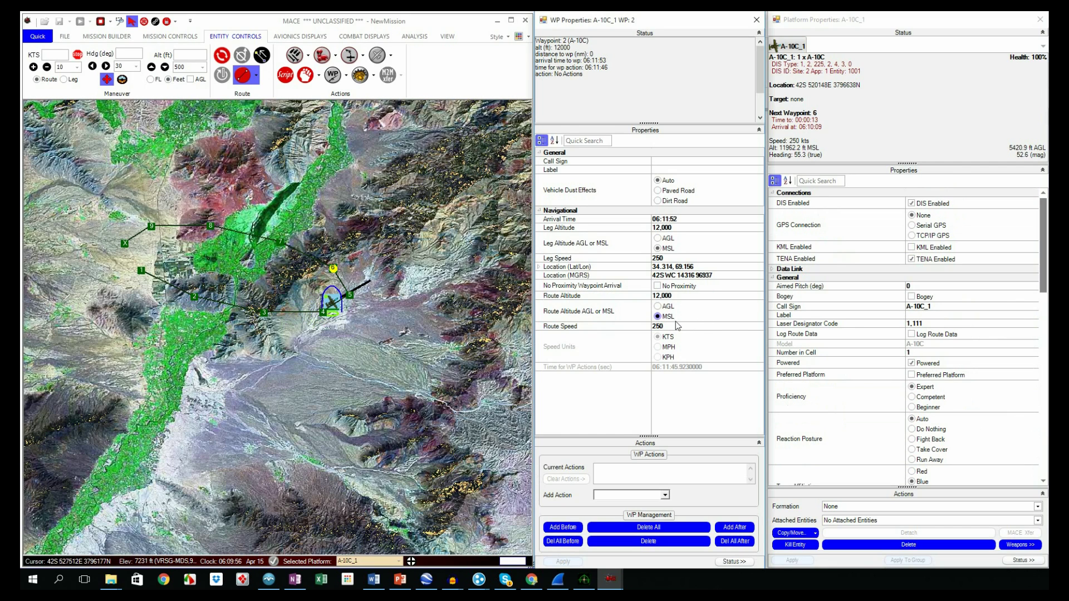
left_click(684, 296)
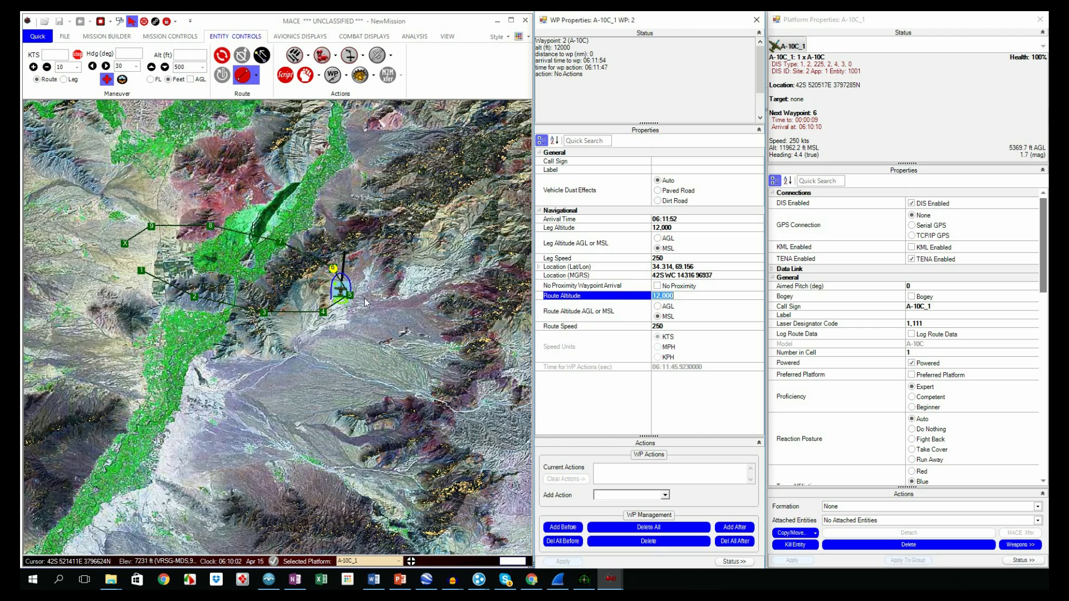
Set the leg speed to 300 in the navigational properties of the A-10C platform.
left_click(1043, 356)
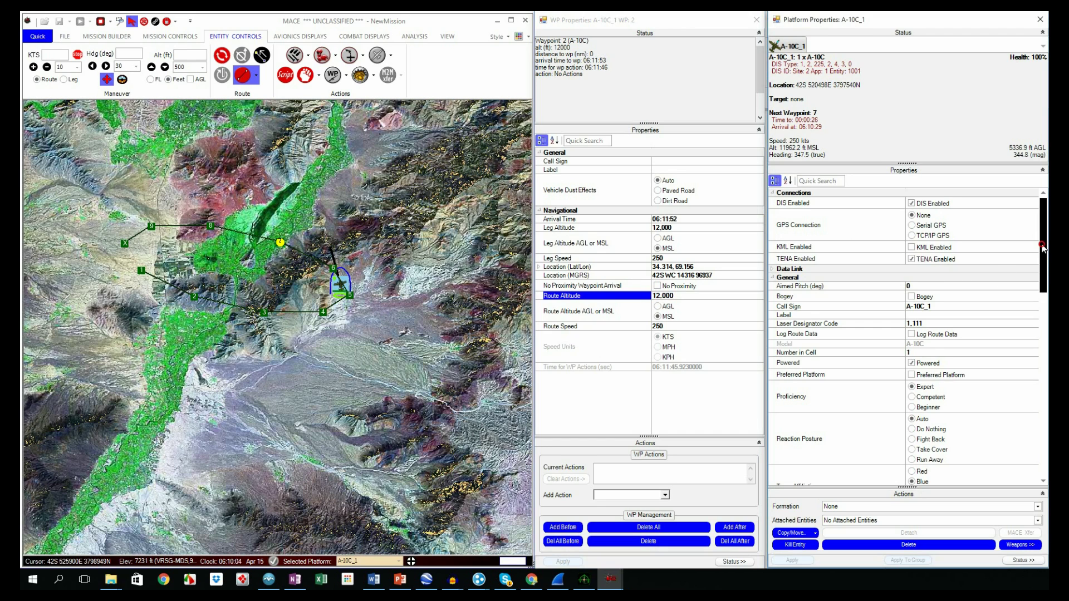
scroll(927, 277, "down", 5)
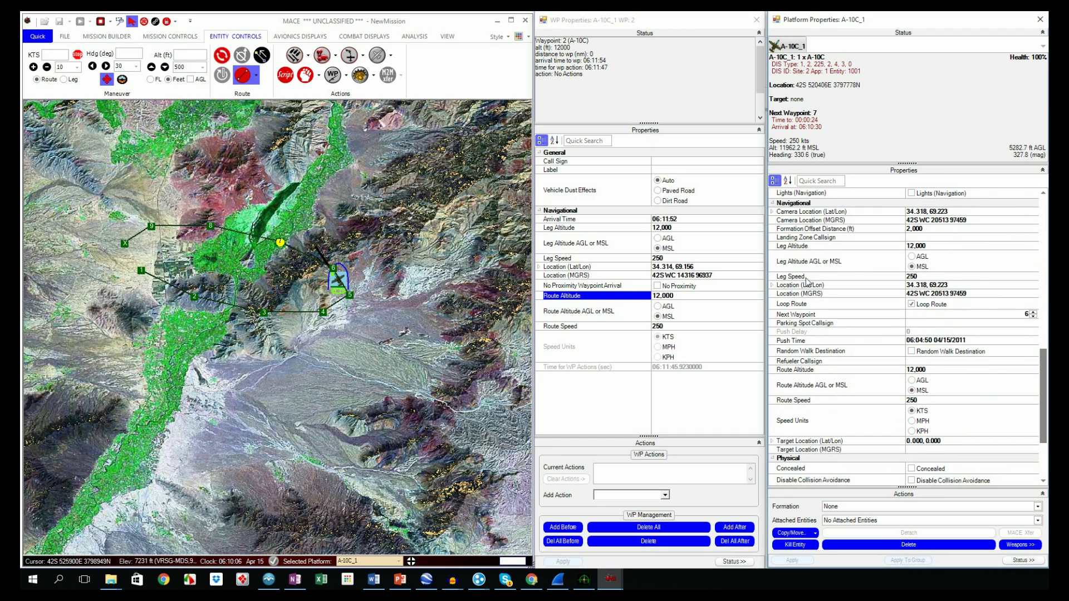
left_click(927, 276)
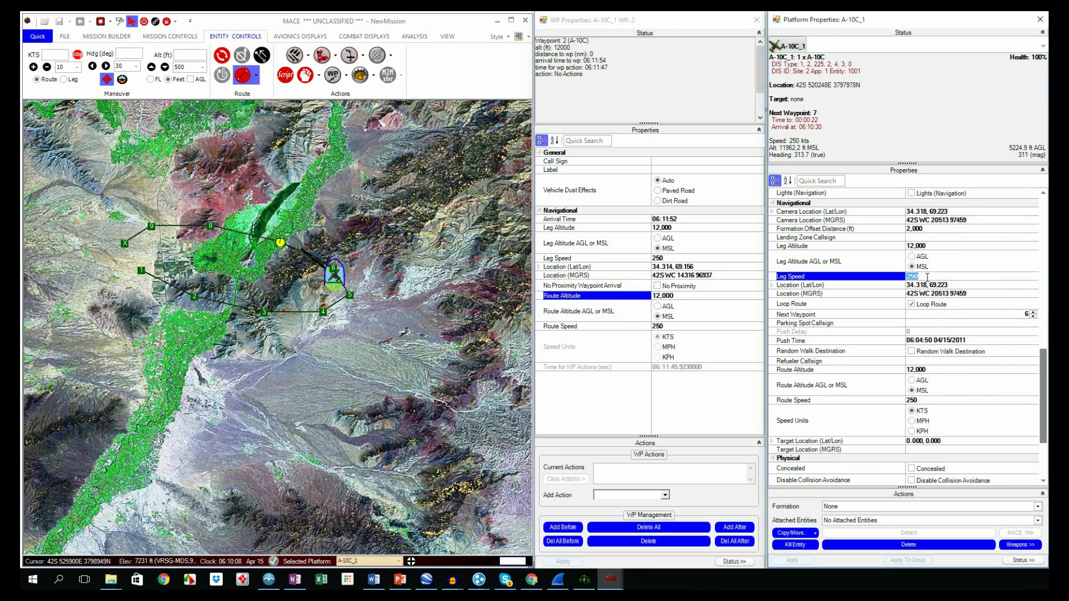
type("300")
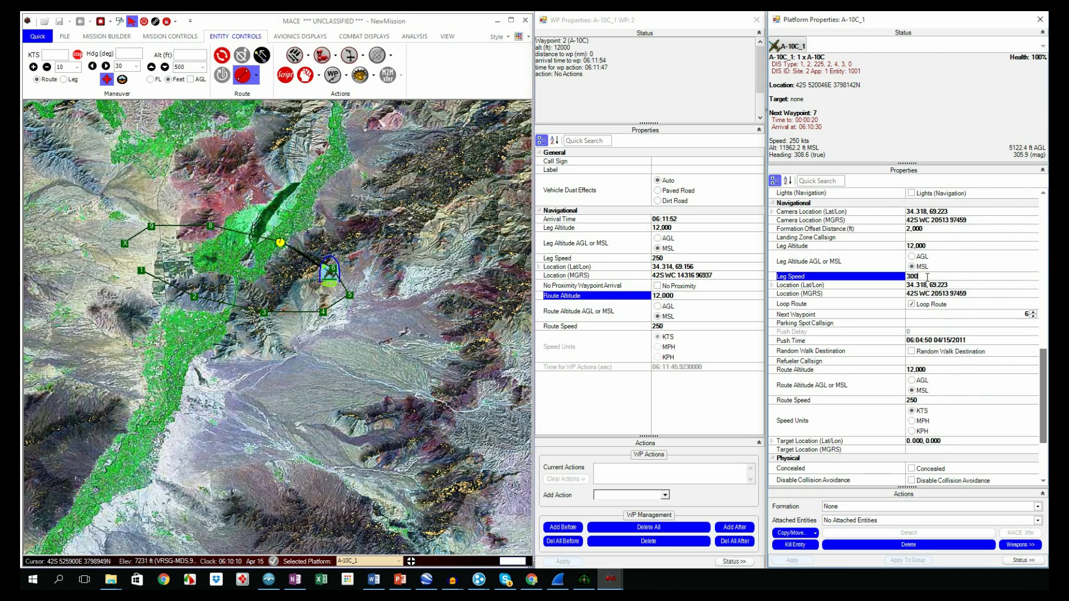
key("Return")
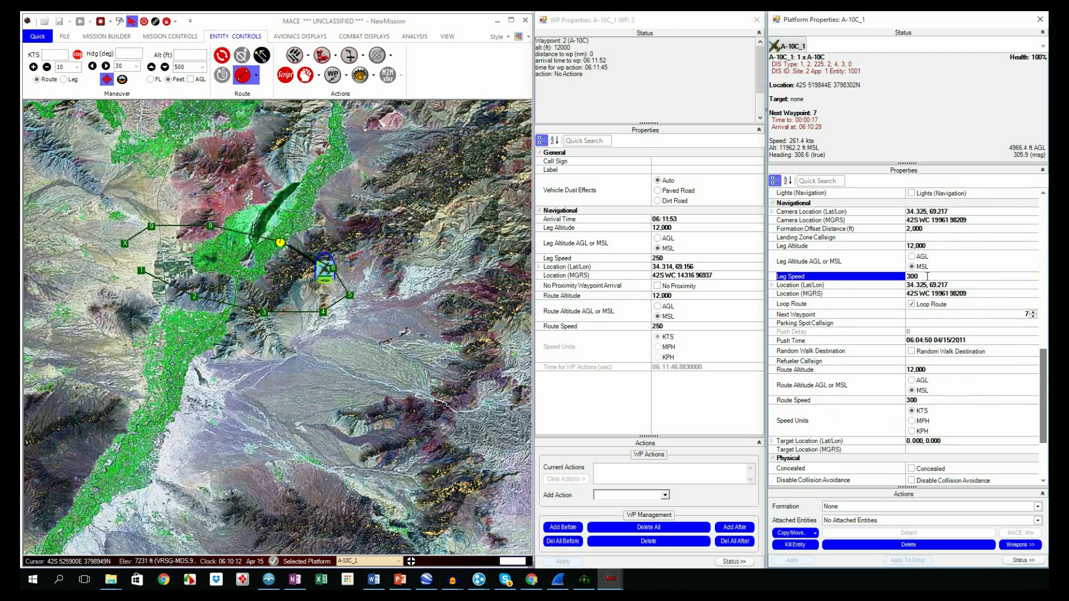
Set the leg altitude to 13,000 in the A-10C's platform properties.
left_click(930, 246)
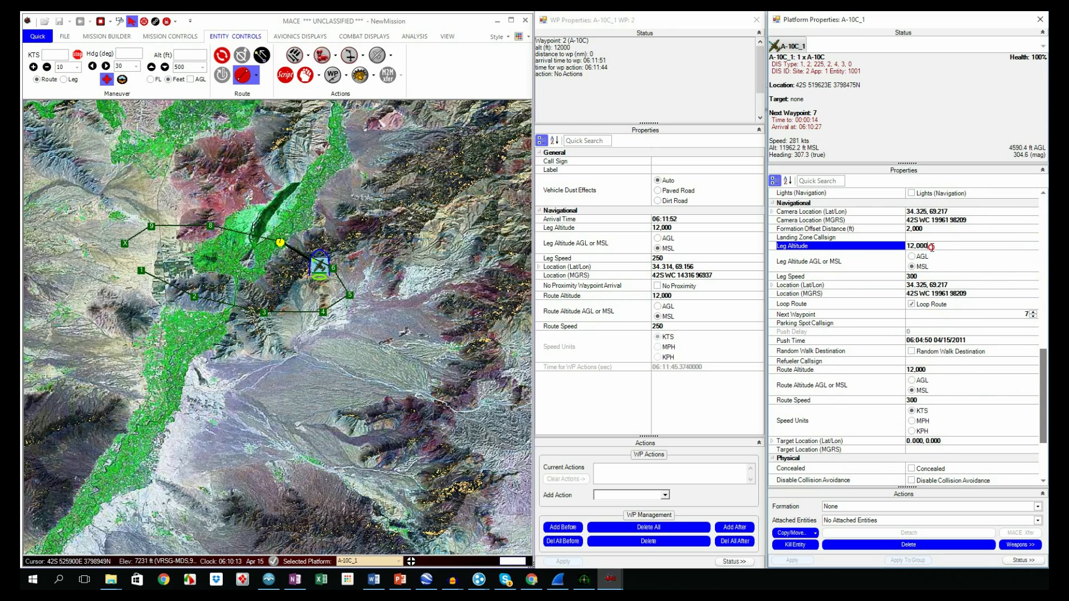
type("13000")
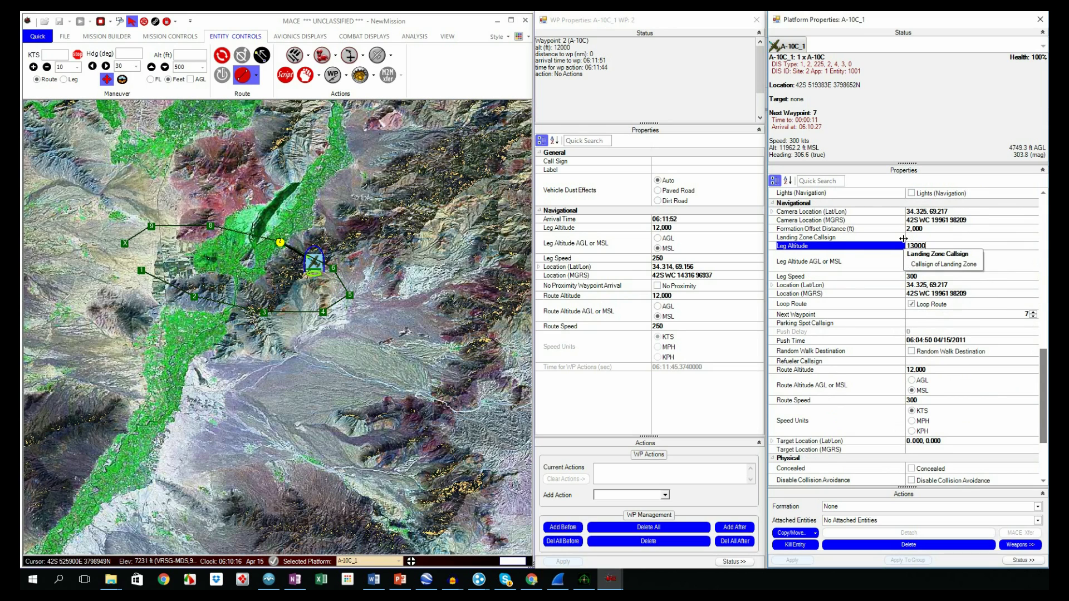
key("Return")
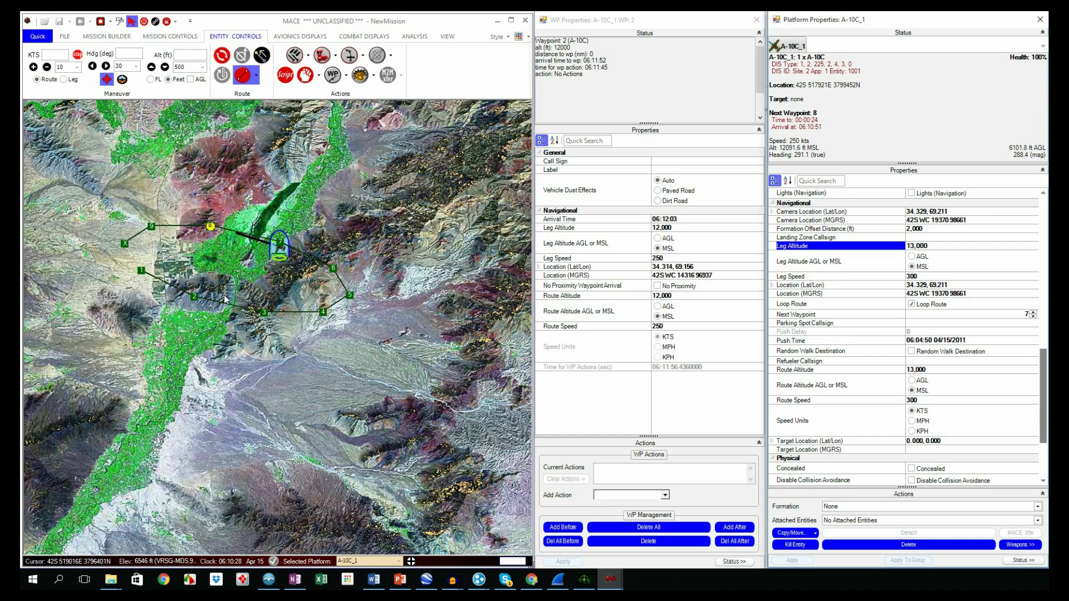
Check waypoint 7's route altitude and route speed, and return to the A-10C's platform properties for comparison.
left_click(278, 243)
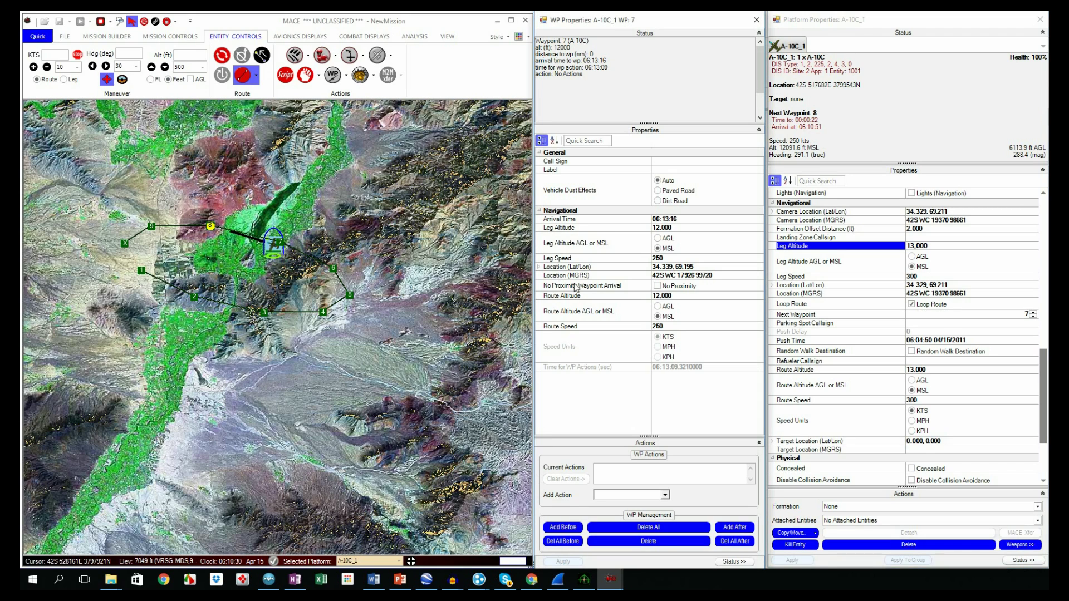
left_click(662, 295)
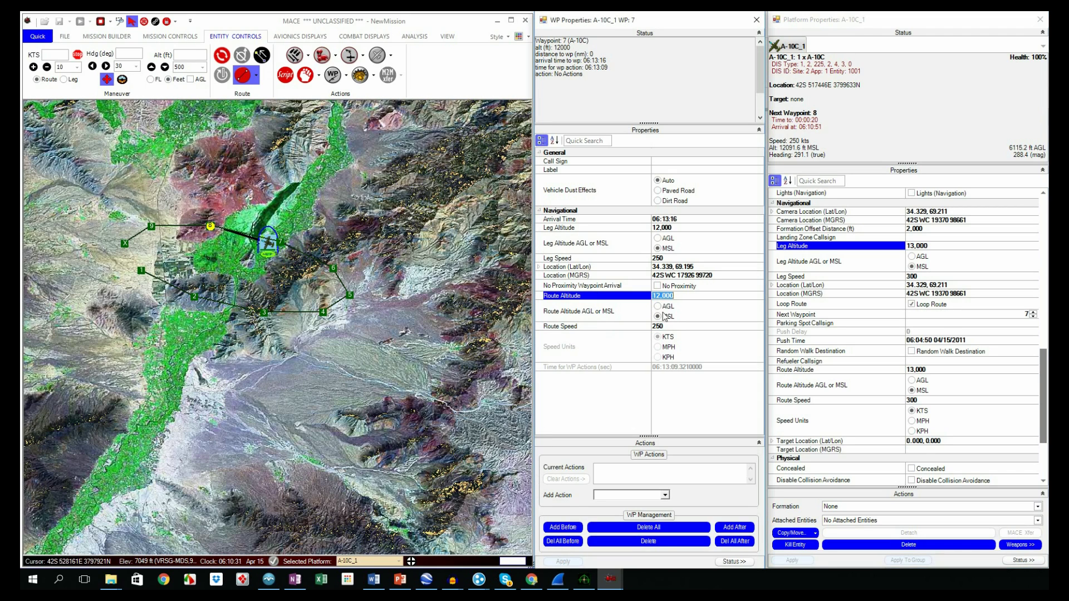
left_click(663, 326)
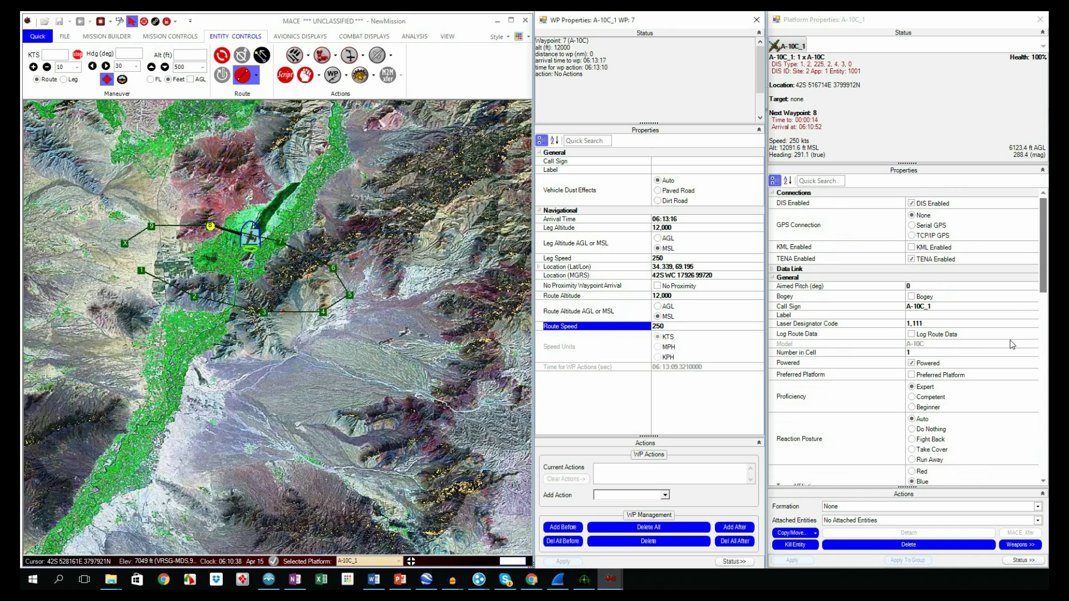
scroll(1018, 314, "down", 3)
scroll(1018, 314, "down", 6)
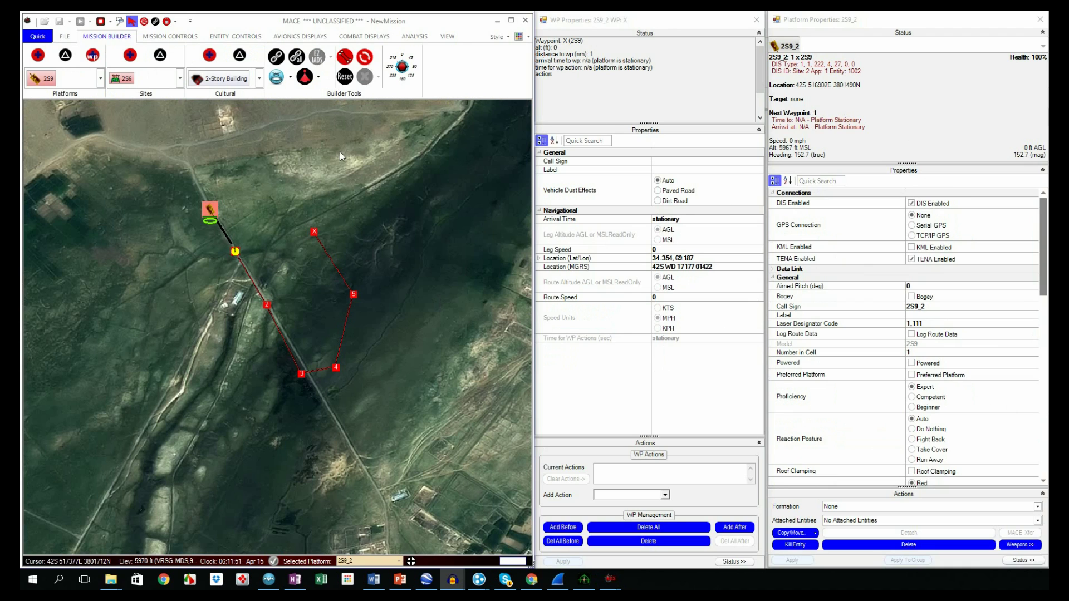
Set the route speed to 20 in the properties of the 2S9's waypoint 1.
left_click(235, 251)
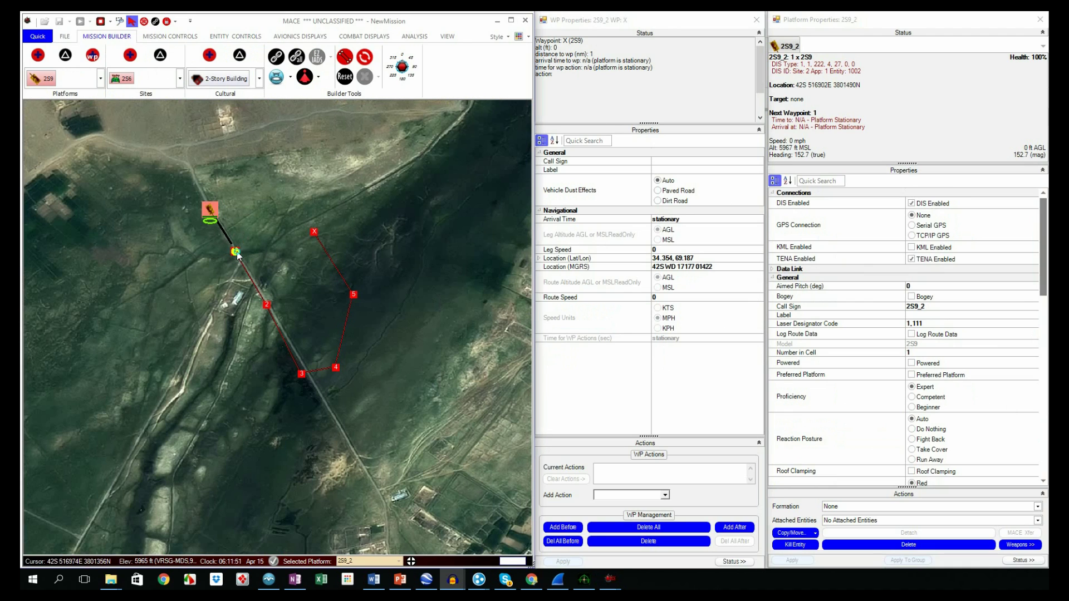
left_click(670, 298)
type("20")
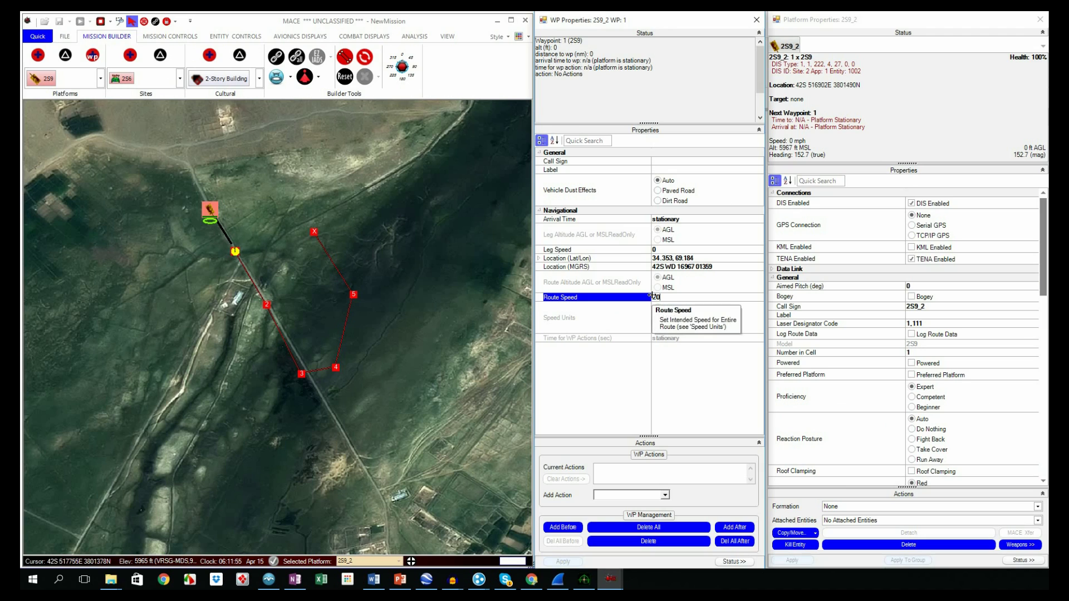
key("Return")
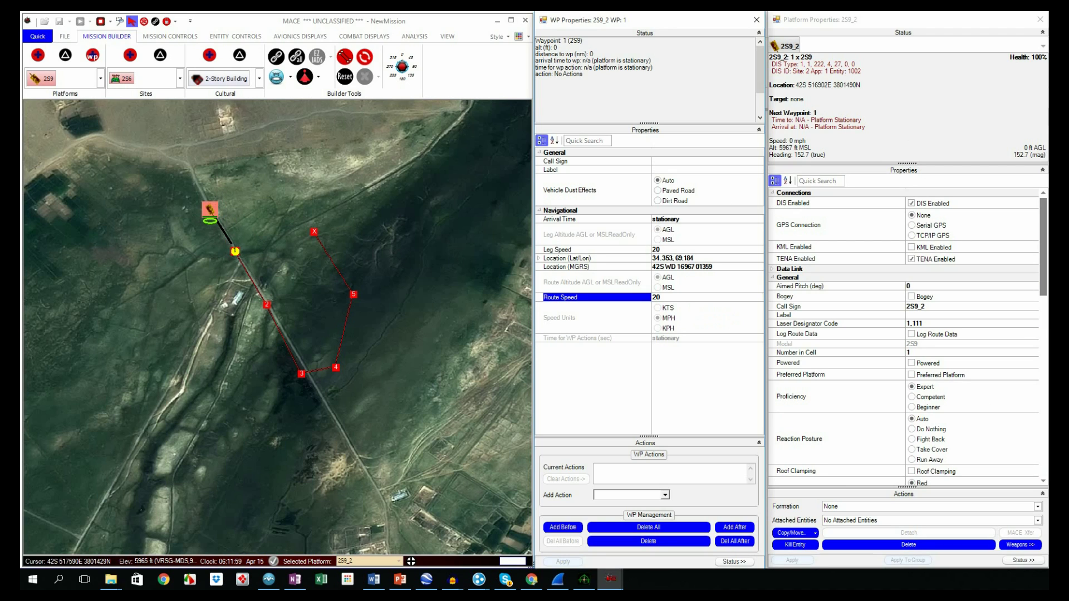
Set the leg speed to 30 in the platform properties of the stationary 2S9.
left_click_drag(1042, 246, 1043, 424)
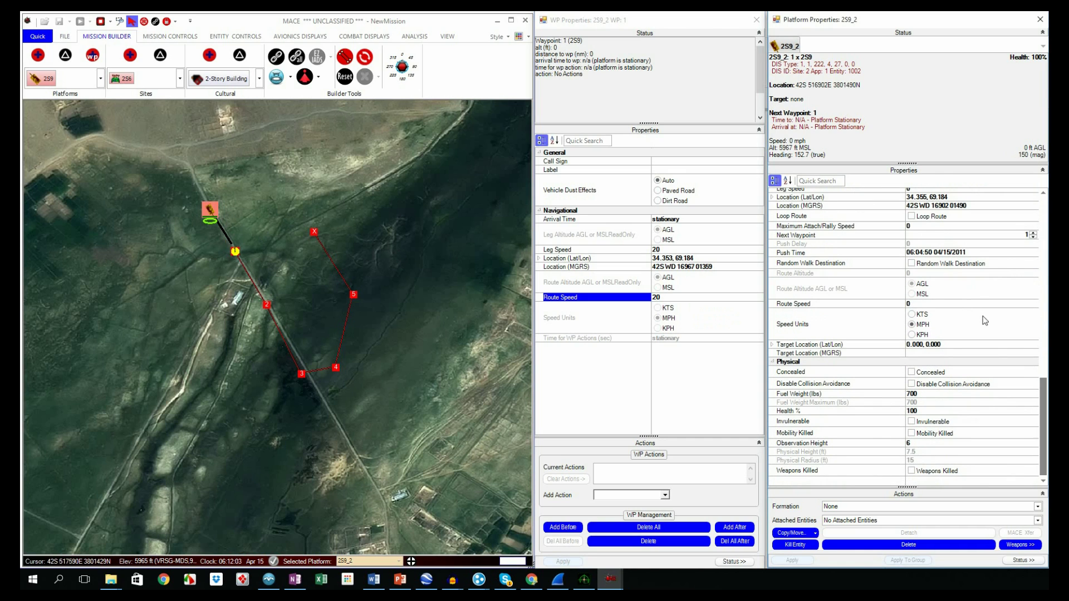
left_click(953, 302)
left_click(920, 304)
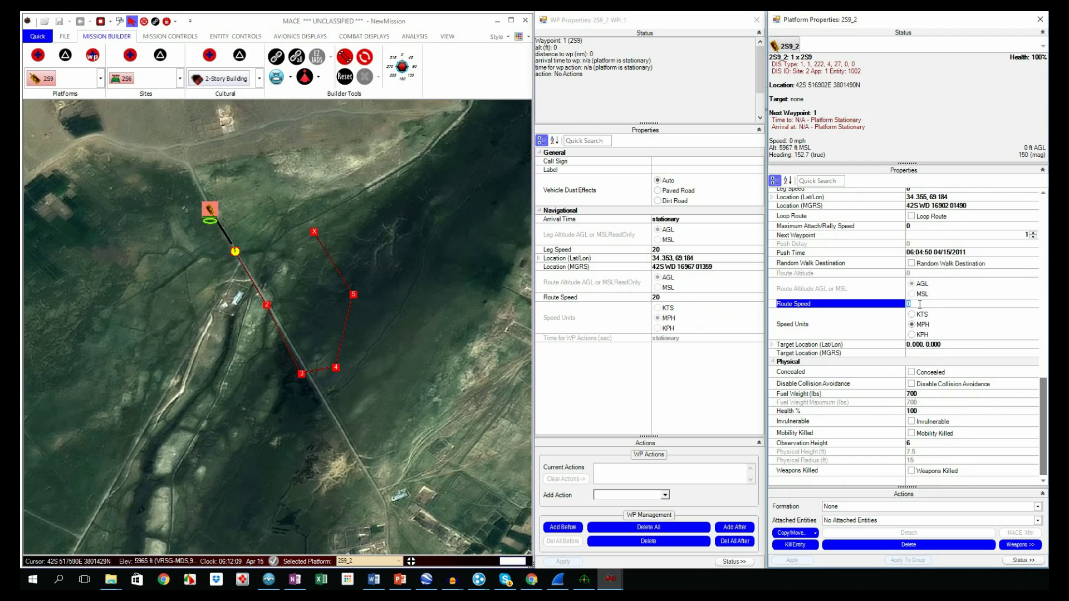
scroll(920, 304, "up", 2)
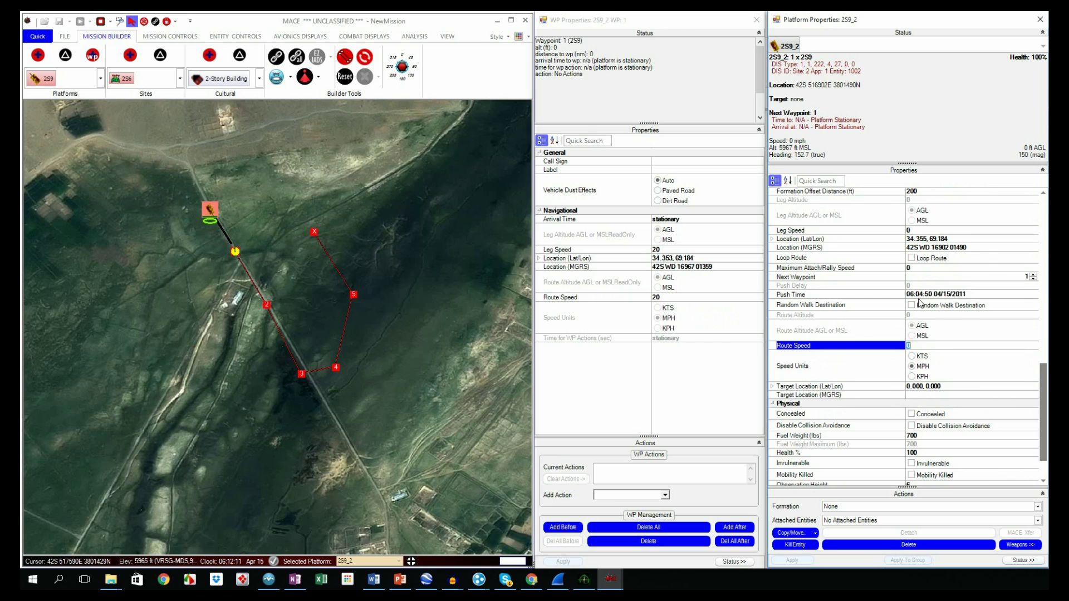
left_click(918, 229)
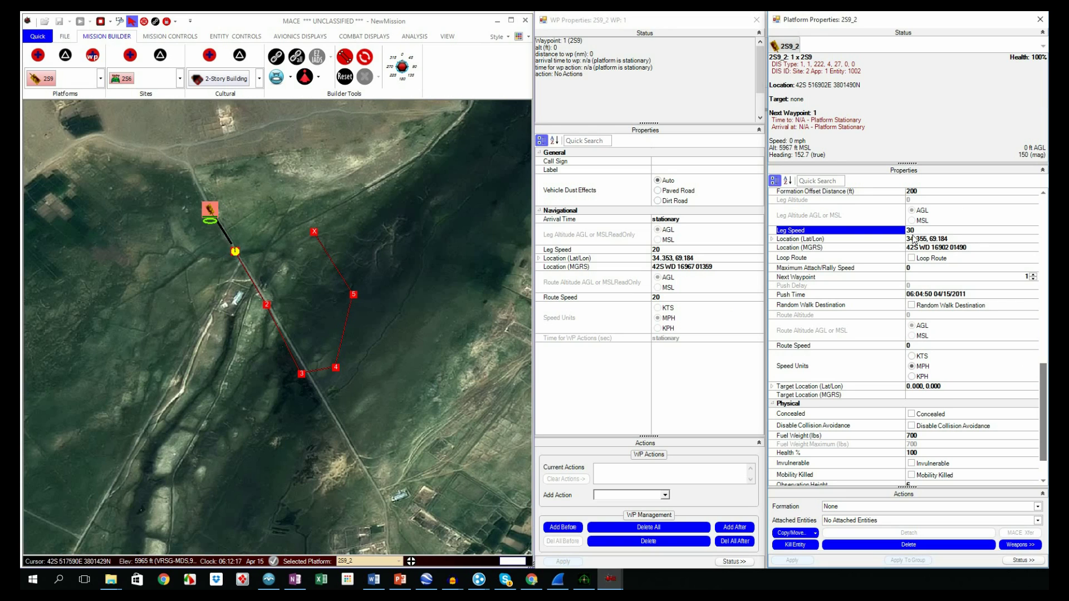
key("Return")
key("Return")
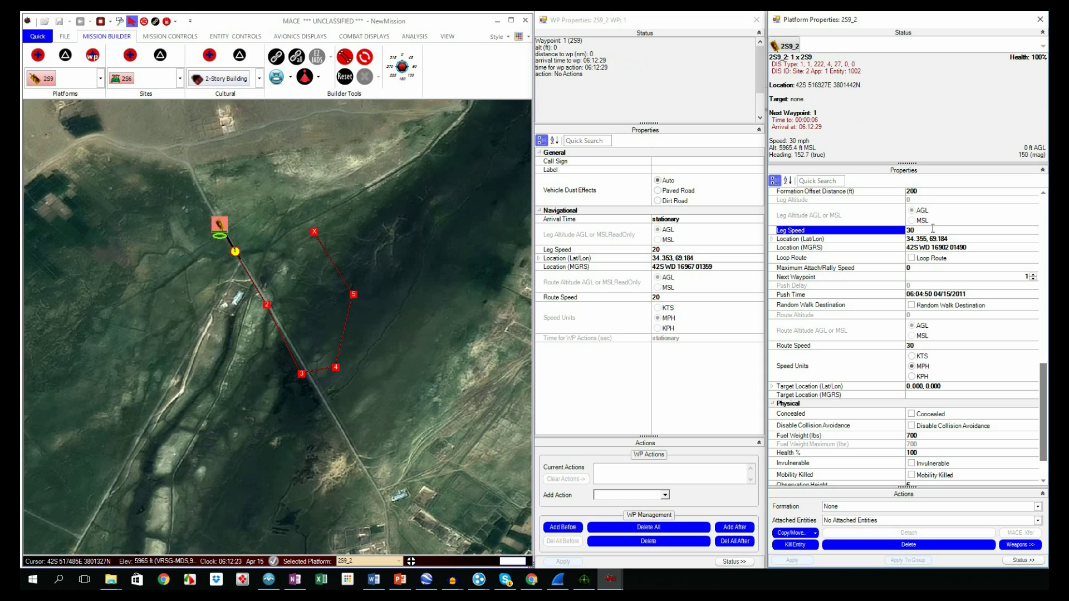
Set the 2S9 platform's leg speed to 40, and check the speed settings of its waypoints 2 and 3.
left_click(902, 226)
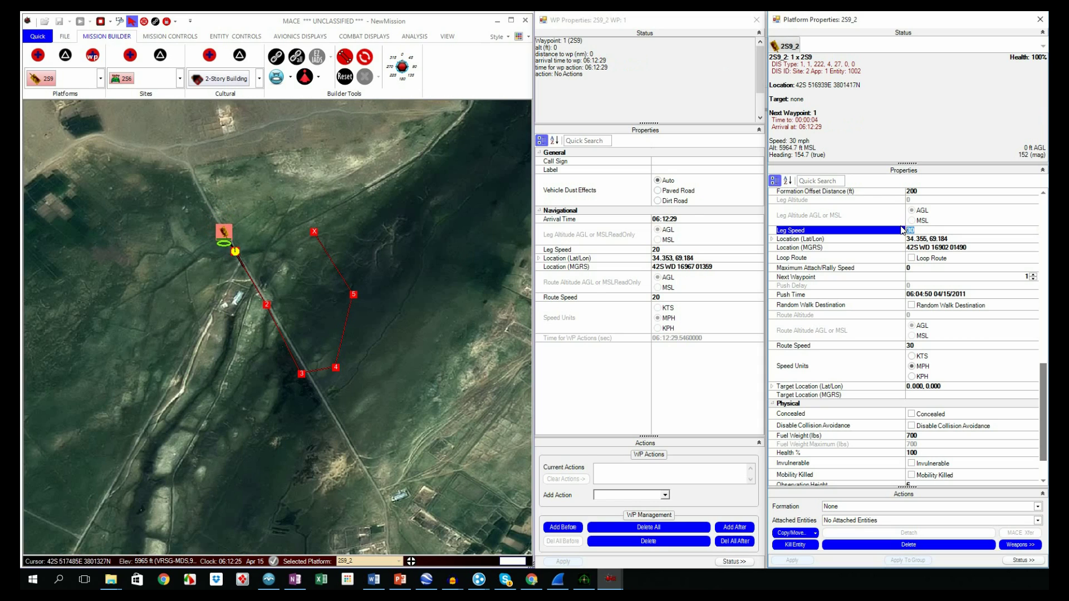
type("40")
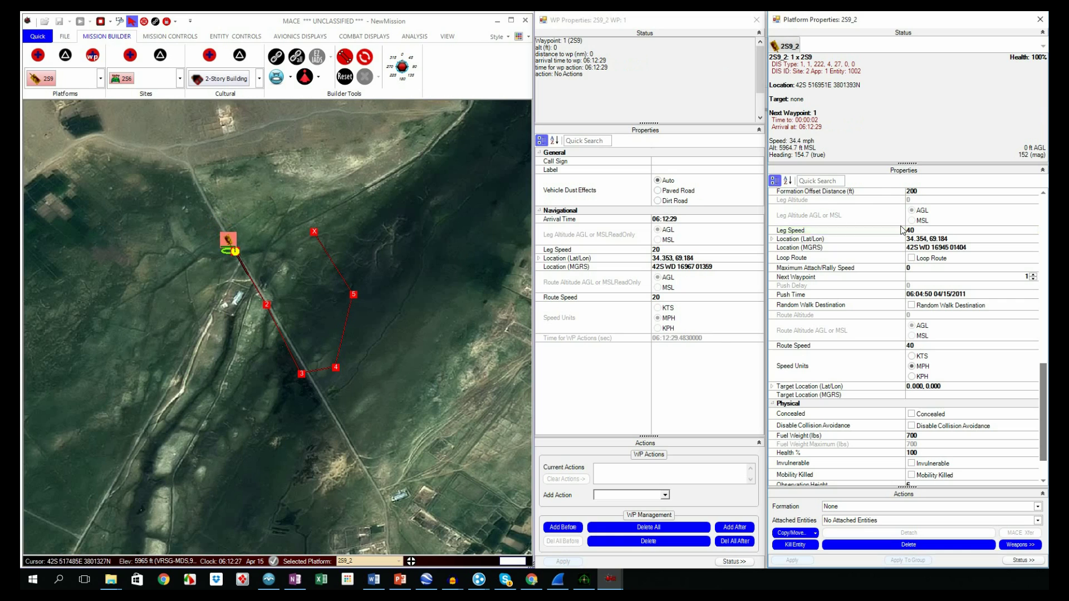
key("Return")
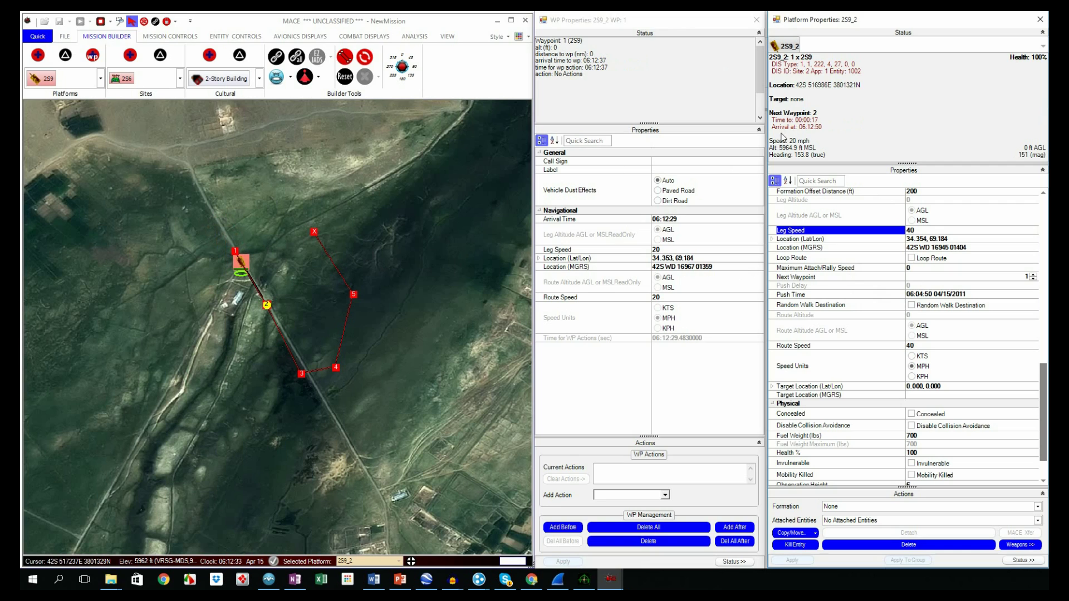
left_click(267, 305)
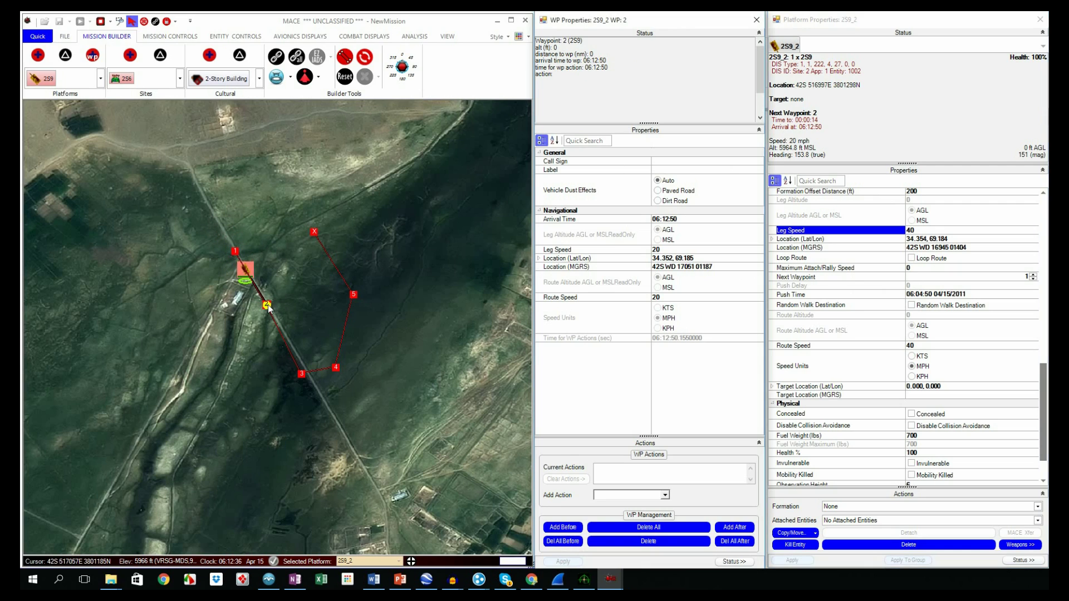
left_click(301, 374)
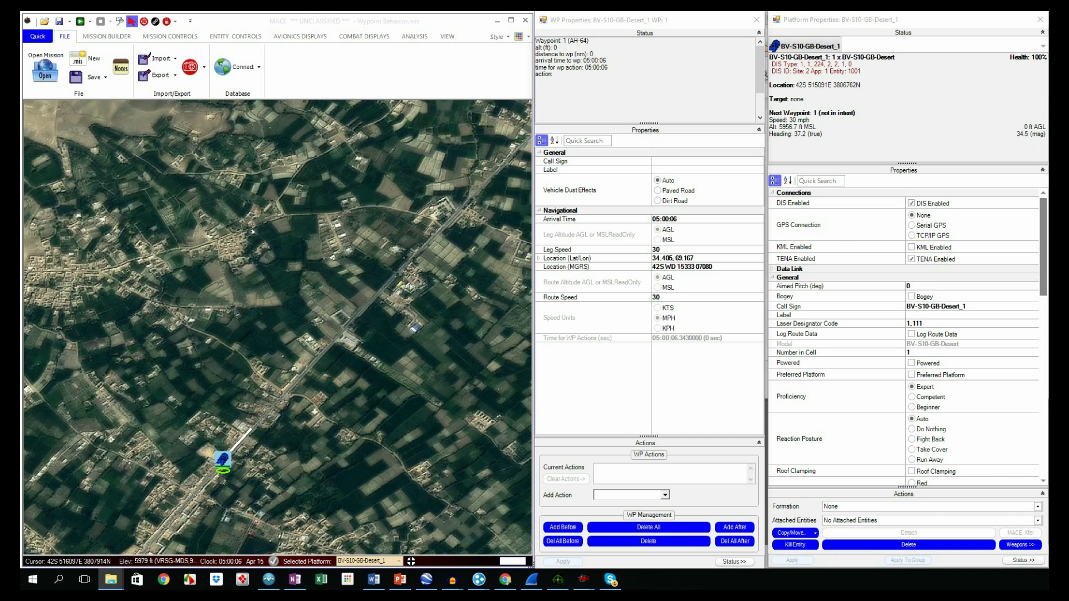
Load the Roads15m_LL.shp road file from the Afghan_Village folder directly onto the mission map.
left_click_drag(750, 75, 695, 106)
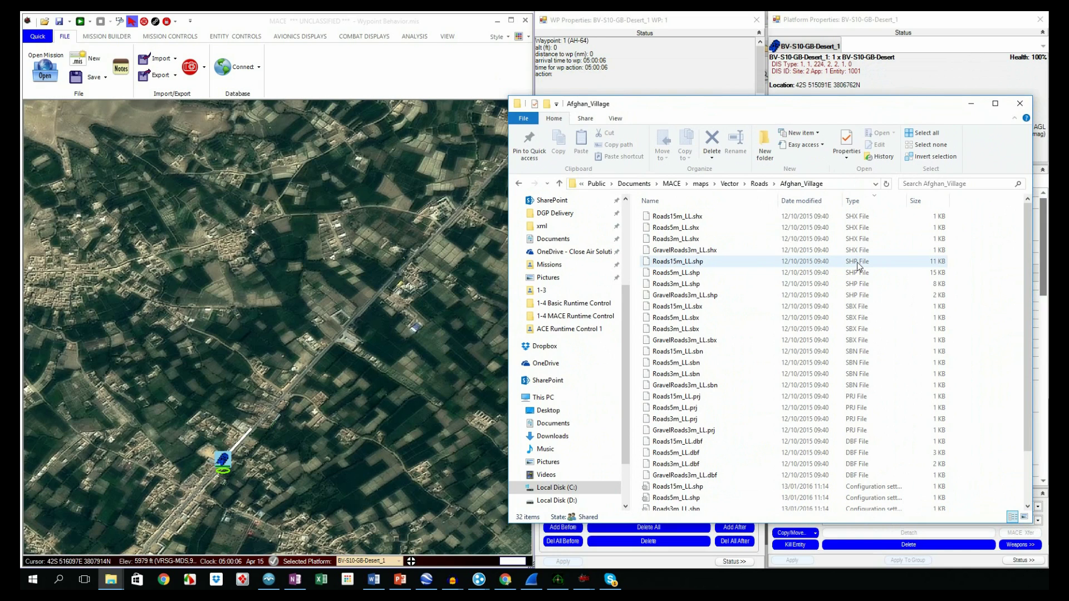
left_click(679, 263)
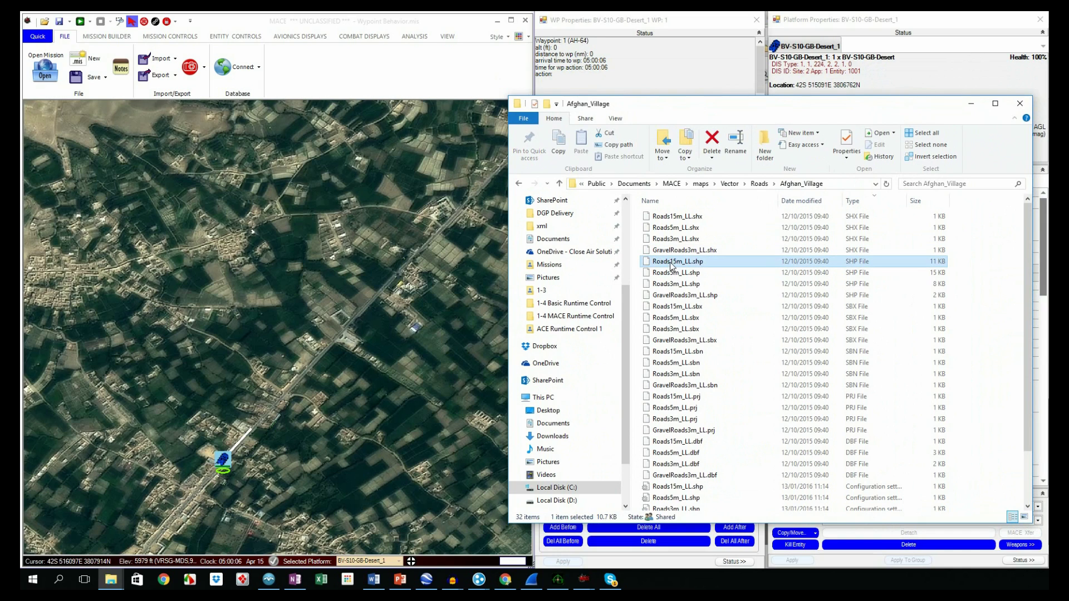
left_click_drag(679, 264, 351, 315)
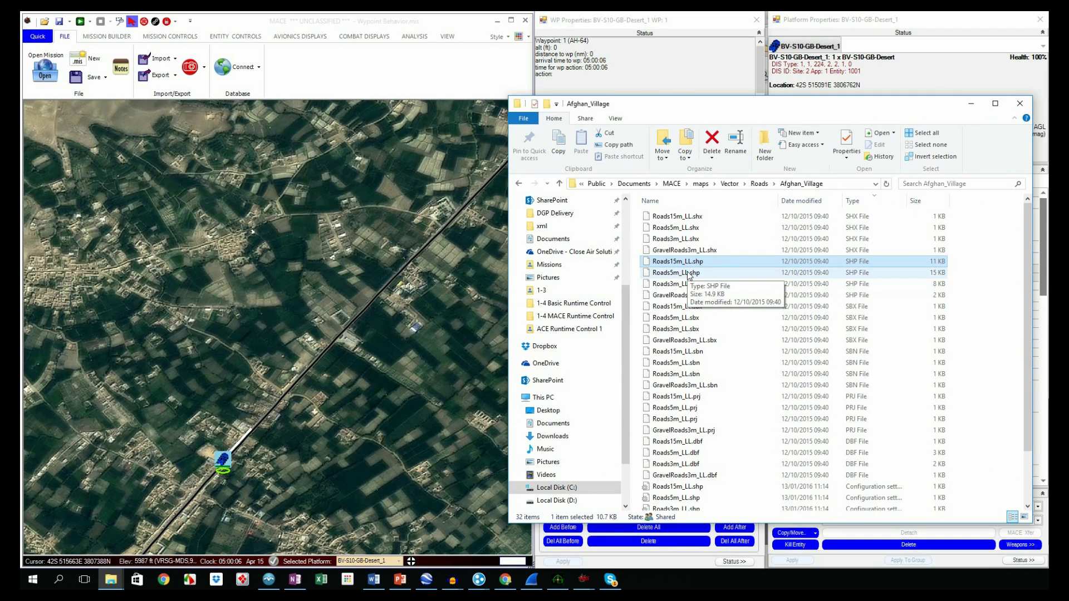
Import Roads5m_LL.shp from the Afghan_Village folder as a vector layer.
left_click(165, 64)
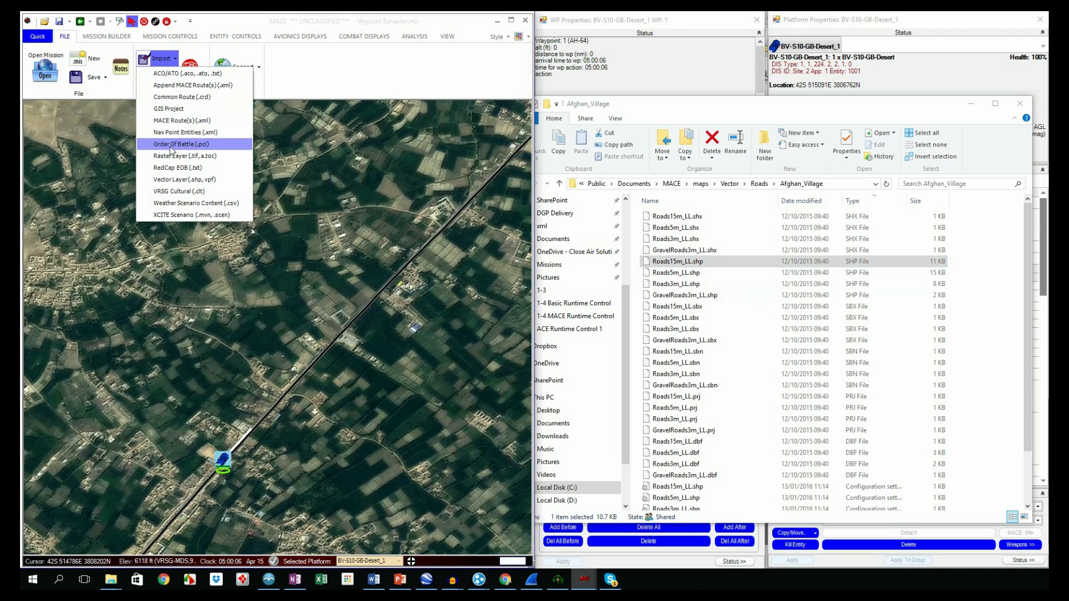
left_click(185, 180)
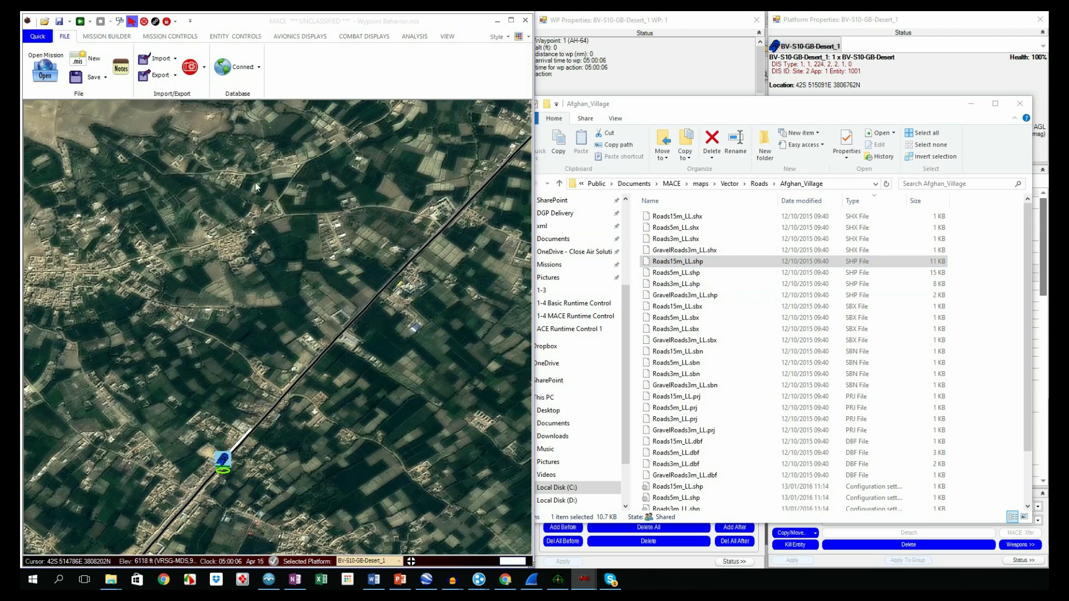
double_click(220, 121)
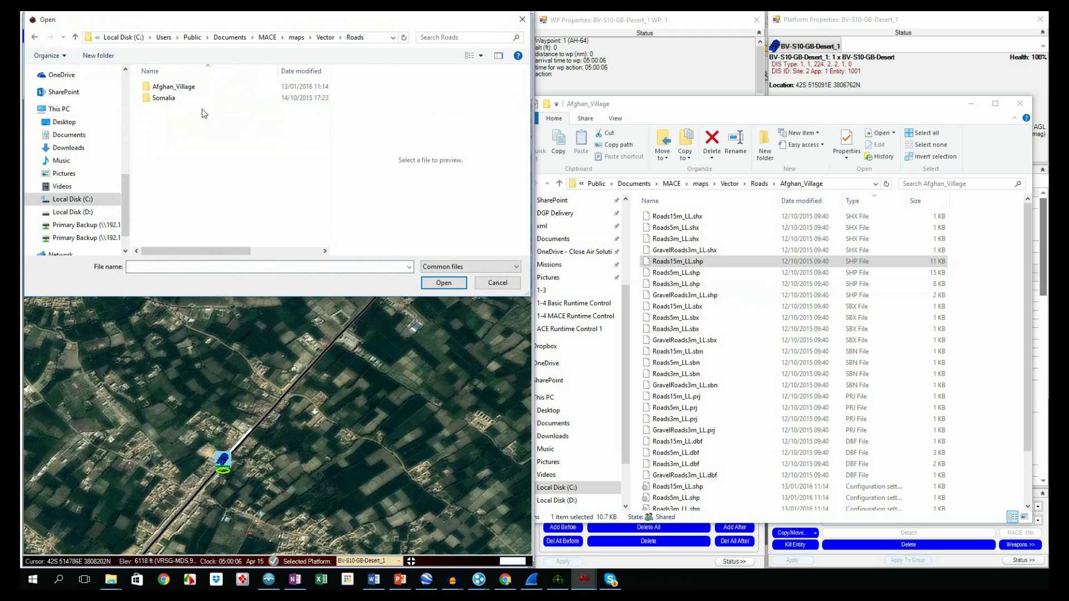
double_click(195, 86)
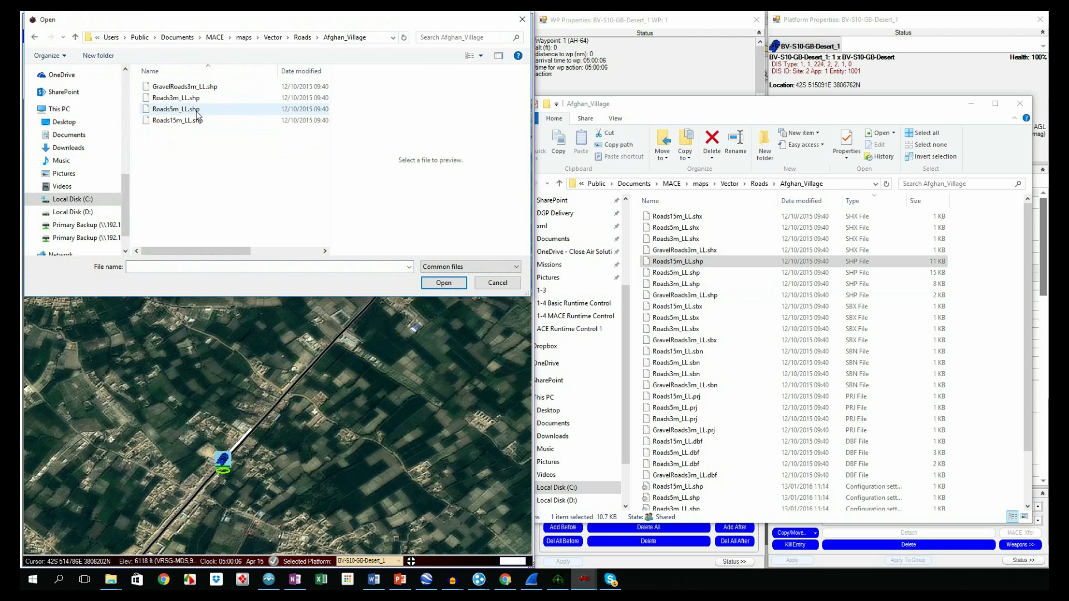
left_click(196, 110)
left_click(442, 283)
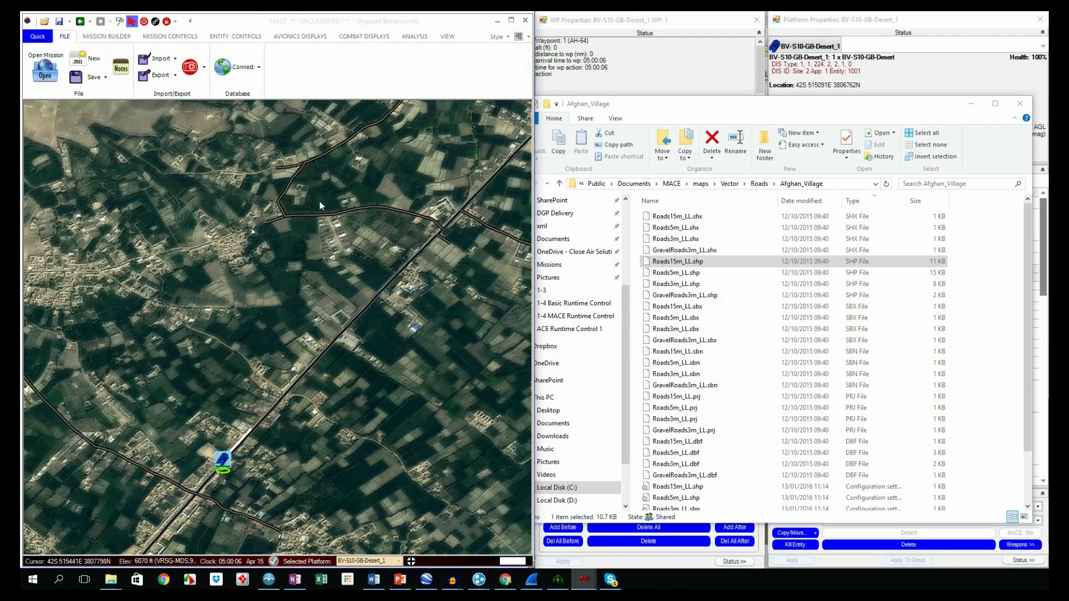
left_click(672, 240)
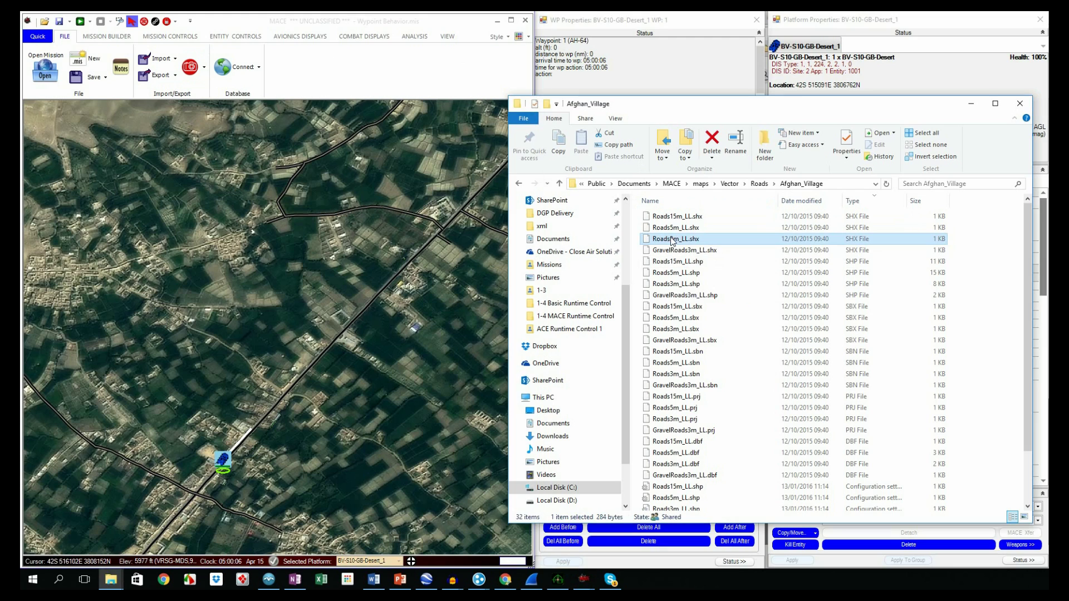
double_click(678, 285)
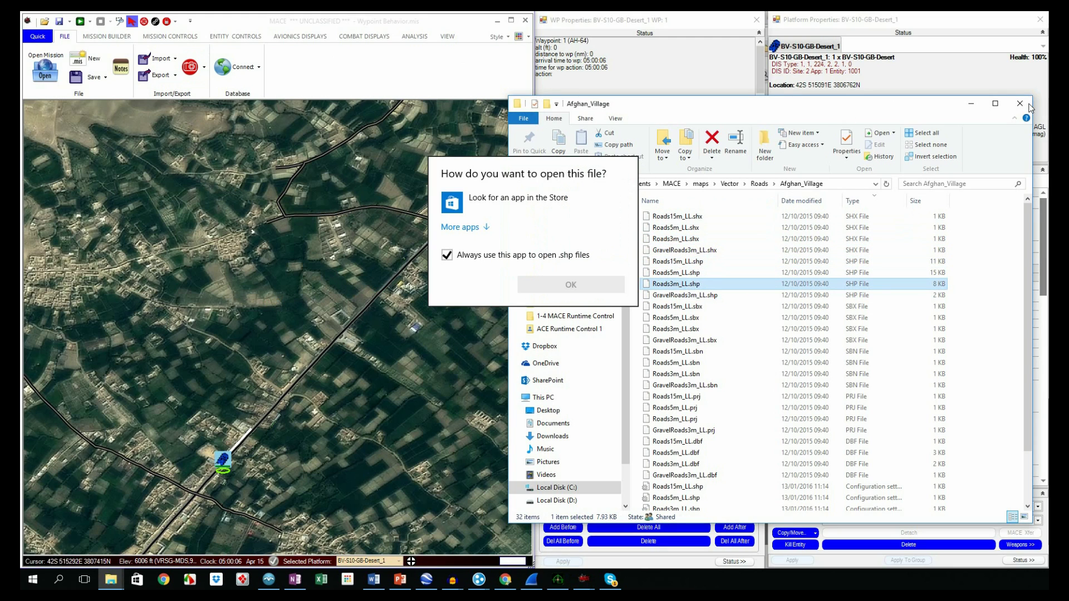
left_click(567, 285)
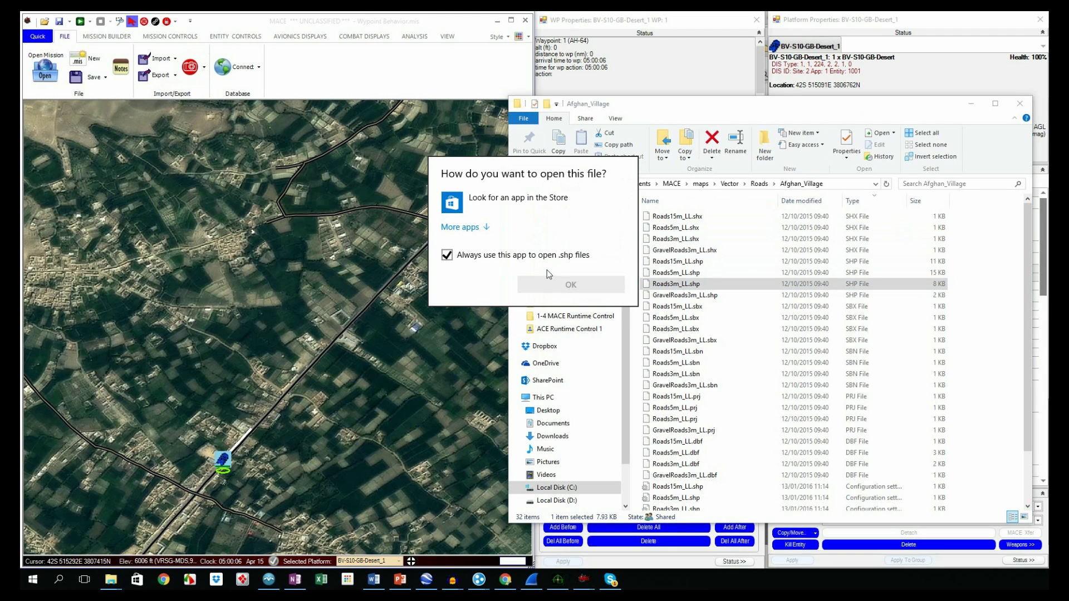
key("Escape")
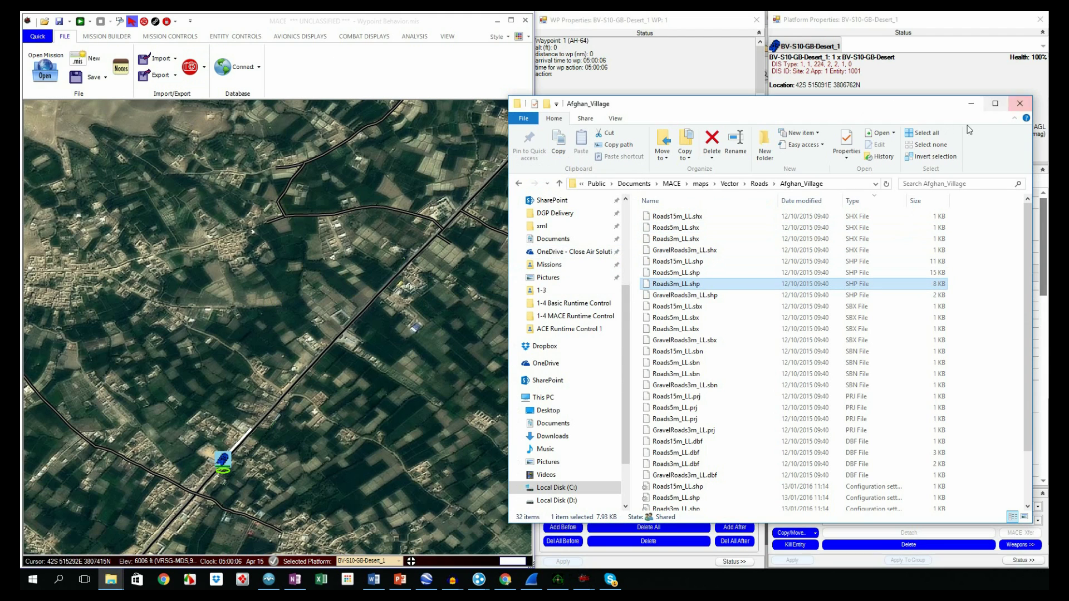
Close the Afghan_Village folder window and attach BV-S10-GB-Desert_1 to the main diagonal road using the Attach formation.
left_click(1020, 103)
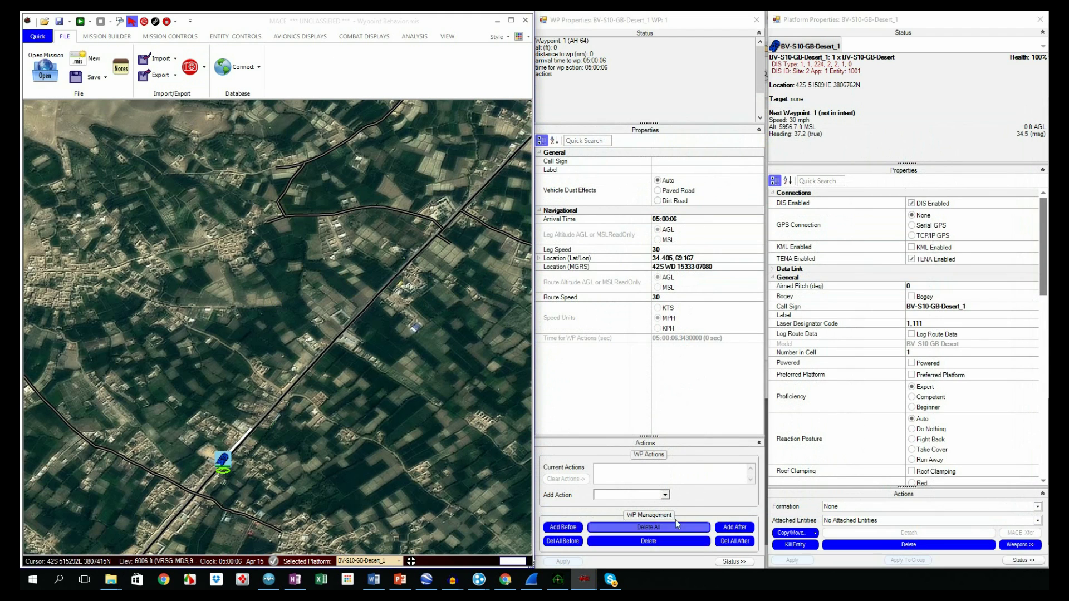
left_click(1036, 507)
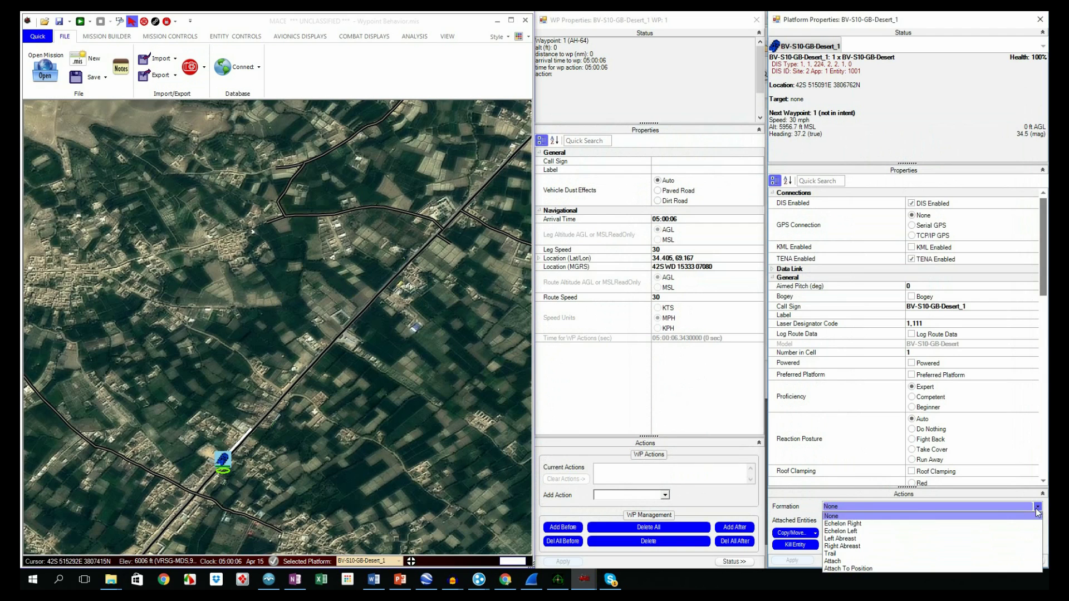
left_click(980, 561)
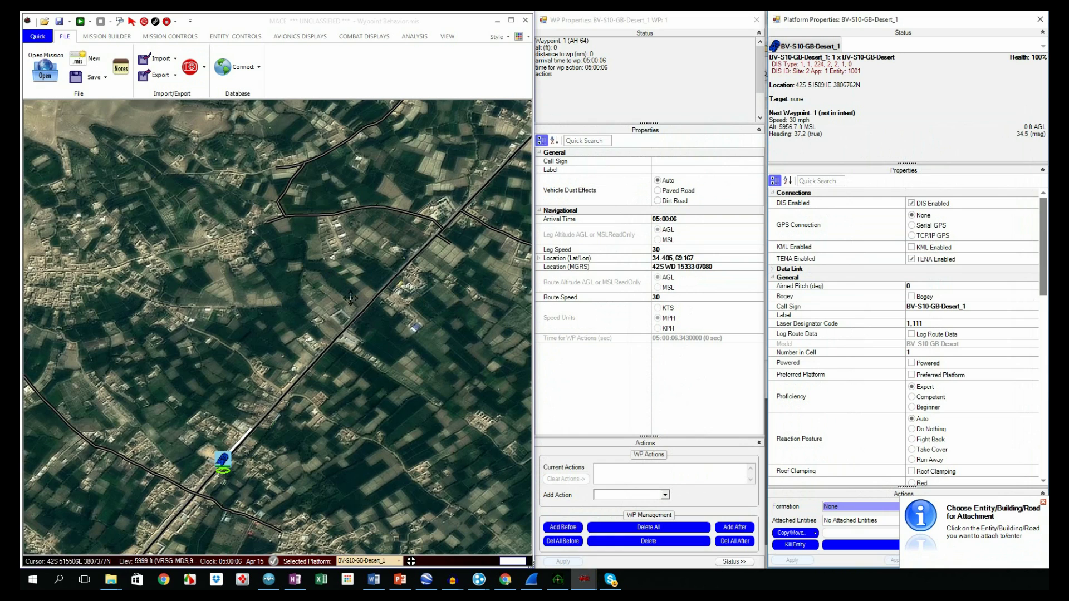
left_click(283, 394)
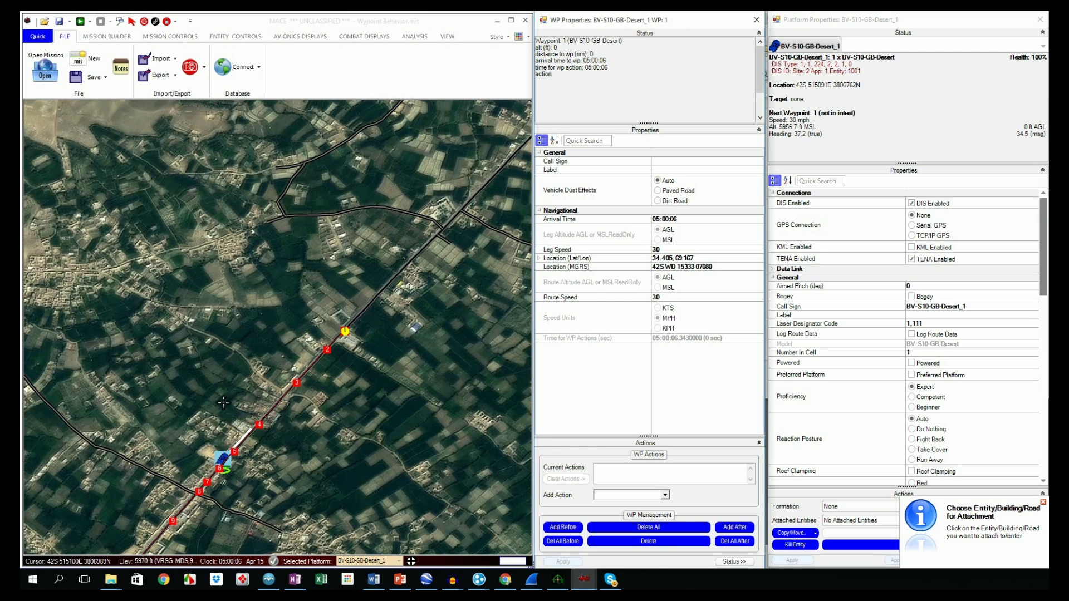
Delete all of the vehicle's waypoints after waypoint 8 at the road junction.
left_click_drag(273, 482, 377, 387)
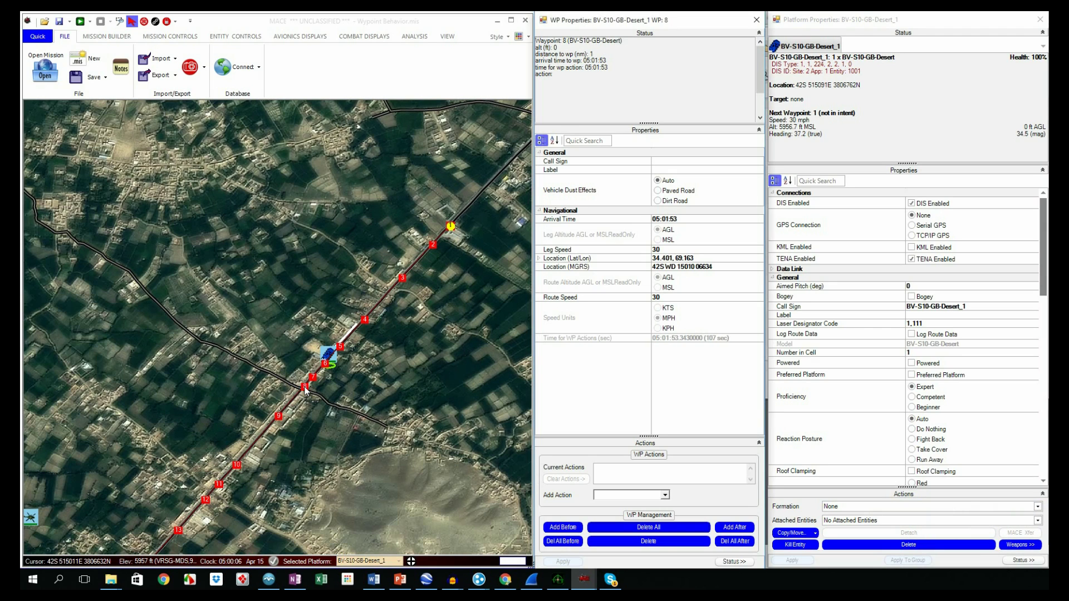
left_click(304, 387)
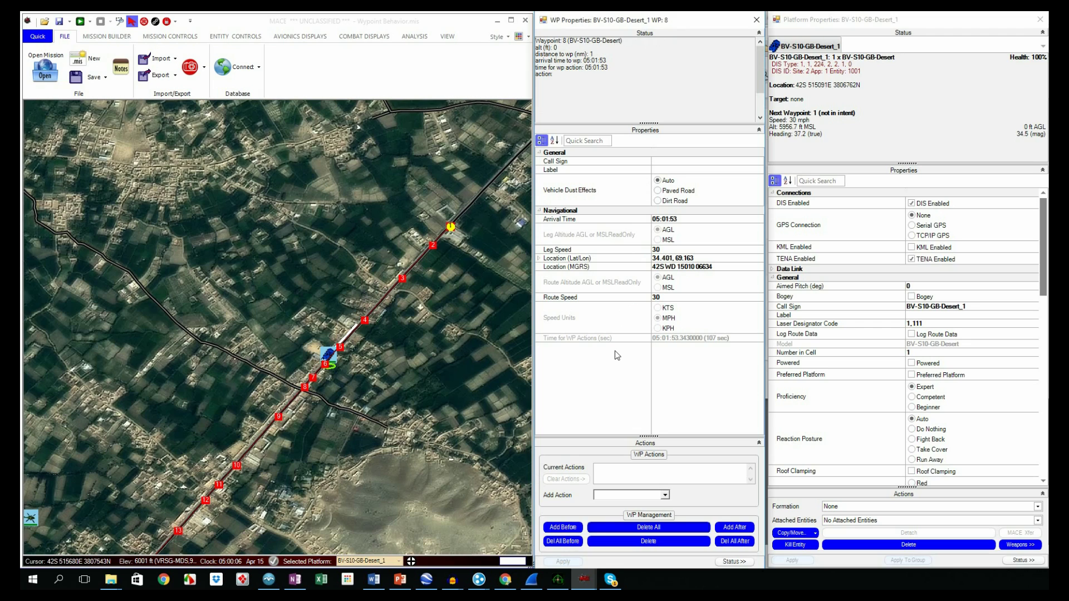
left_click(736, 543)
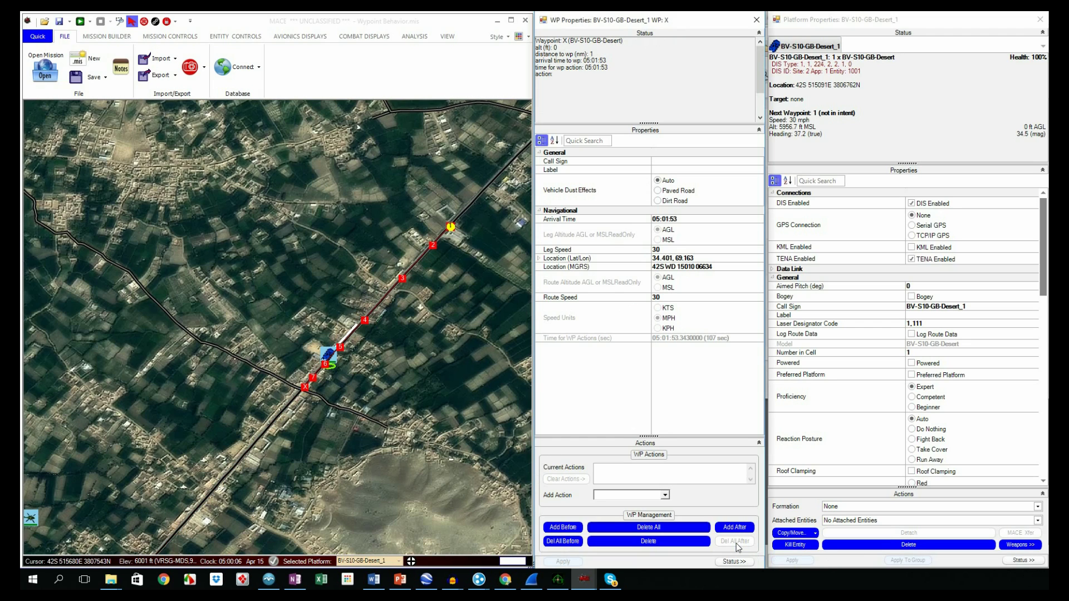
Attach the vehicle to the side road running northwest from the junction, extending its route along that road.
left_click(886, 509)
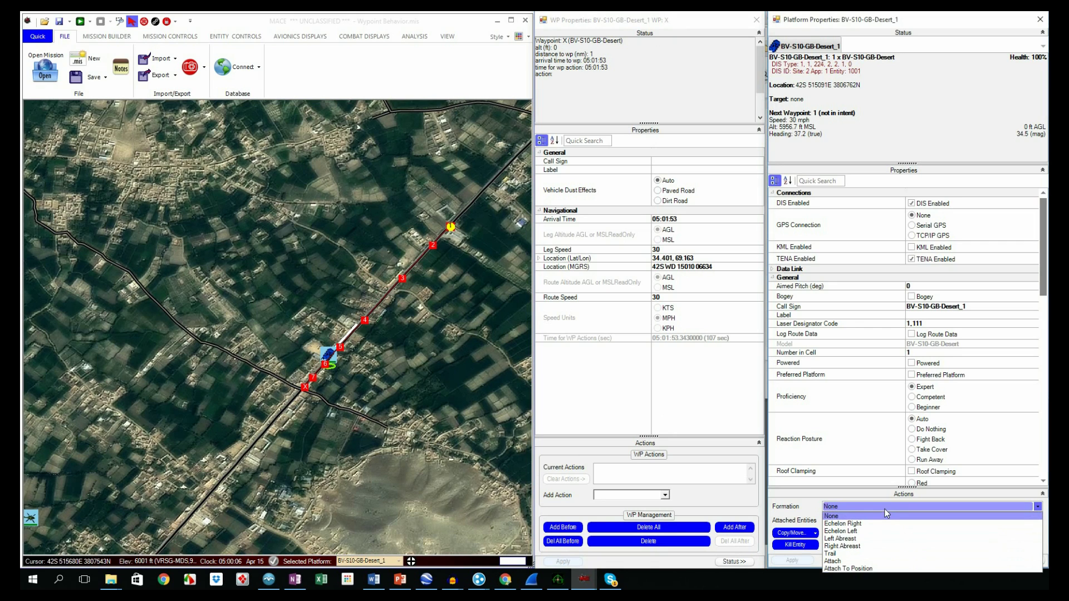
left_click(879, 561)
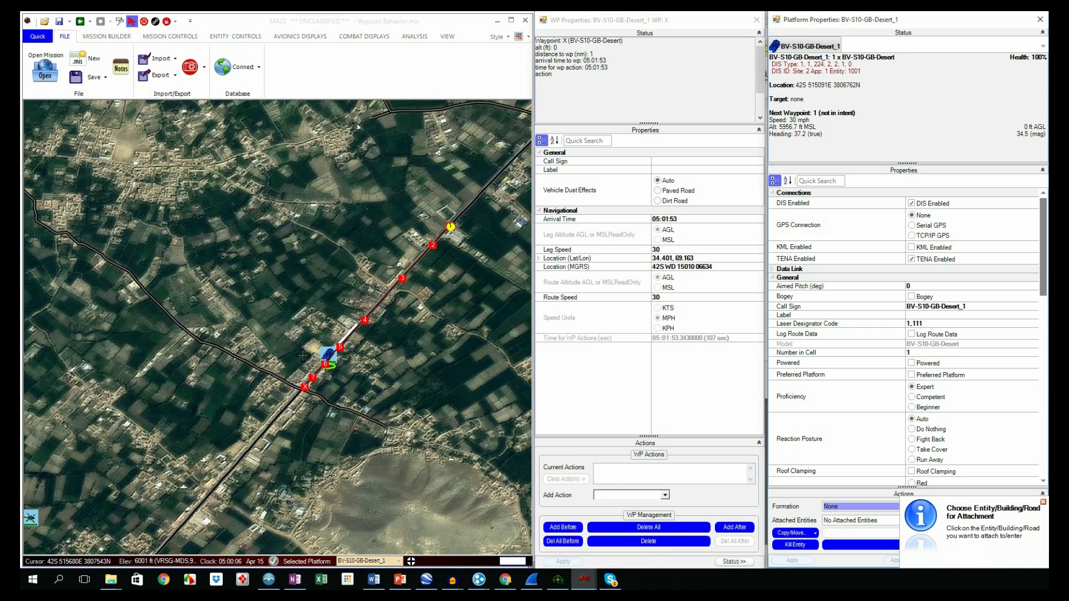
left_click(252, 365)
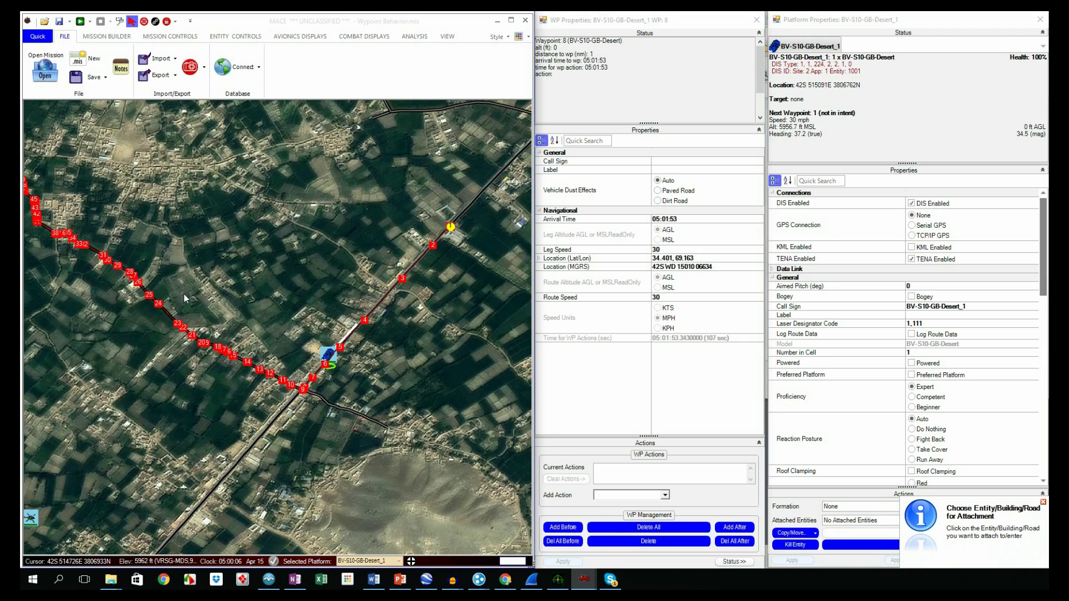
Delete all waypoints after waypoint 24 on the side road, and select waypoint 5 next to the vehicle.
left_click(161, 307)
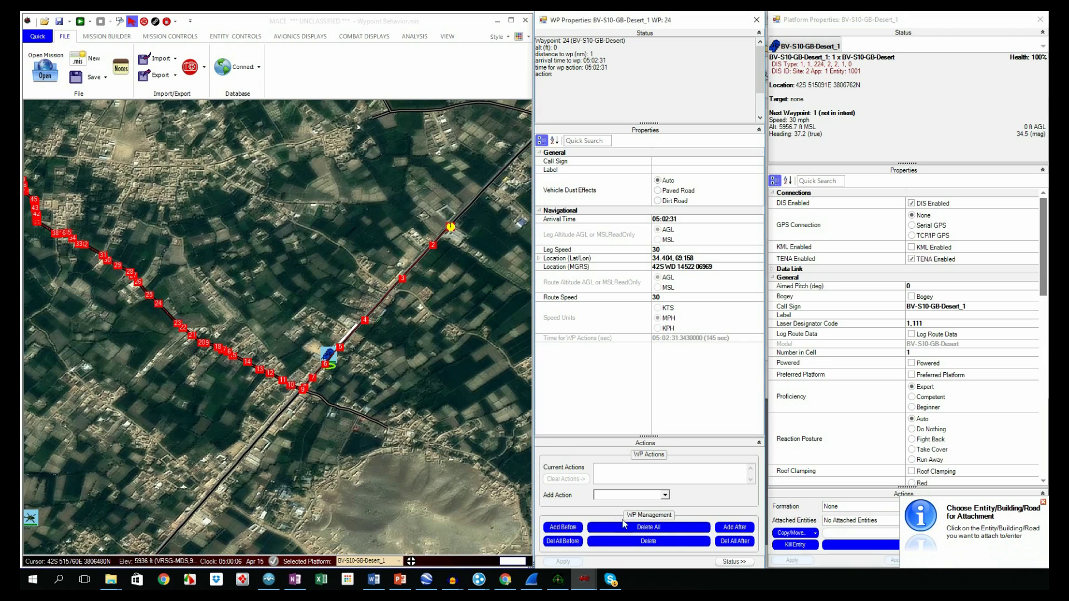
left_click(731, 543)
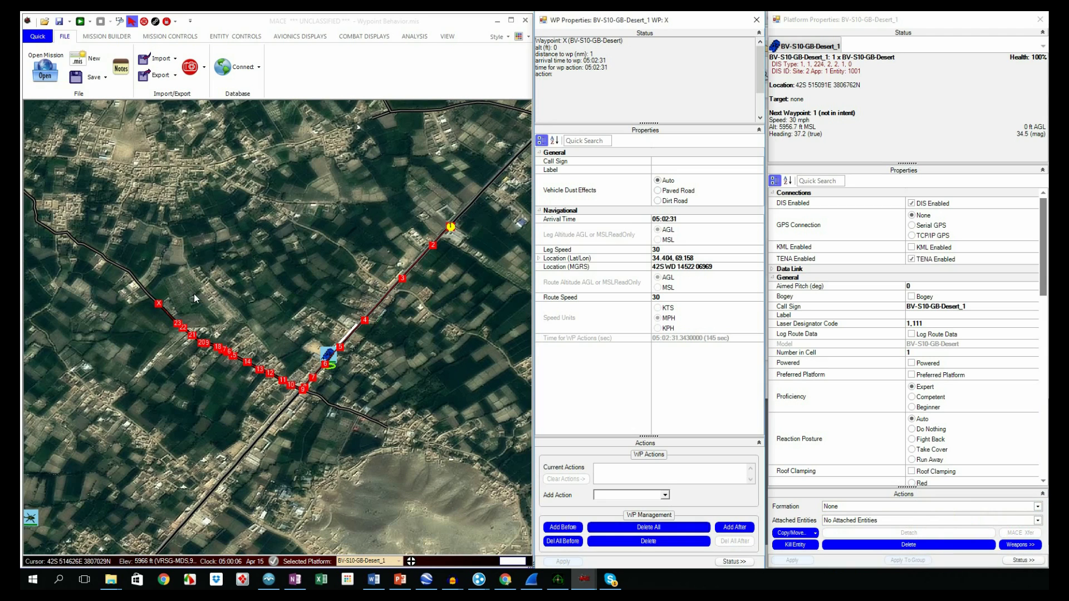
left_click(339, 349)
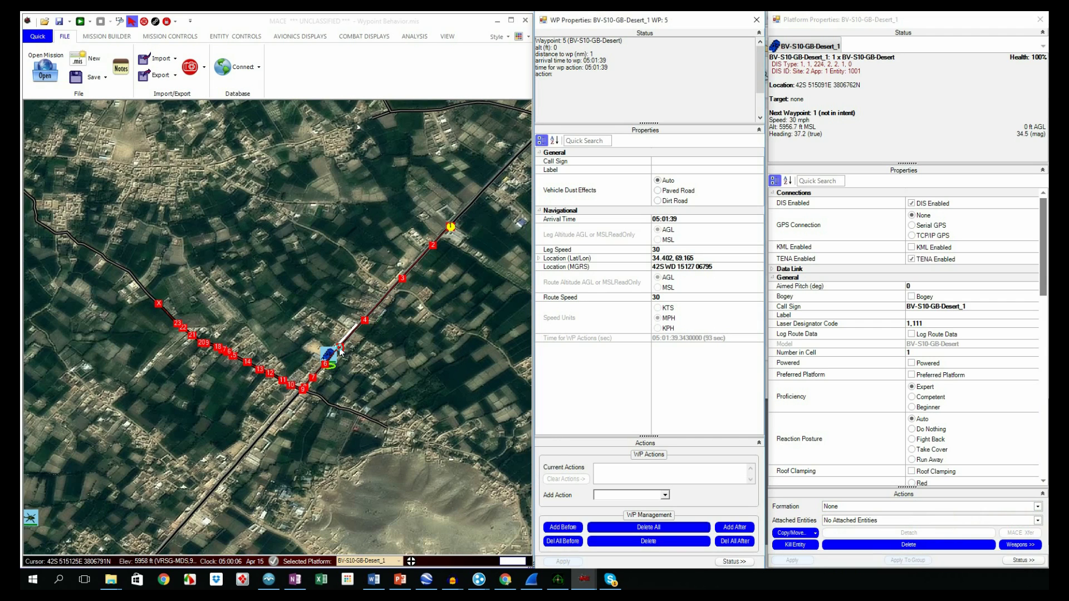
Delete all waypoints before waypoint 5 and move the vehicle northeast along the road, ahead of the route's remaining first waypoint.
left_click(558, 543)
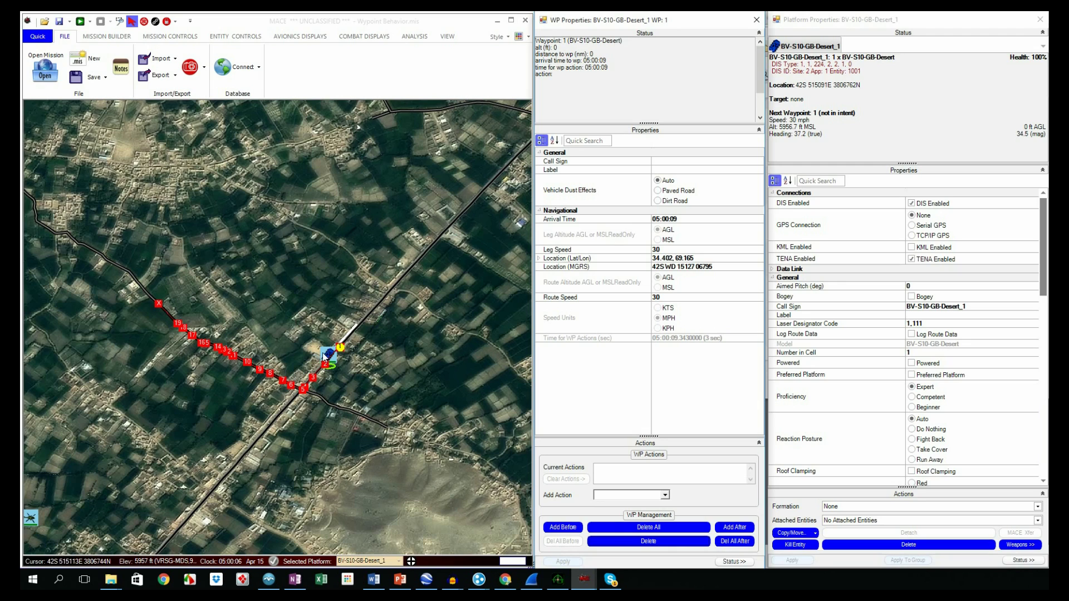
left_click_drag(328, 354, 351, 333)
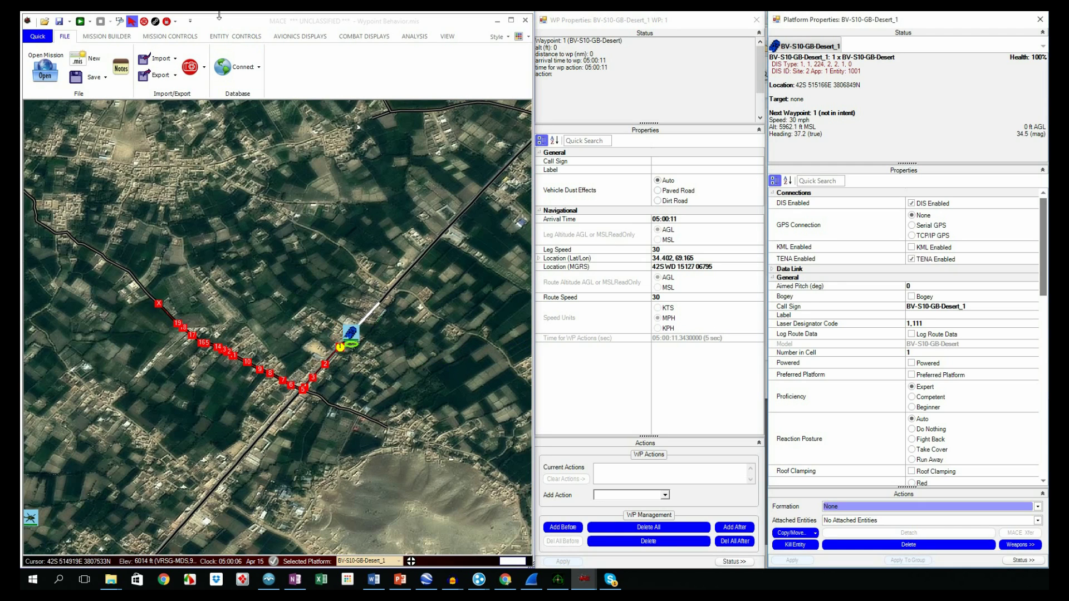
Advance BV-S10-GB-Desert_1's next waypoint to waypoint 2 and set the vehicle to follow its route.
left_click(236, 38)
left_click(262, 55)
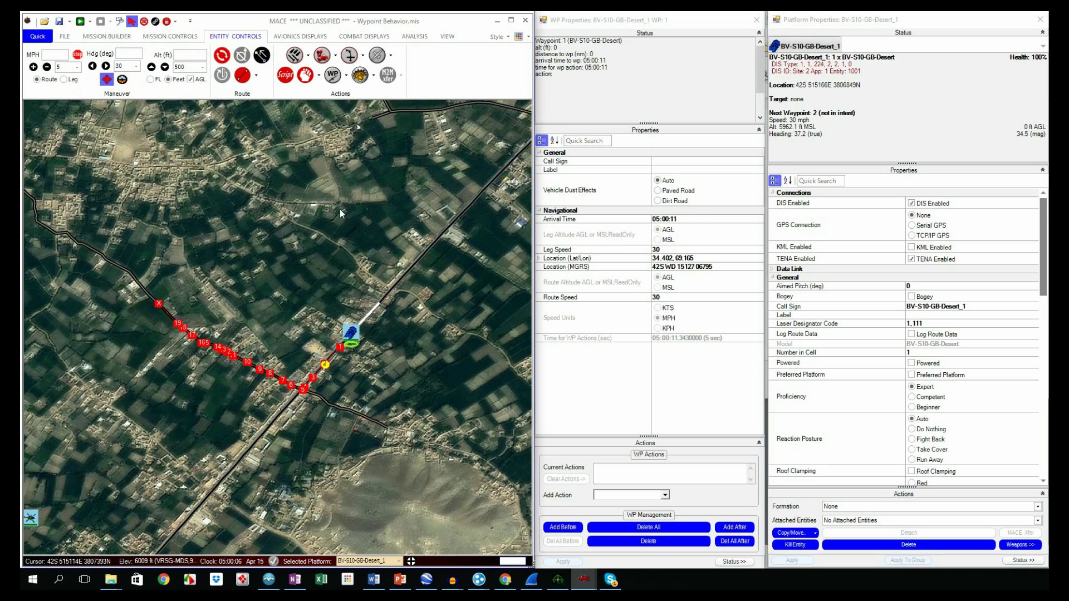
left_click(244, 76)
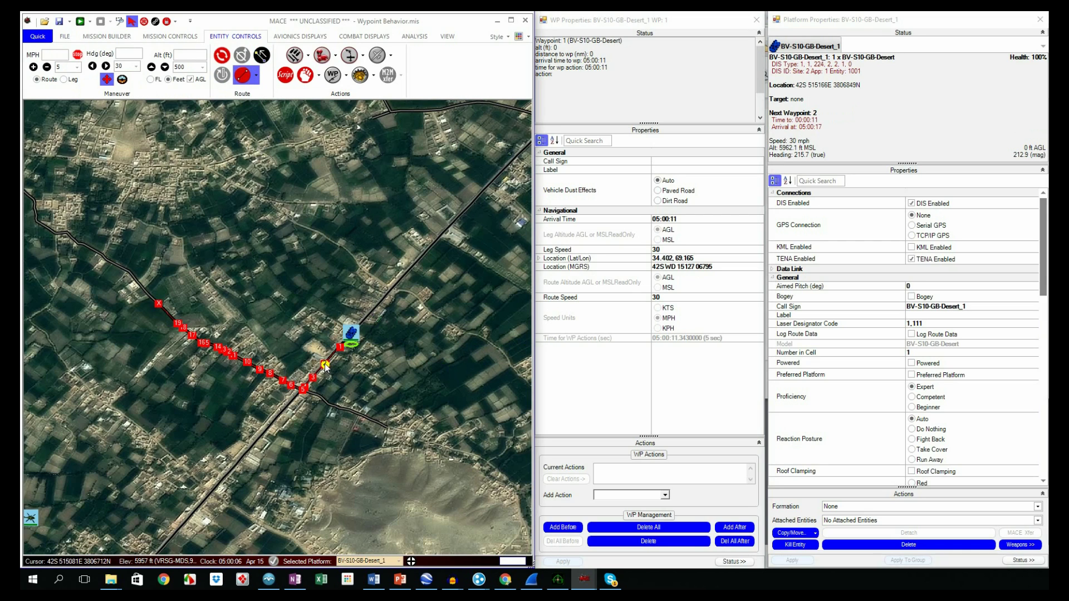
Add a new waypoint after waypoint 5 at the road junction, placing it just north of the side road.
left_click(120, 21)
left_click_drag(244, 339, 368, 448)
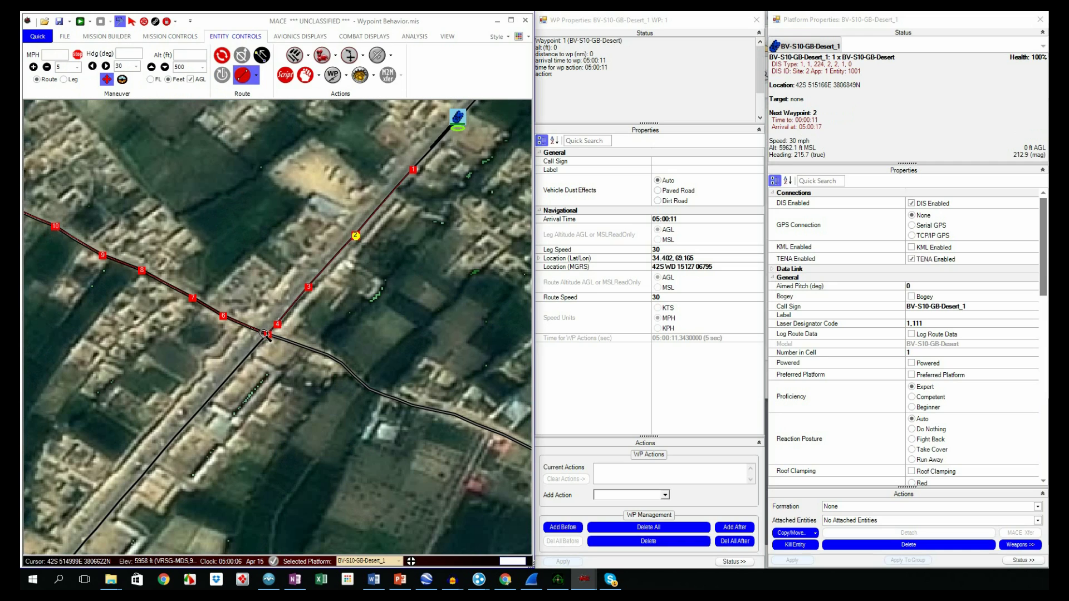
left_click(268, 334)
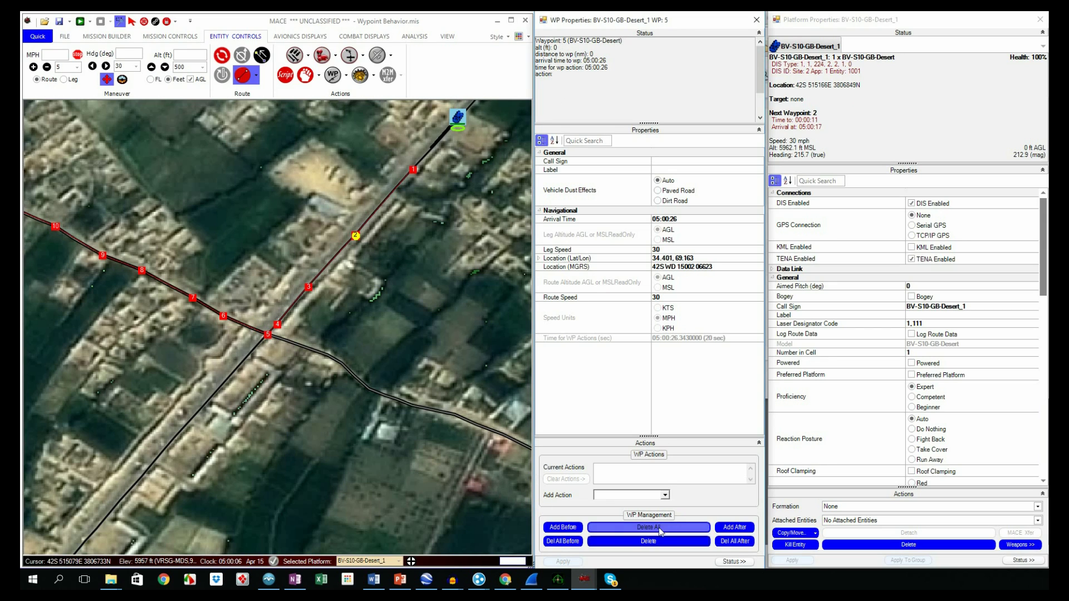
left_click(734, 528)
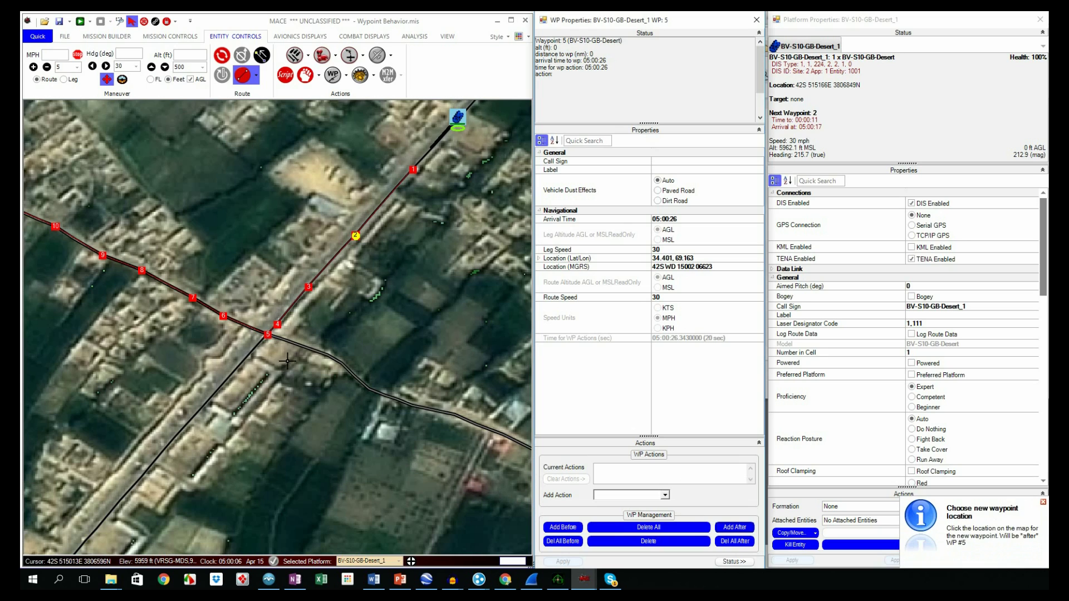
left_click(254, 317)
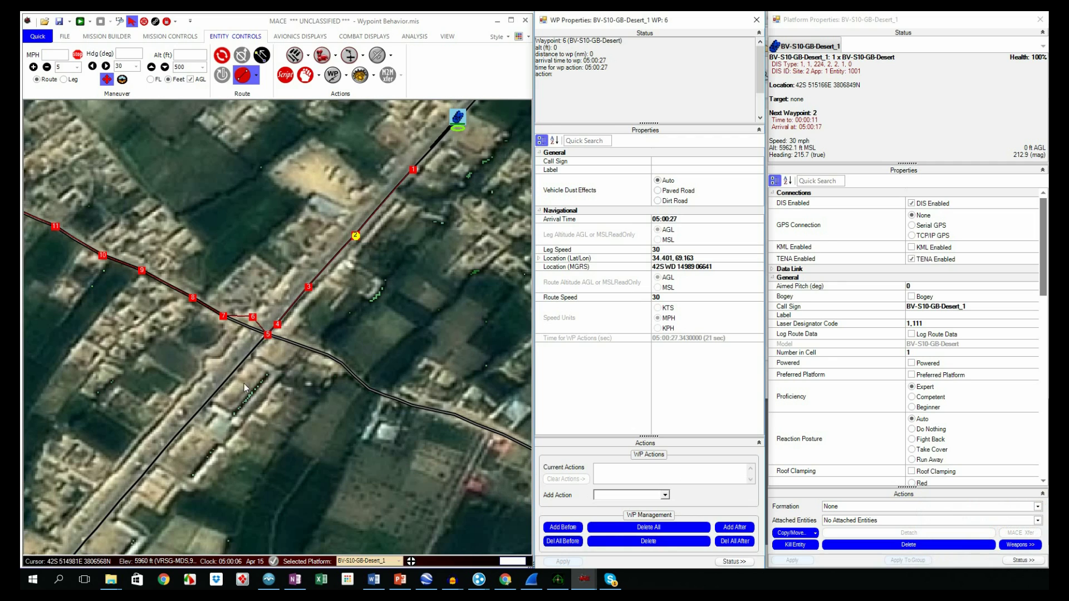
Insert a new waypoint before waypoint 3, placing it northwest of the main road between waypoints 2 and 3.
left_click(310, 288)
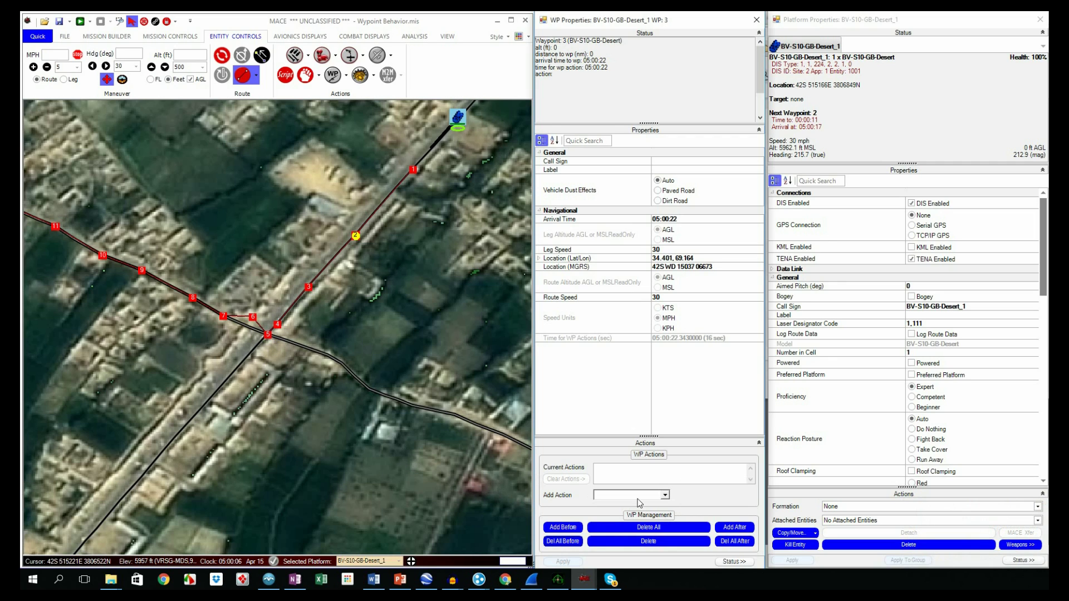
left_click(563, 527)
left_click(319, 255)
right_click(345, 305)
left_click(391, 279)
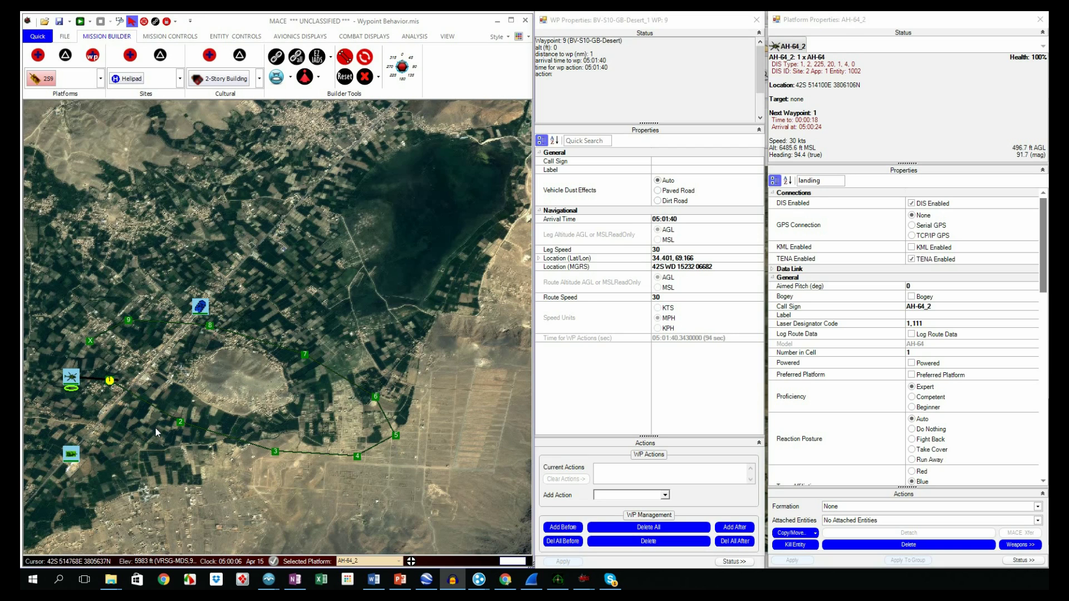
Run the mission, and open the MACE Script Editor for a brief look before closing it.
left_click(80, 22)
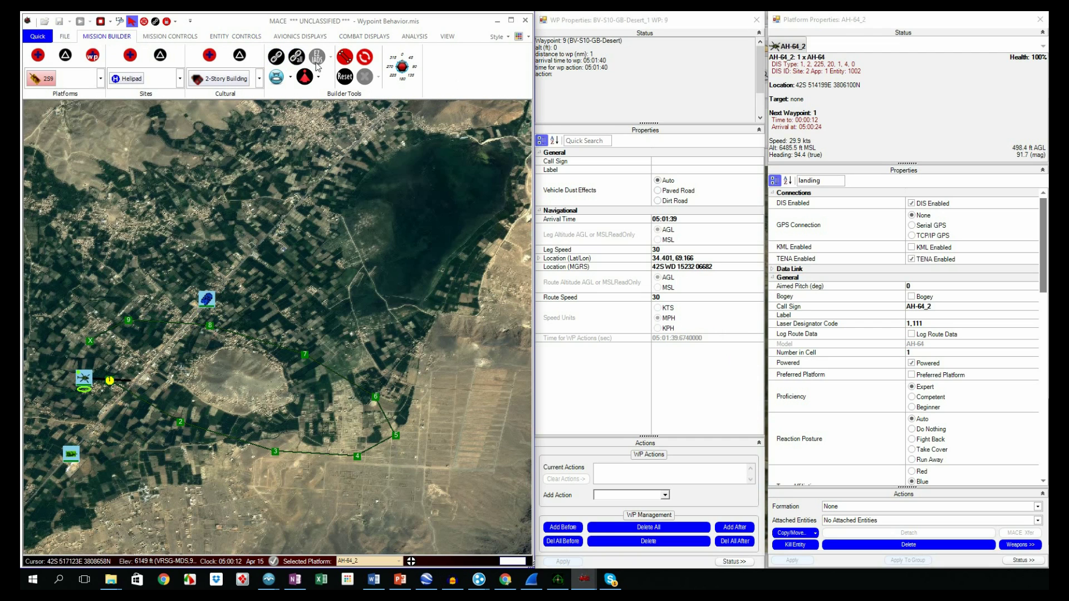
left_click(233, 37)
left_click(285, 75)
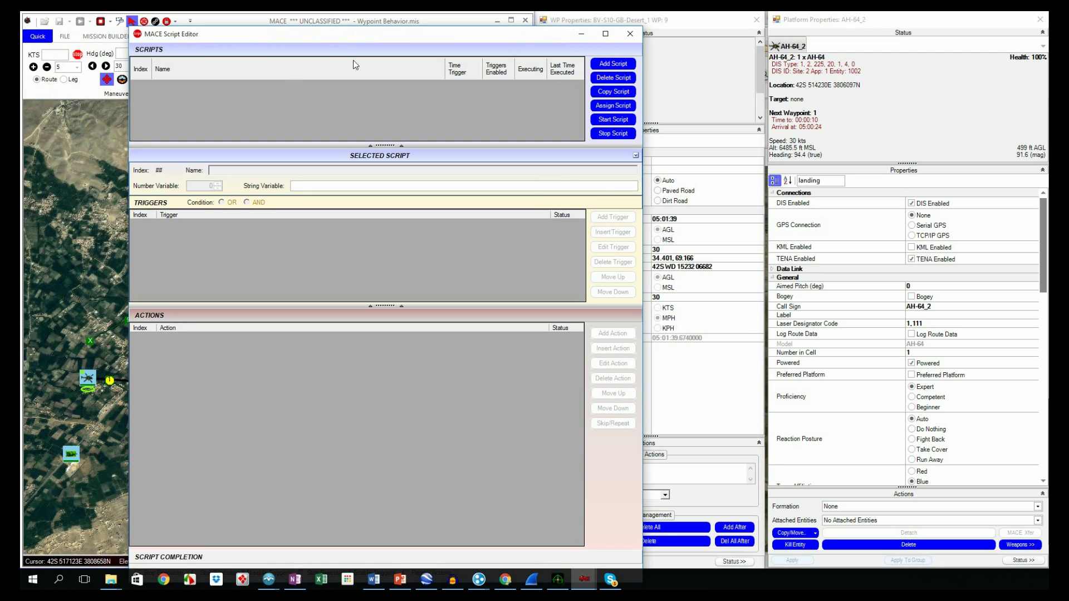
left_click(630, 35)
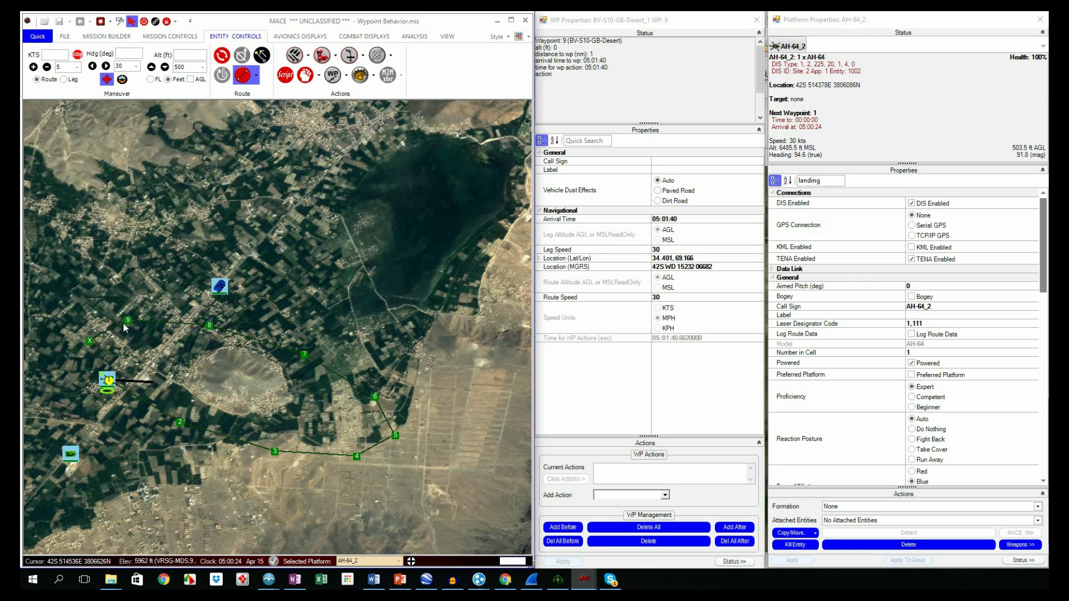
Add the Stop, Reverse and DEAD actions to BV-S10-GB-Desert_1's waypoint 9, and clear them from its current actions.
left_click(665, 495)
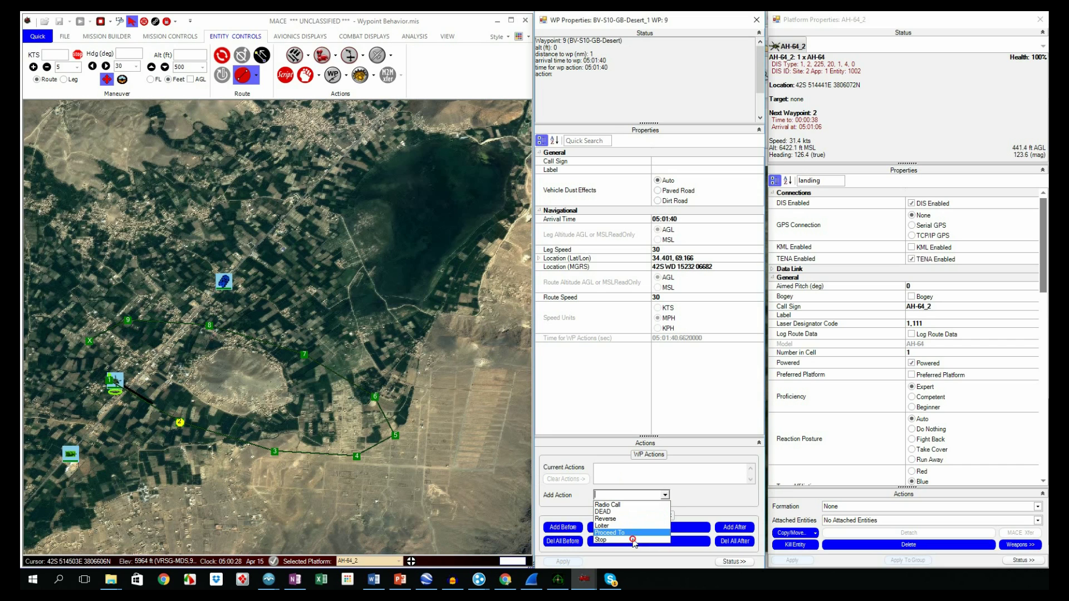
left_click(633, 540)
left_click(665, 495)
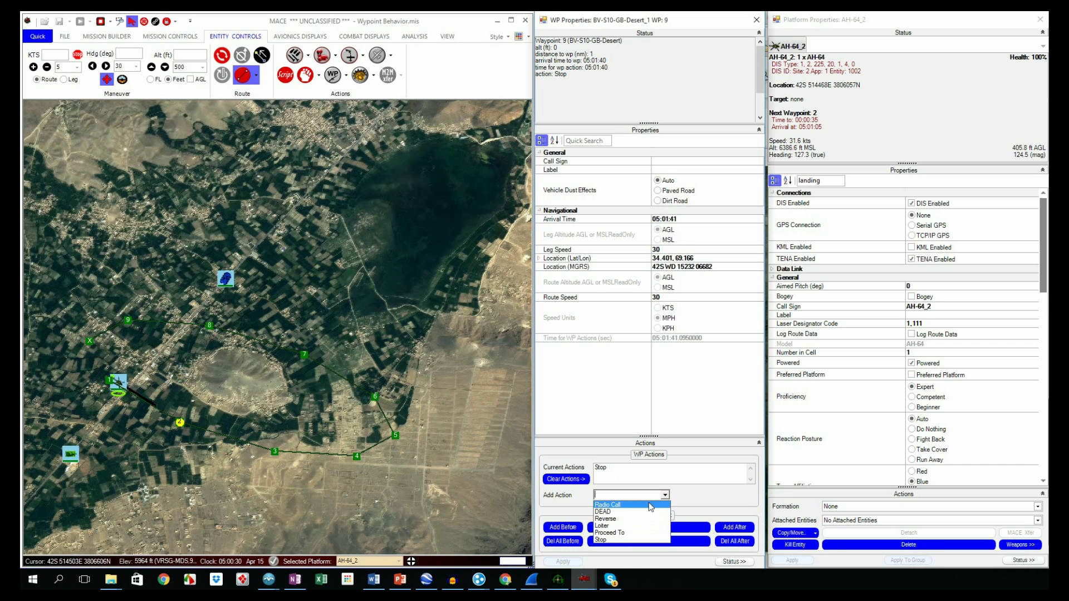
left_click(666, 510)
left_click(665, 496)
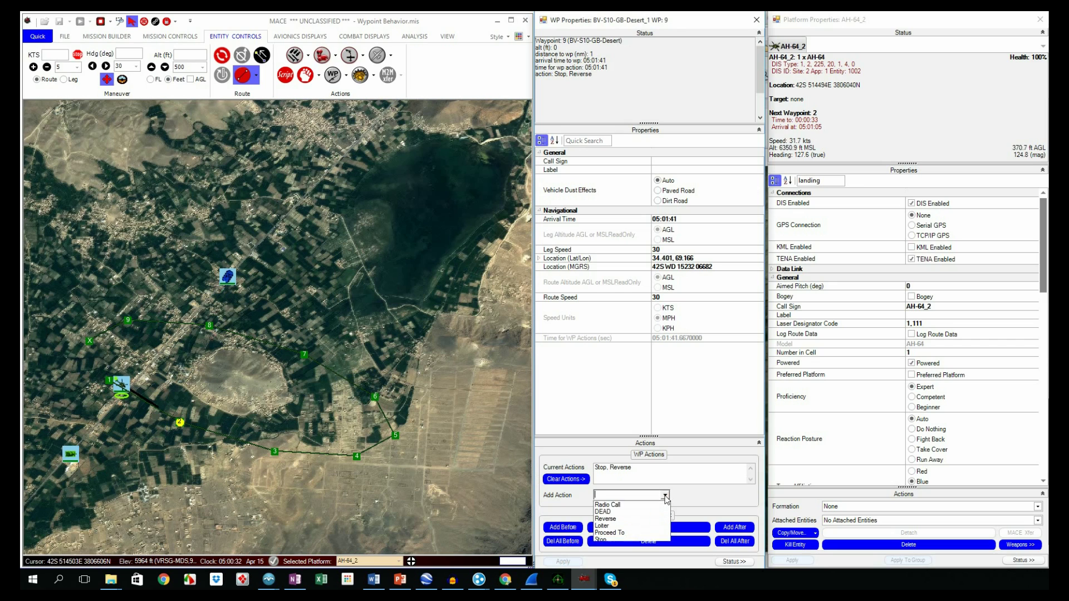
left_click(651, 512)
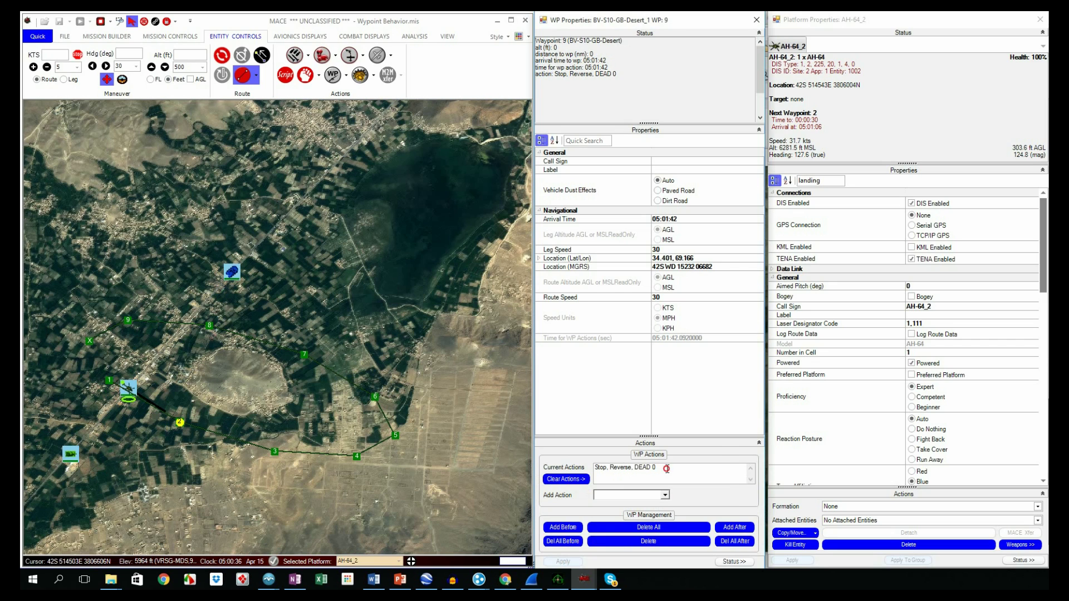
left_click_drag(665, 468, 586, 466)
key("Delete")
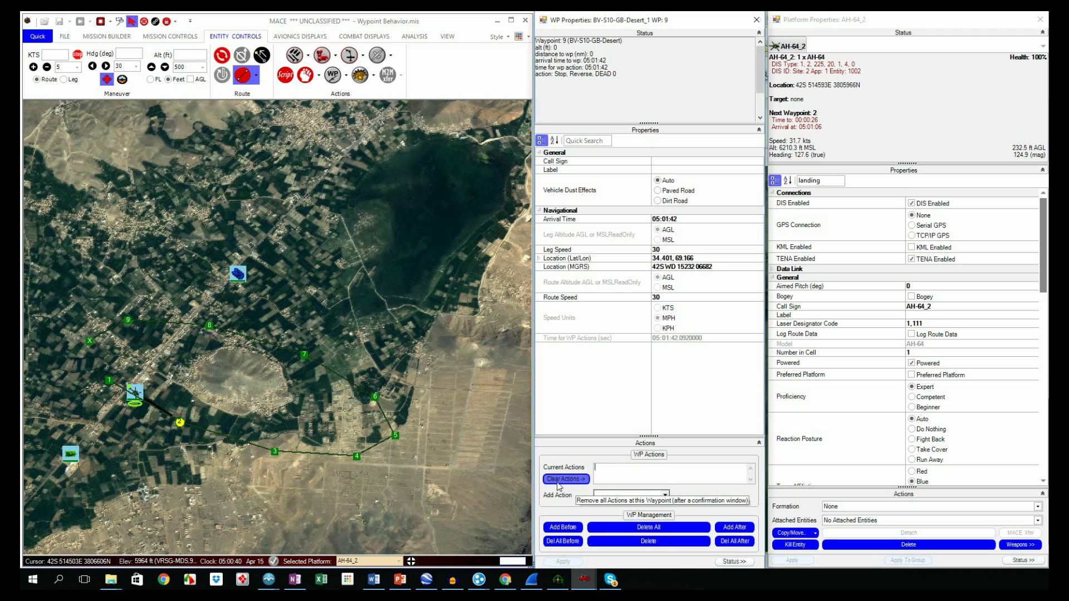
Add a Stop action to AH-64_2's waypoint 3 and move the helicopter just short of that waypoint.
left_click(275, 452)
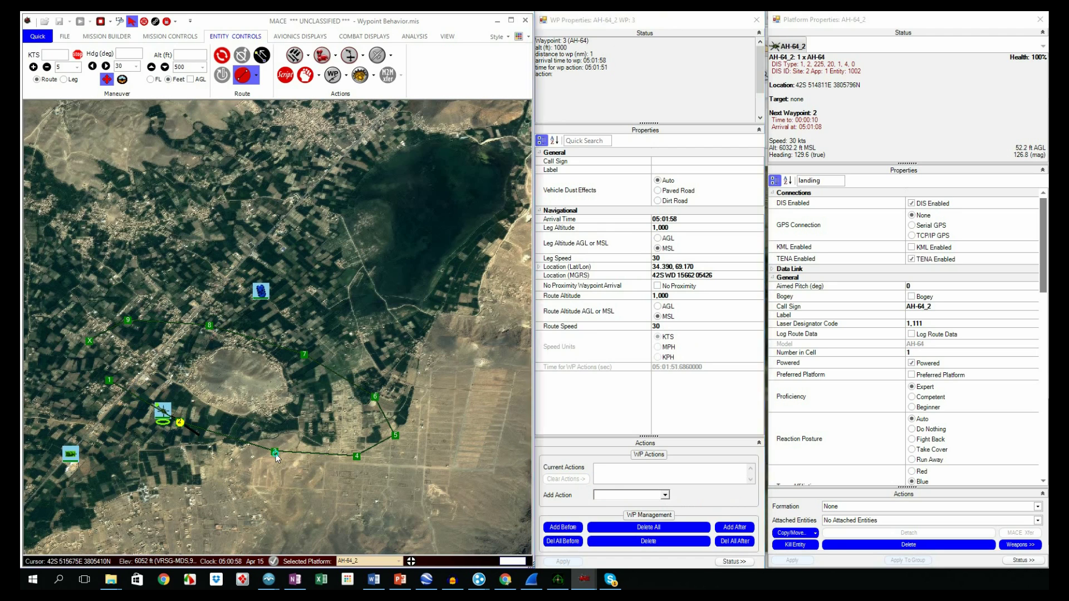
left_click(665, 495)
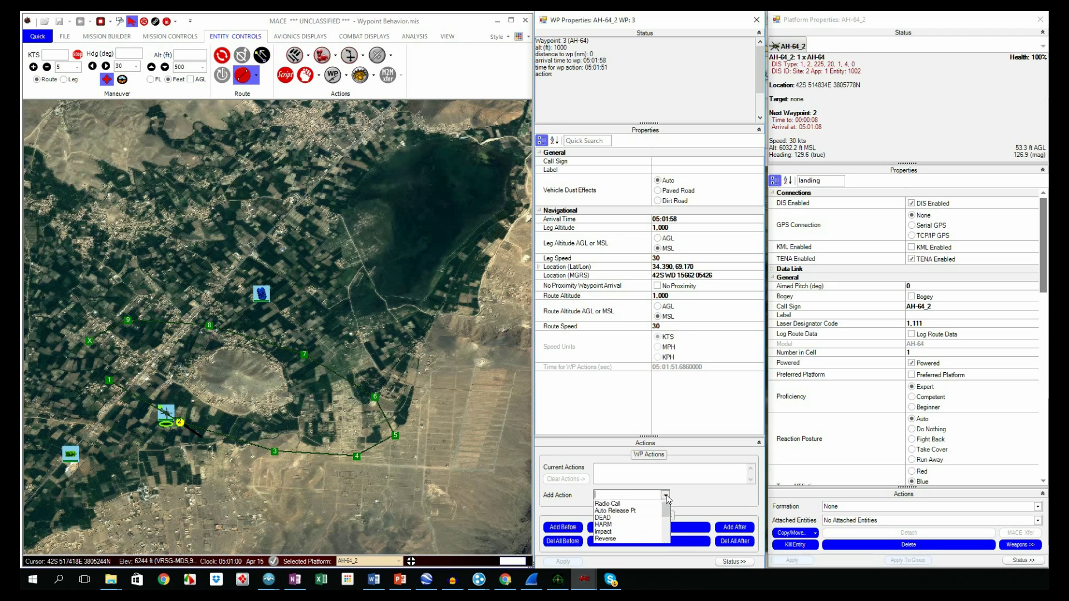
scroll(629, 534, "down", 5)
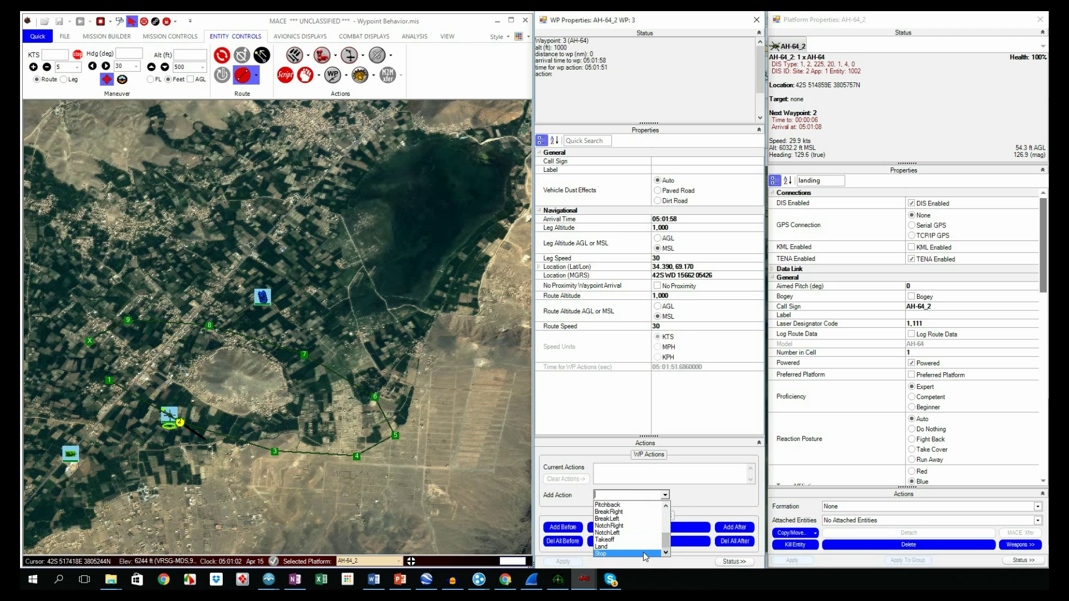
left_click(643, 553)
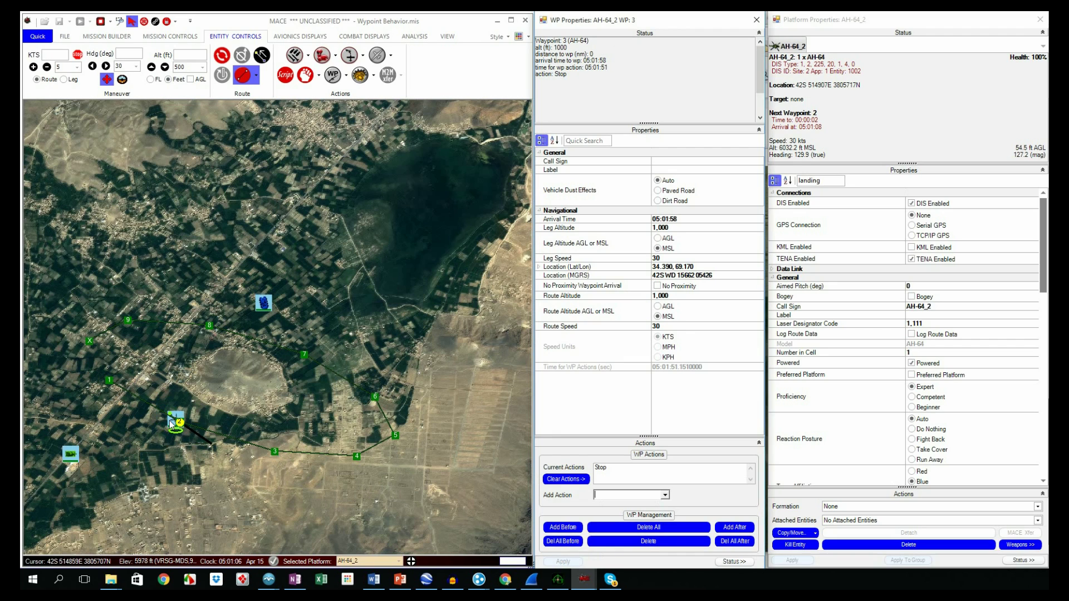
left_click_drag(171, 424, 265, 453)
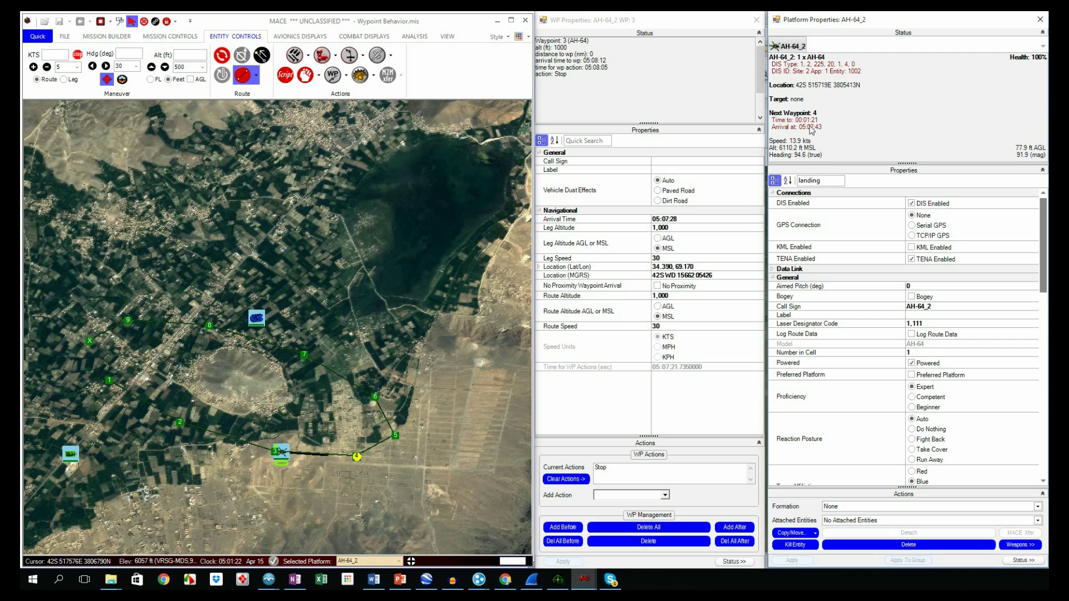
Add a Land action to AH-64_2's waypoint 4.
left_click(356, 457)
left_click(665, 496)
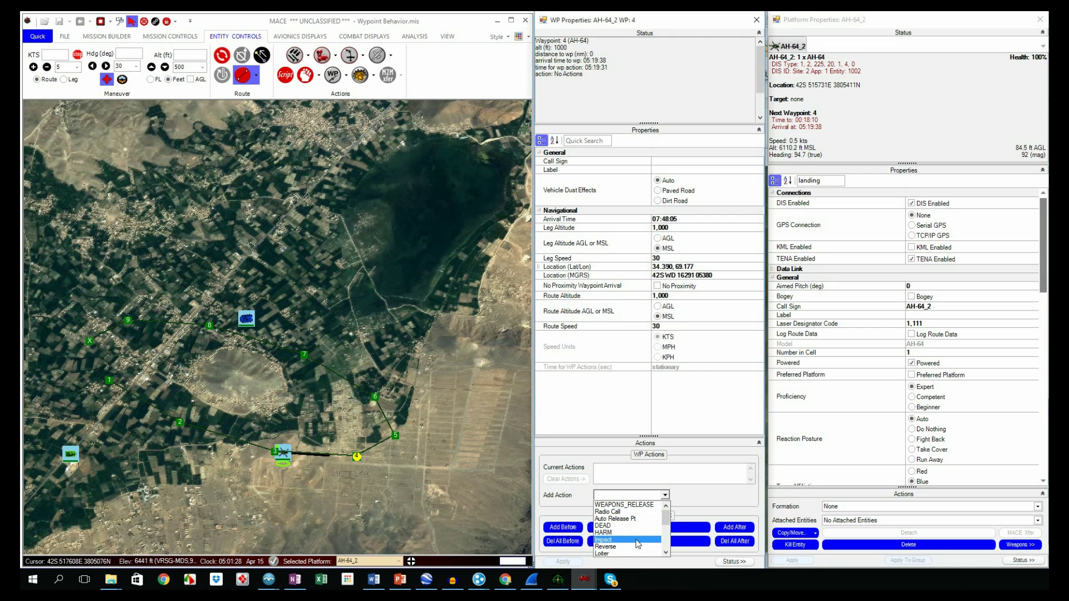
scroll(634, 540, "down", 5)
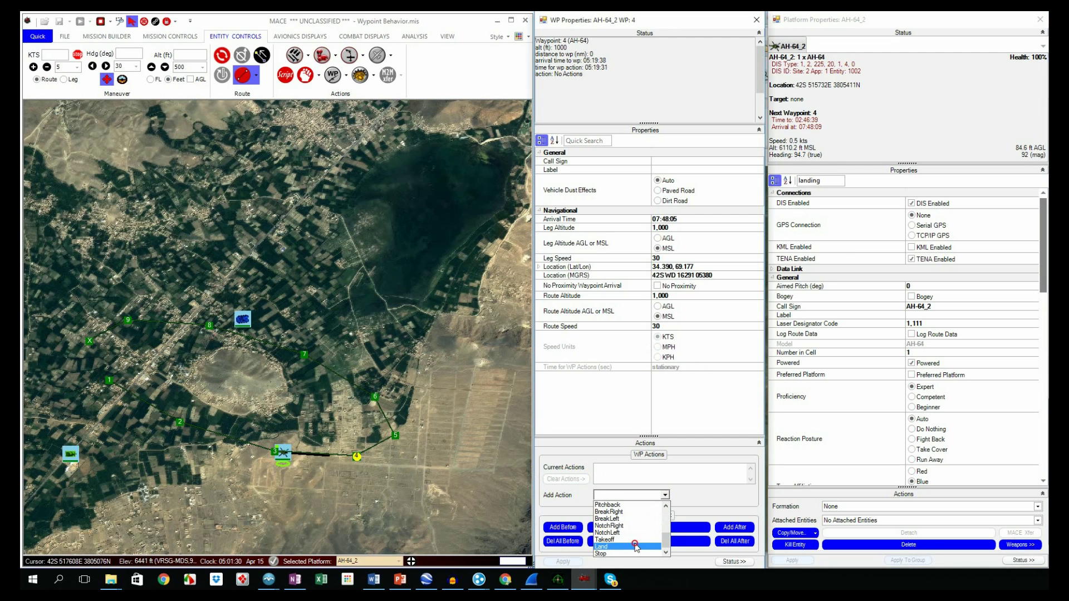
left_click(635, 546)
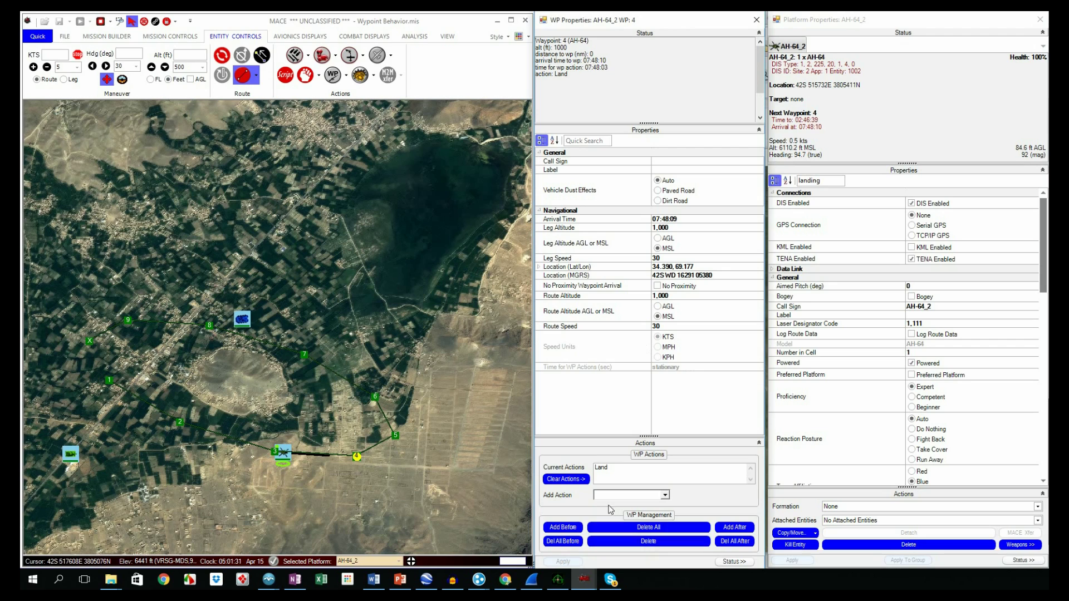
Set AH-64_2's route speed to 120 kts and move the helicopter just short of waypoint 4.
left_click(58, 54)
type("120")
key("Return")
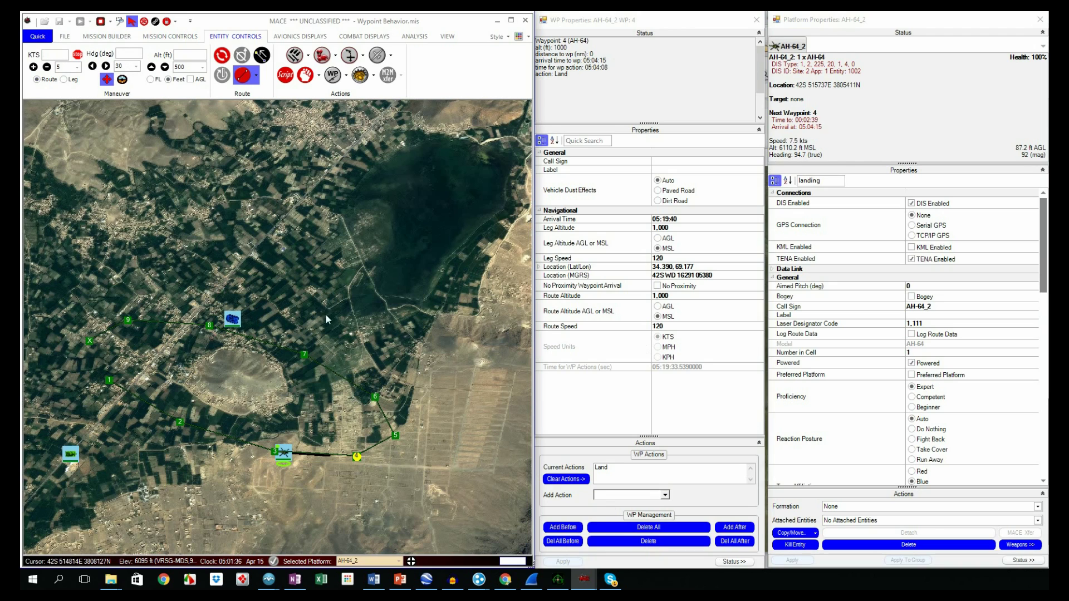
left_click_drag(291, 453, 342, 458)
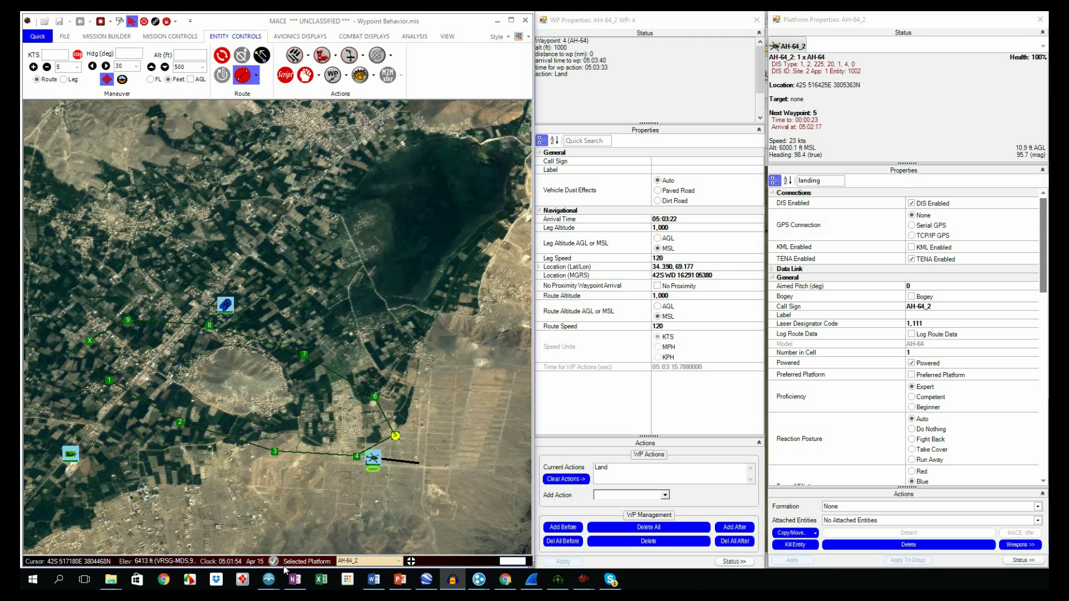
mouse_move(270, 579)
left_click(259, 540)
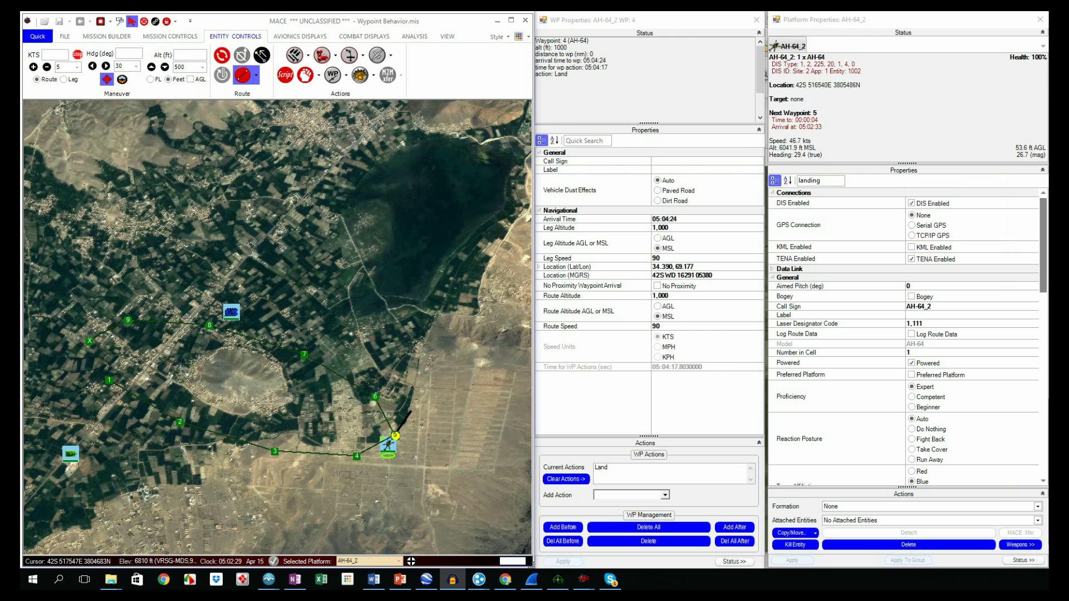
Add an RTB action to AH-64_2's waypoint 7 and move that waypoint northwest, north of the ground vehicle.
left_click(303, 354)
left_click(666, 494)
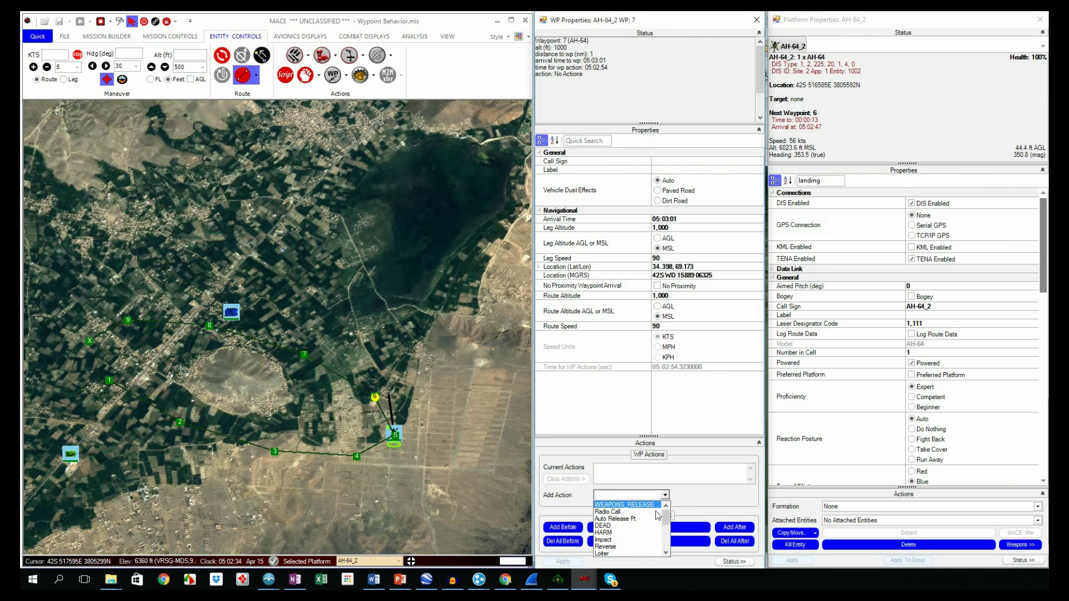
scroll(642, 529, "down", 5)
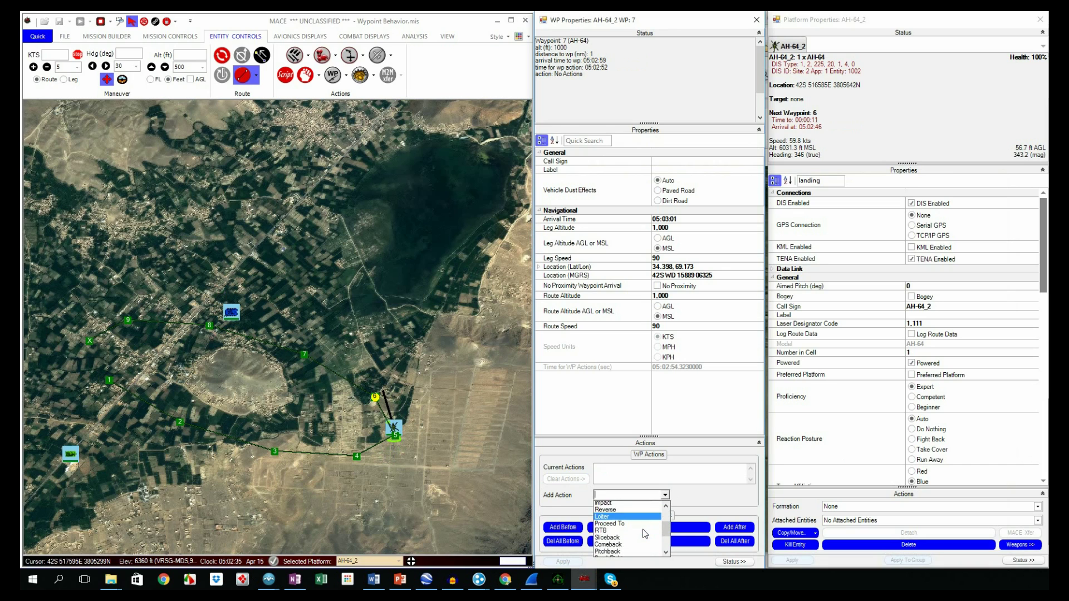
left_click(644, 506)
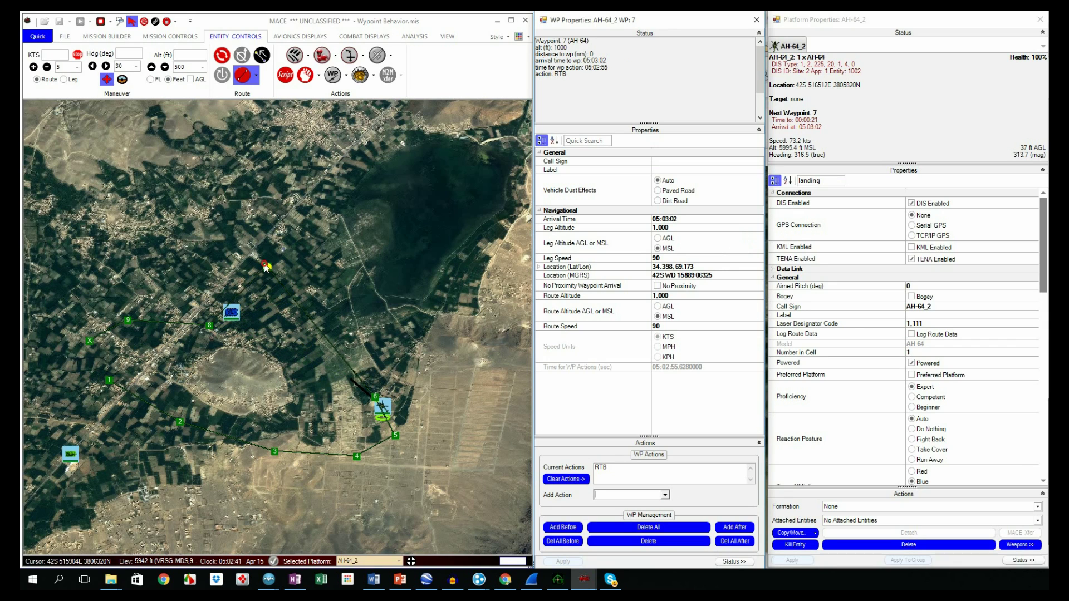
left_click_drag(305, 355, 262, 260)
Filter AH-64_2's platform properties by "landing z" and select the Landing Zone Callsign property.
left_click(993, 316)
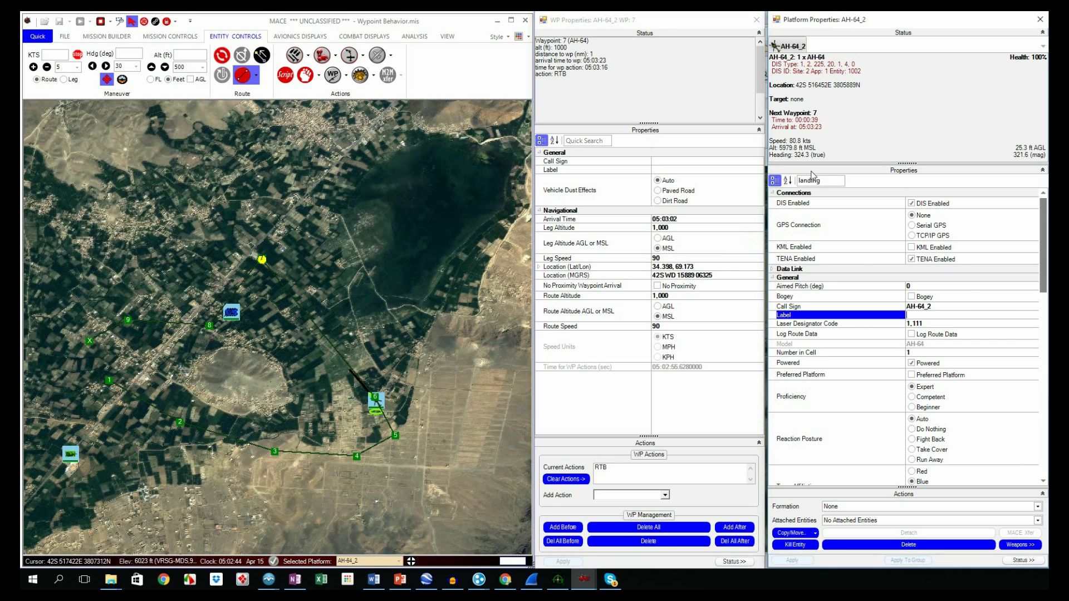
left_click(825, 180)
type("z")
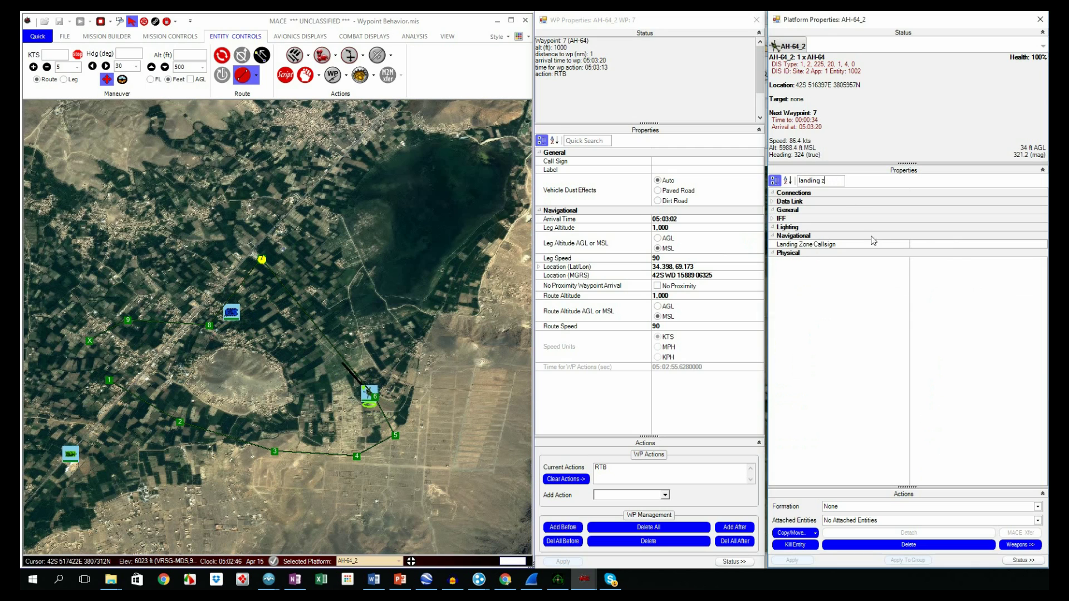
left_click(874, 244)
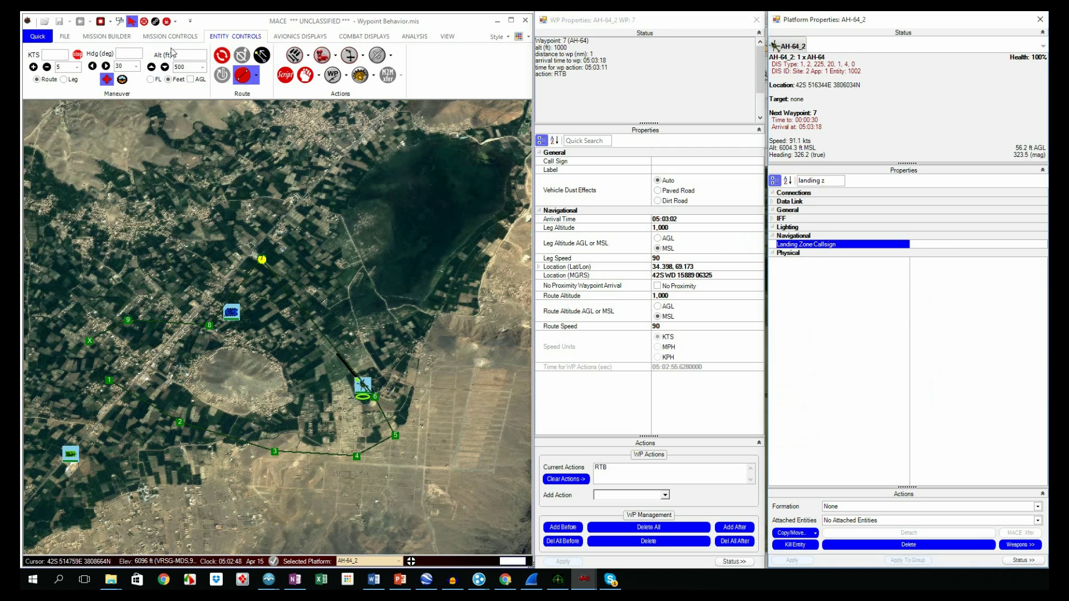
Place a Helipad site on the map north of the ground vehicle and move AH-64_2's waypoint 7 farther northeast.
left_click(107, 36)
left_click(181, 78)
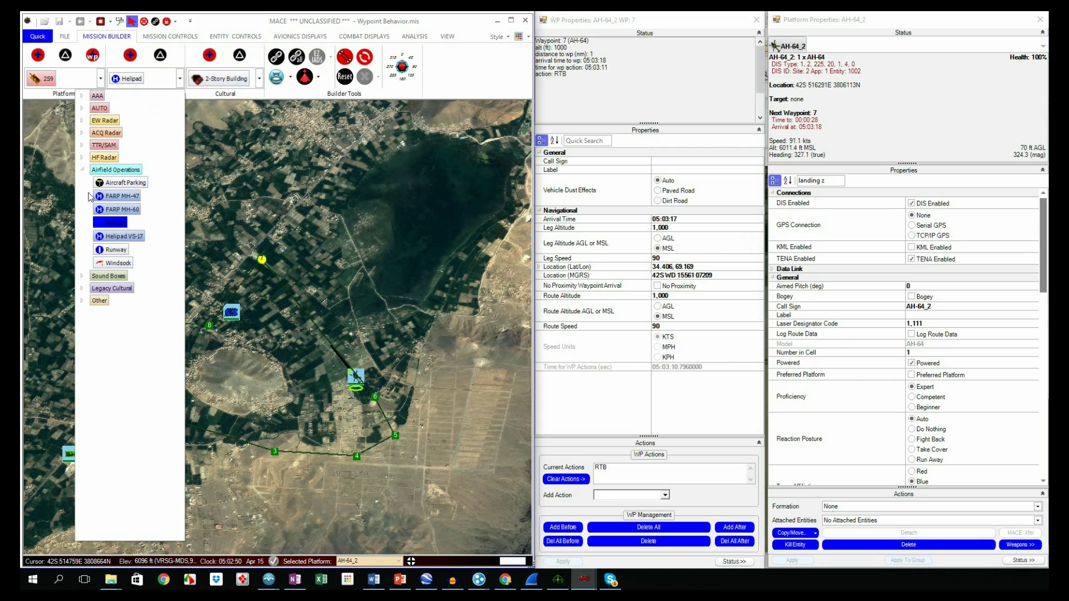
left_click(113, 237)
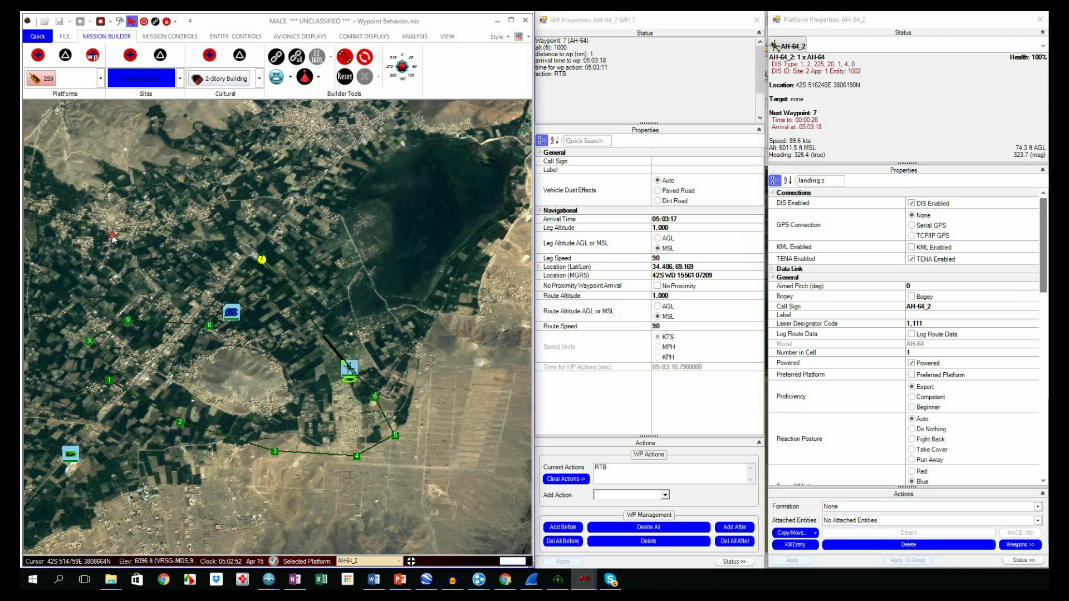
left_click(180, 78)
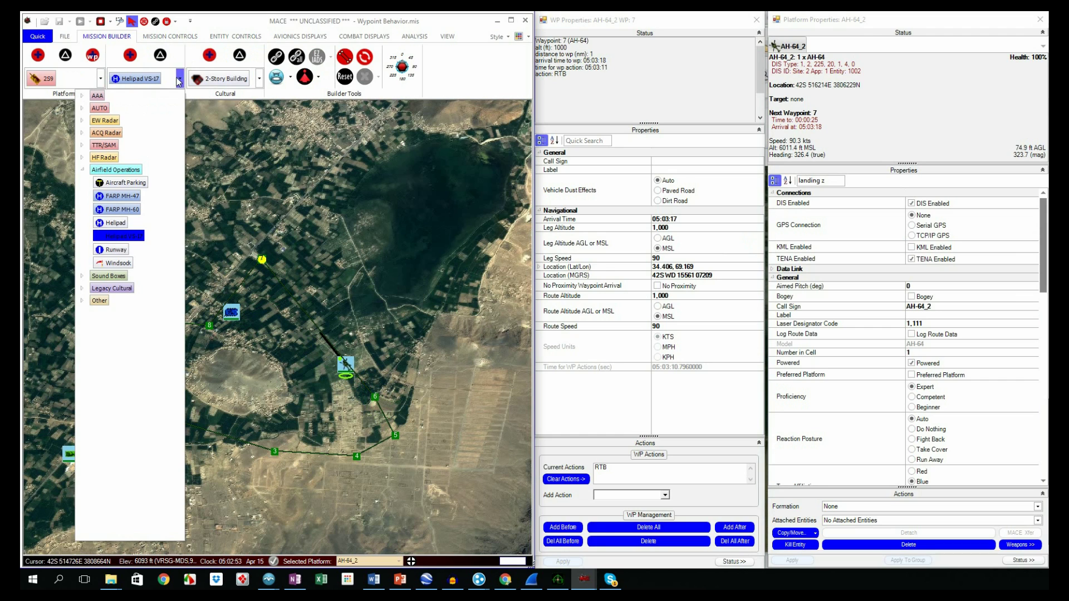
left_click(127, 222)
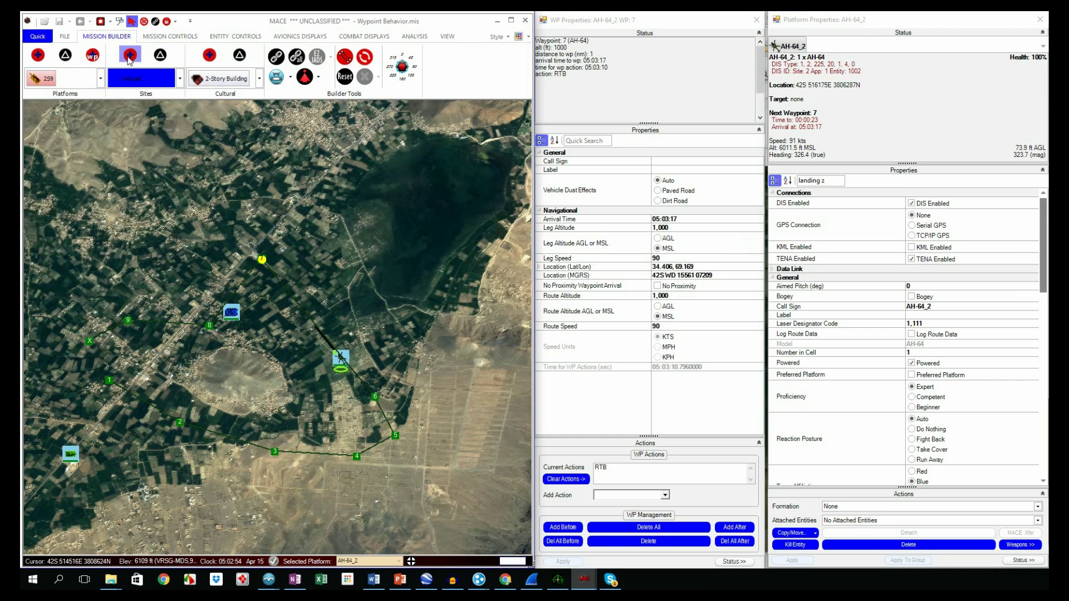
left_click(226, 229)
right_click(269, 262)
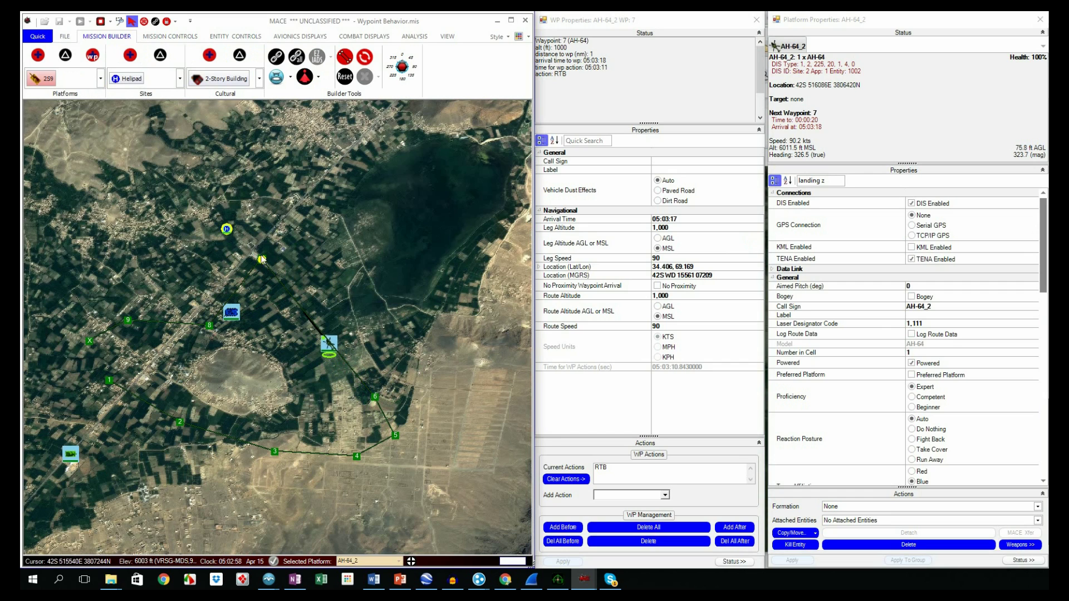
left_click_drag(269, 256, 323, 171)
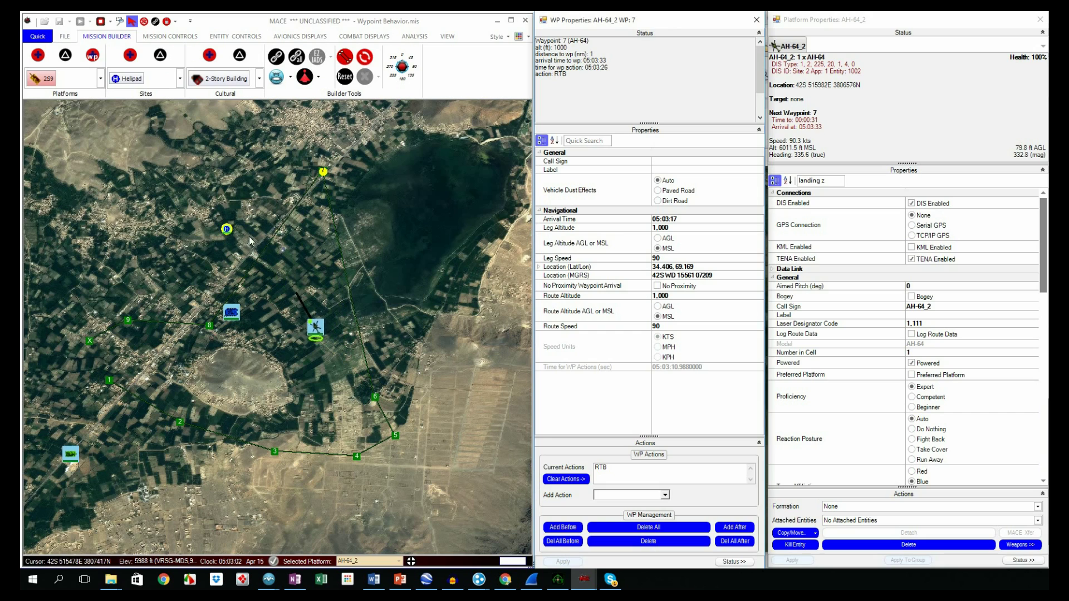
Open the new helipad's site properties and set its call sign to "simple".
right_click(226, 229)
double_click(226, 230)
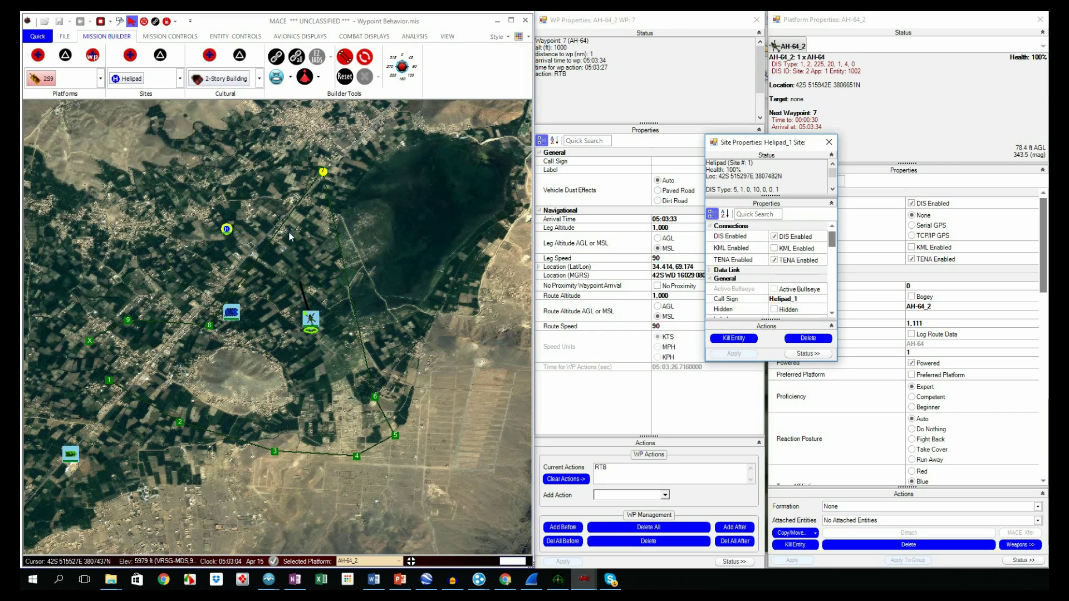
left_click(788, 299)
type("simple")
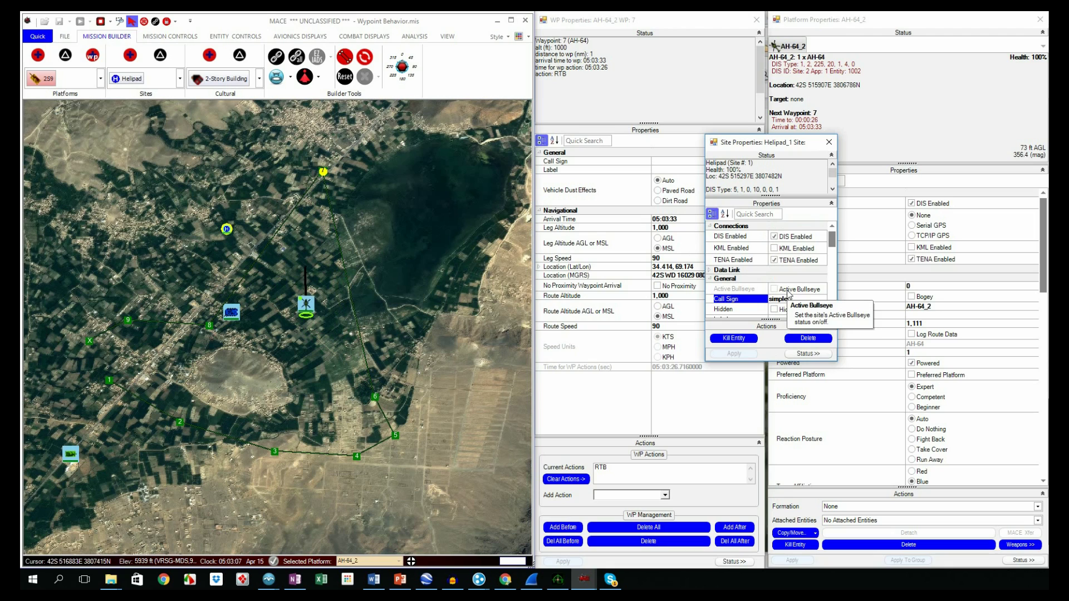
key("Return")
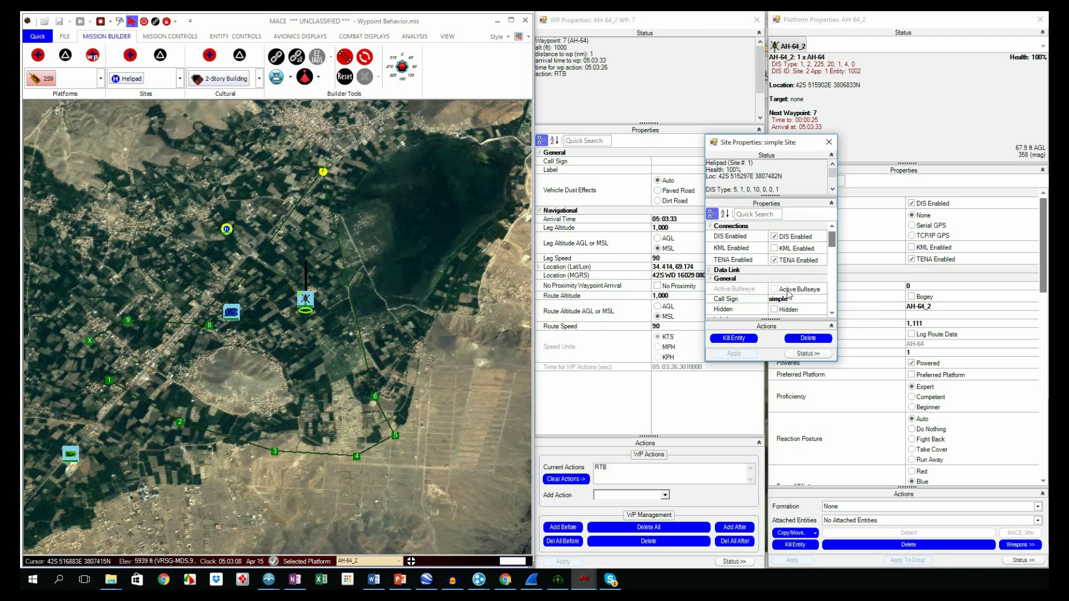
Filter AH-64_2's platform properties by "landing zo" and set its Landing Zone Callsign to "simple".
left_click(807, 296)
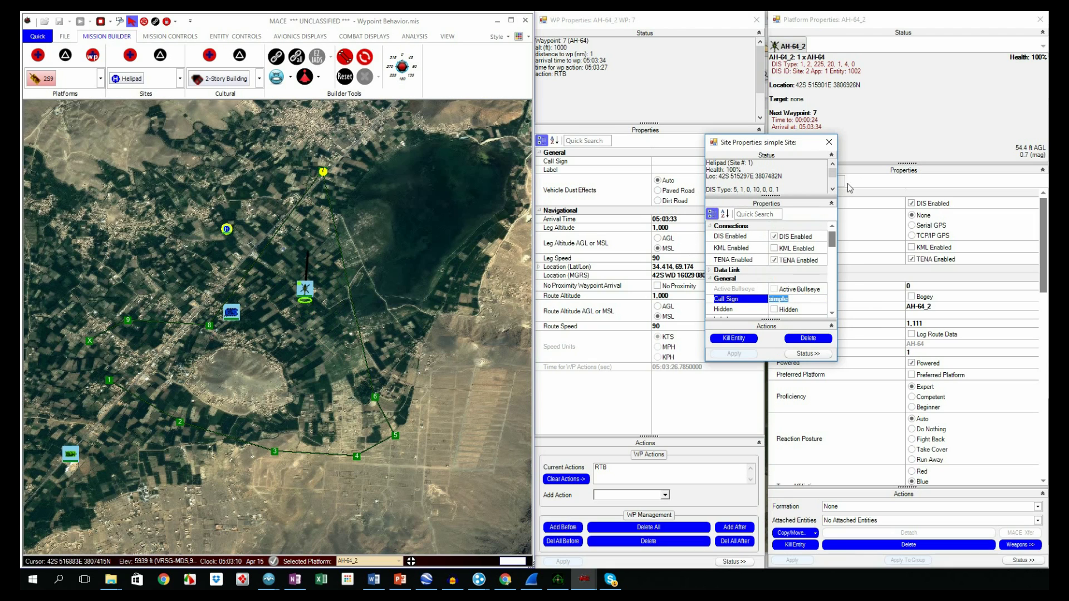
left_click(872, 180)
left_click(832, 179)
type("landing zo")
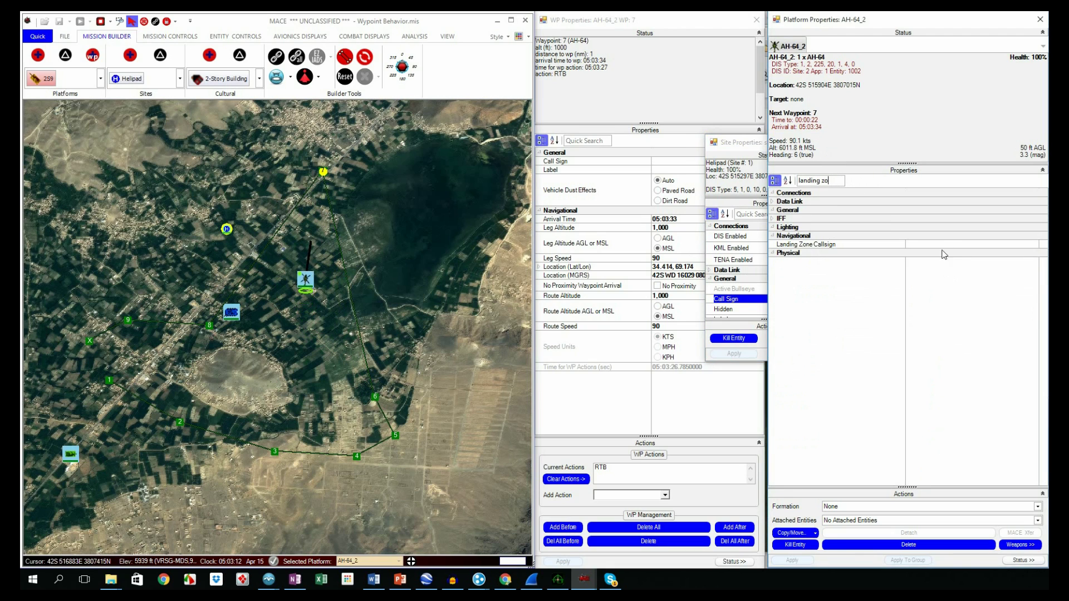
left_click(953, 244)
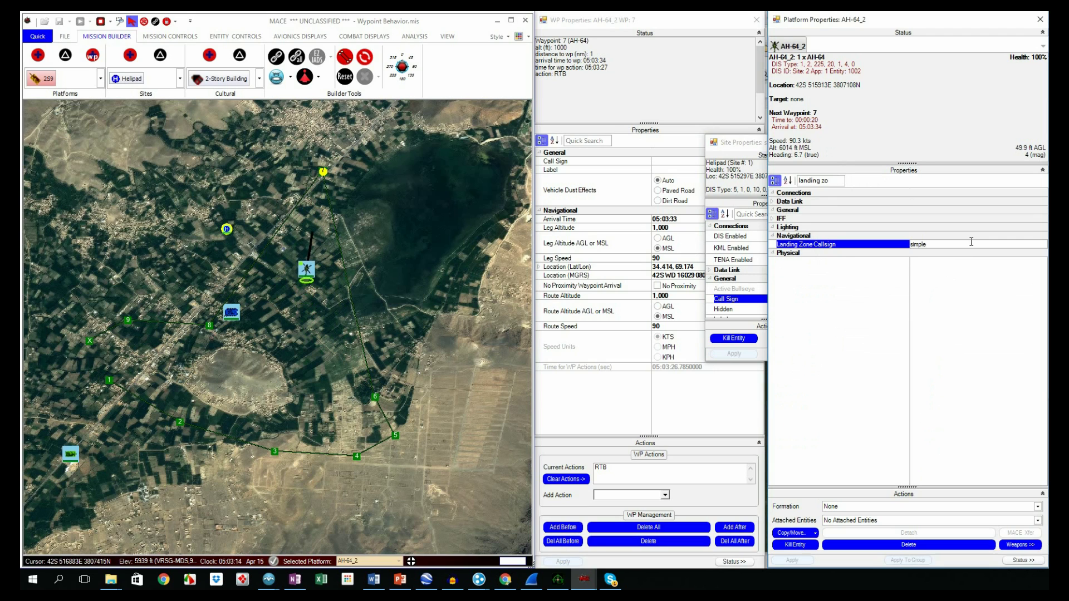
Check the RTB action on waypoint 7 and move AH-64_2 just southeast of that waypoint.
right_click(325, 173)
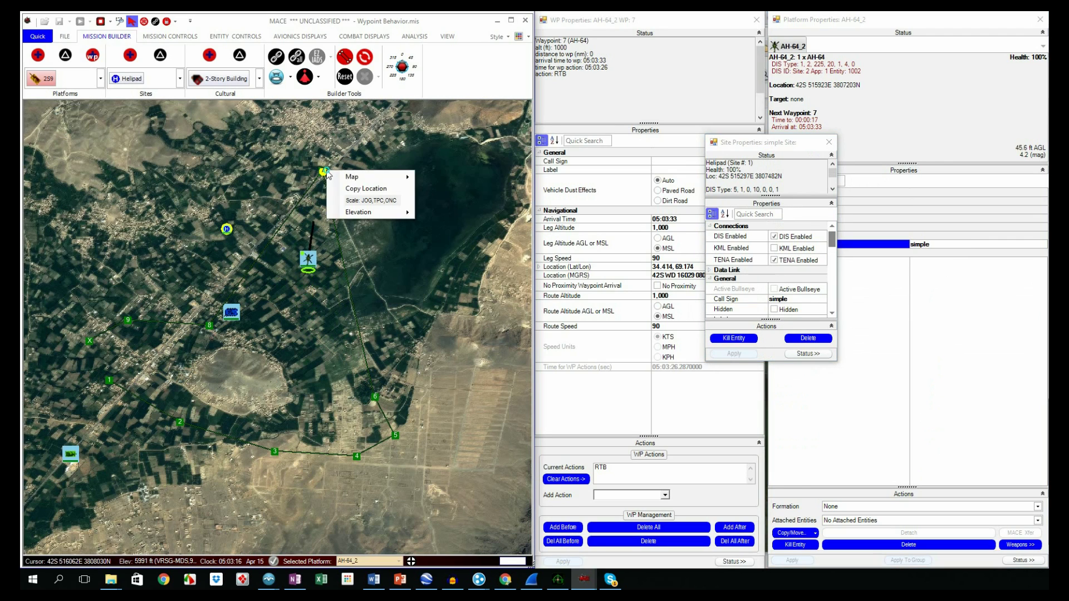
left_click(627, 471)
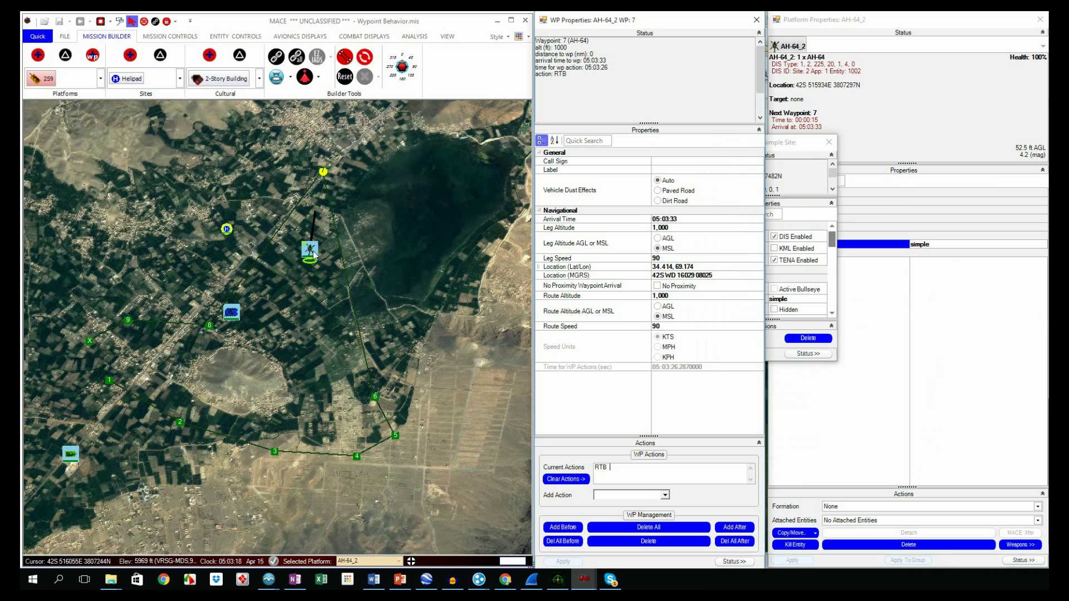
left_click_drag(309, 252, 344, 195)
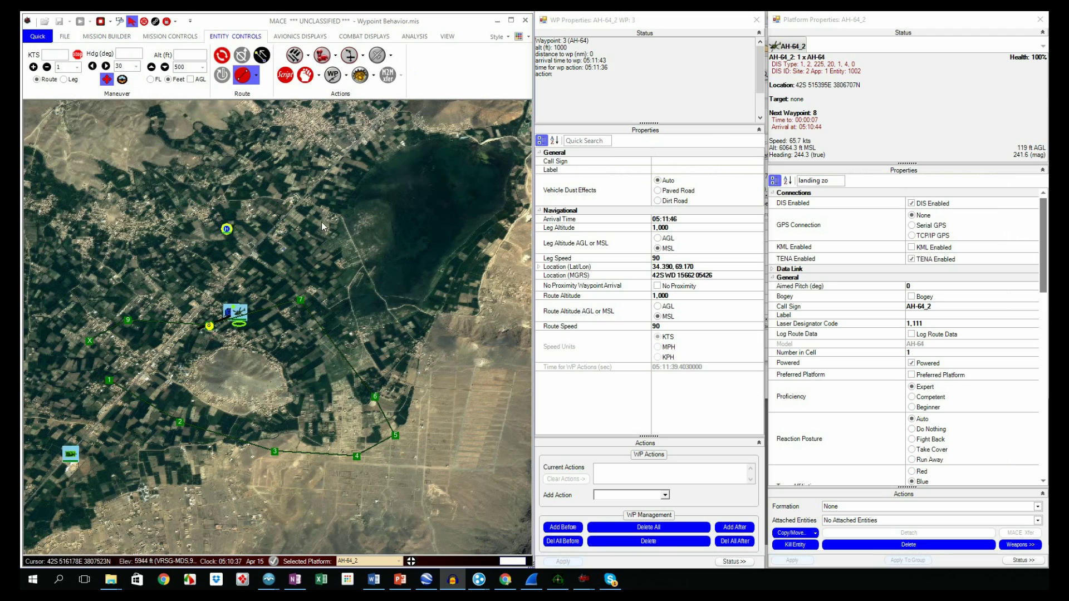
Build a Loiter action for AH-64_2's waypoint 3 with a 0.5 nm turn radius and right-hand direction.
left_click(275, 453)
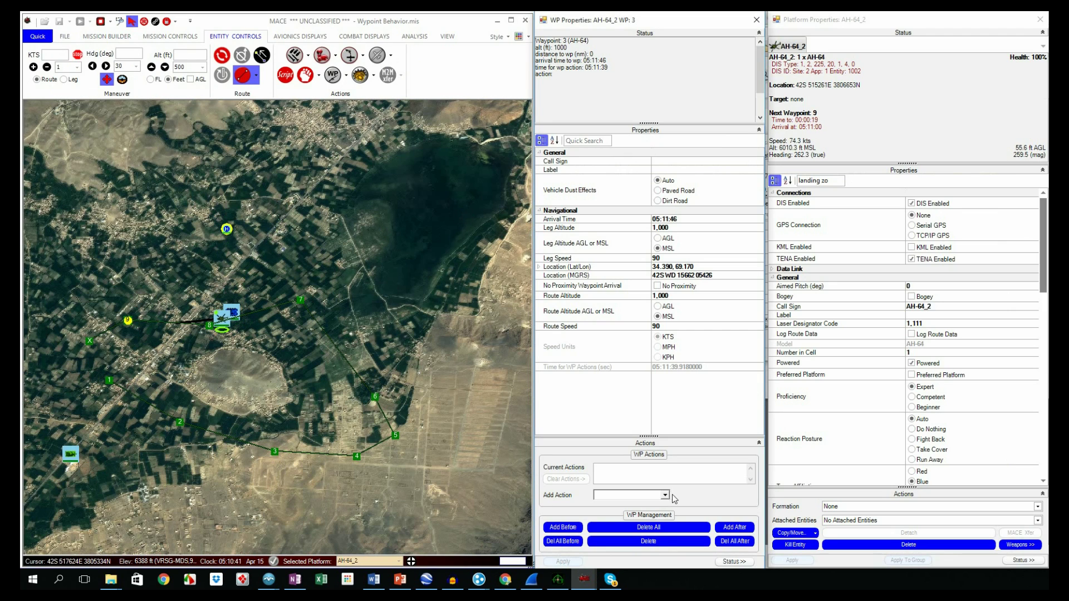
left_click(666, 494)
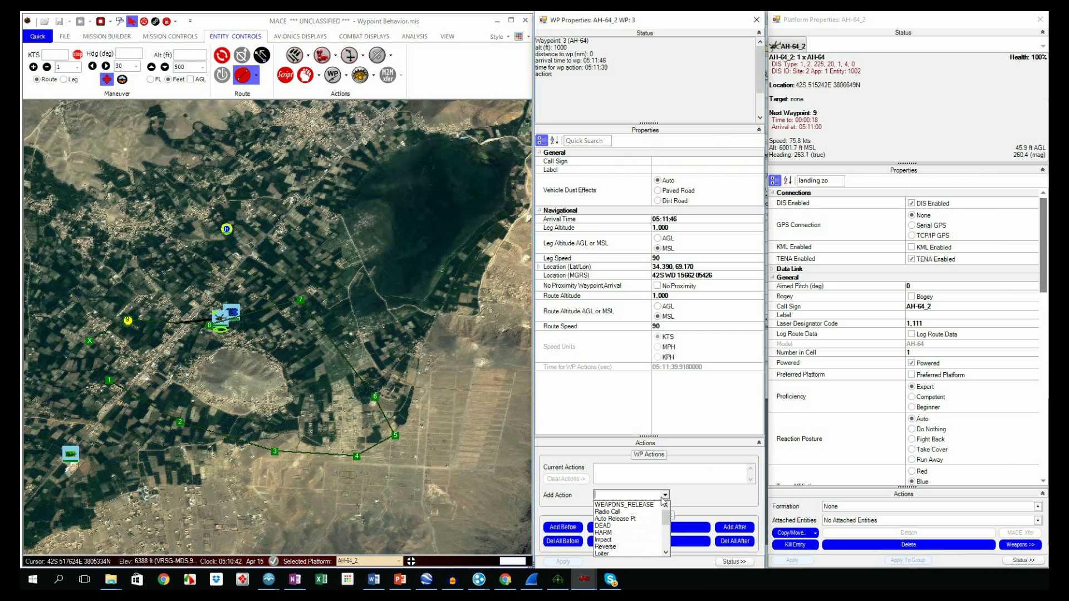
left_click(648, 554)
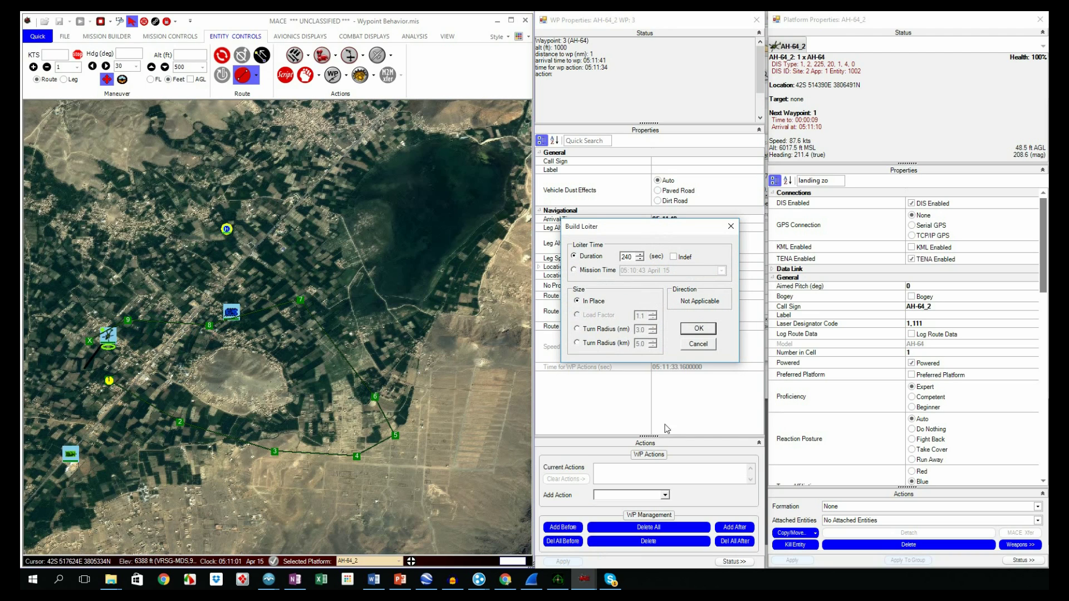
left_click(611, 329)
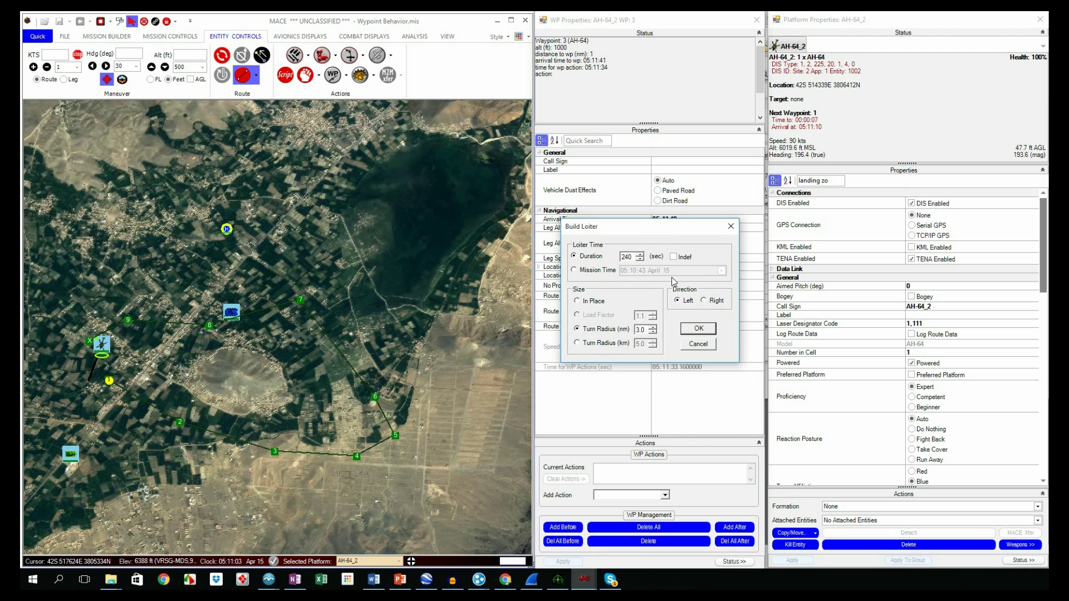
left_click(704, 300)
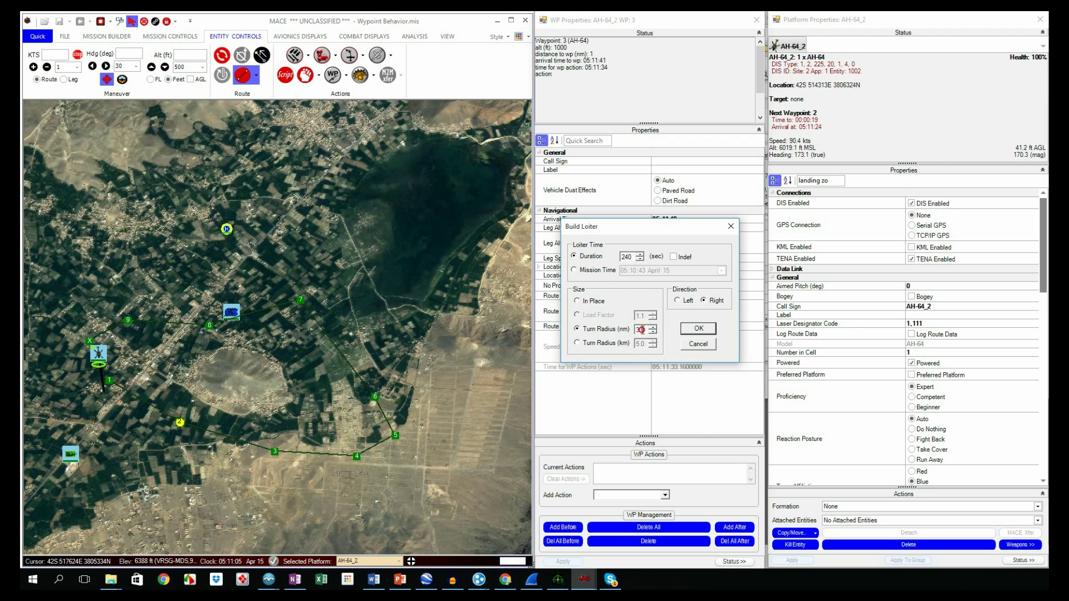
double_click(641, 330)
type("0.5")
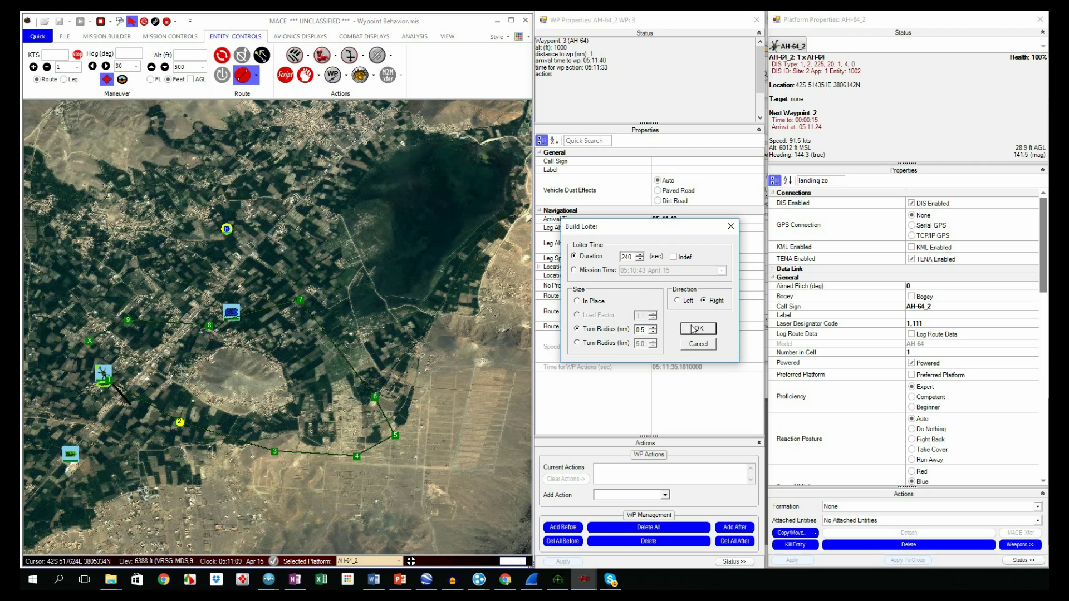
Set the loiter duration to 10 seconds, accept the action, and move AH-64_2 just short of waypoint 3.
left_click(626, 257)
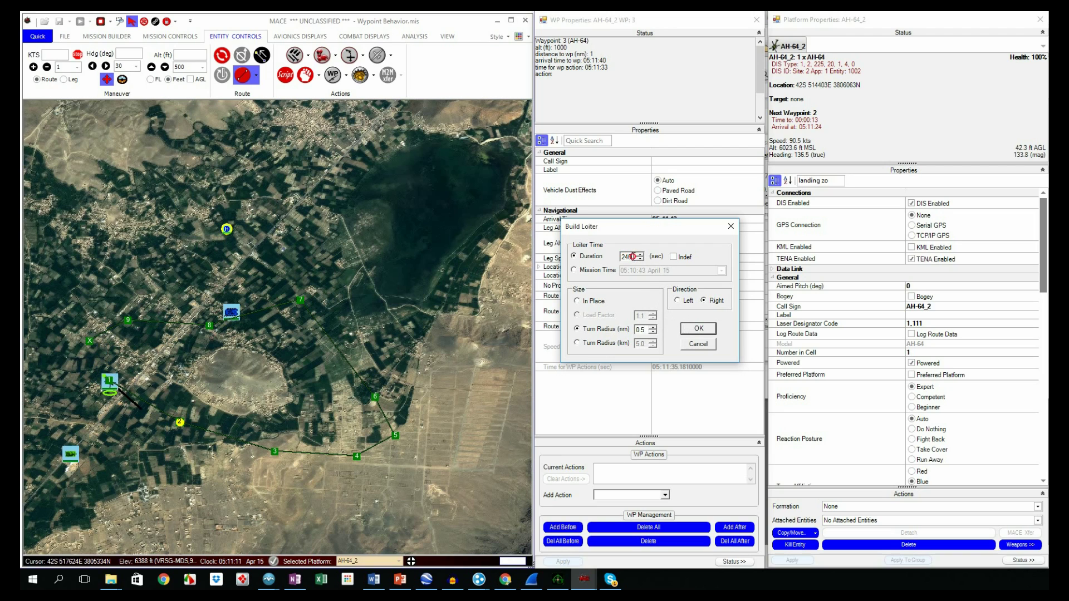
left_click_drag(632, 256, 617, 261)
type("10")
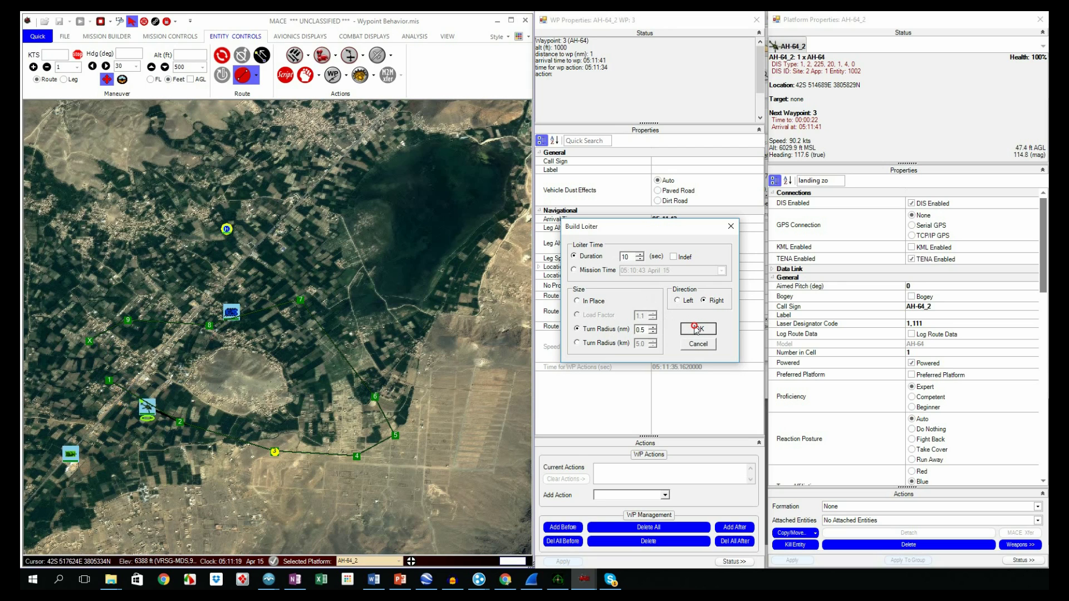
left_click(697, 329)
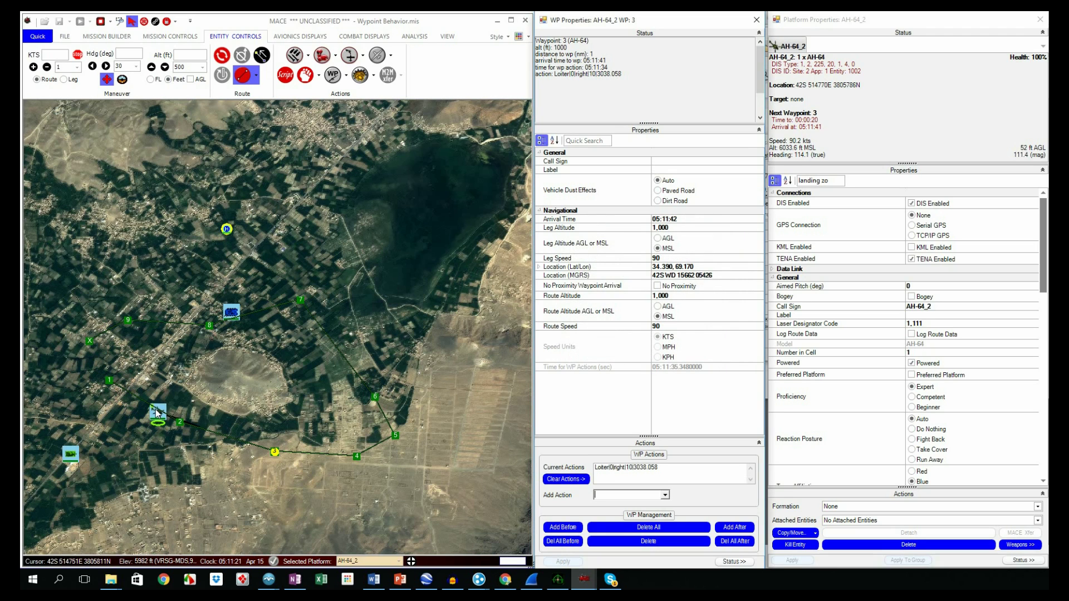
left_click_drag(156, 412, 246, 442)
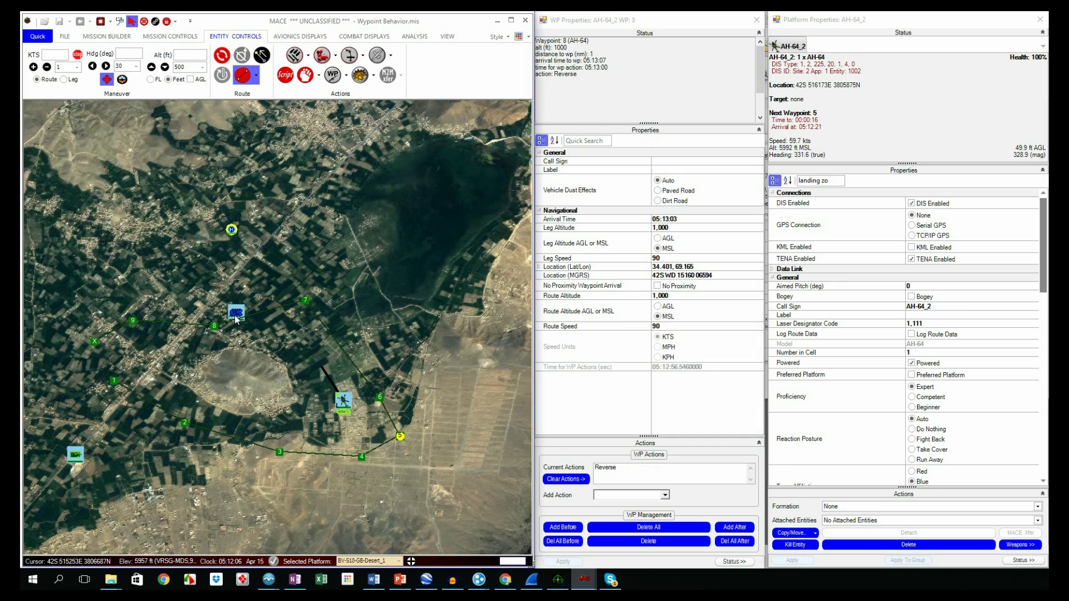
Move the BV-S10-GB-Desert_1 ground vehicle just west of its waypoint 1 and put it back on its route.
left_click(236, 315)
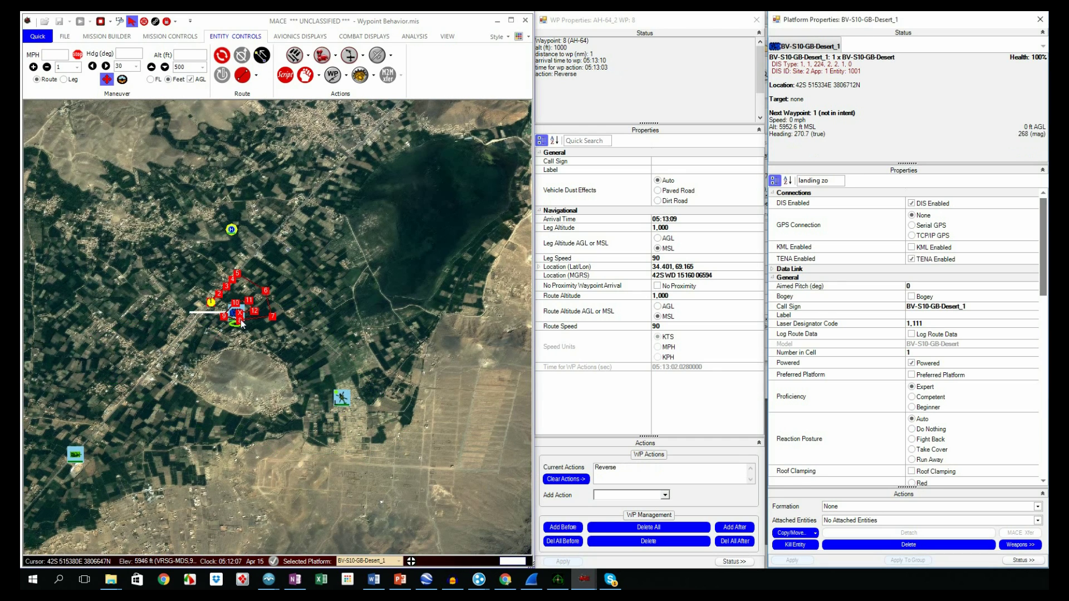
left_click_drag(239, 319, 201, 305)
left_click(243, 75)
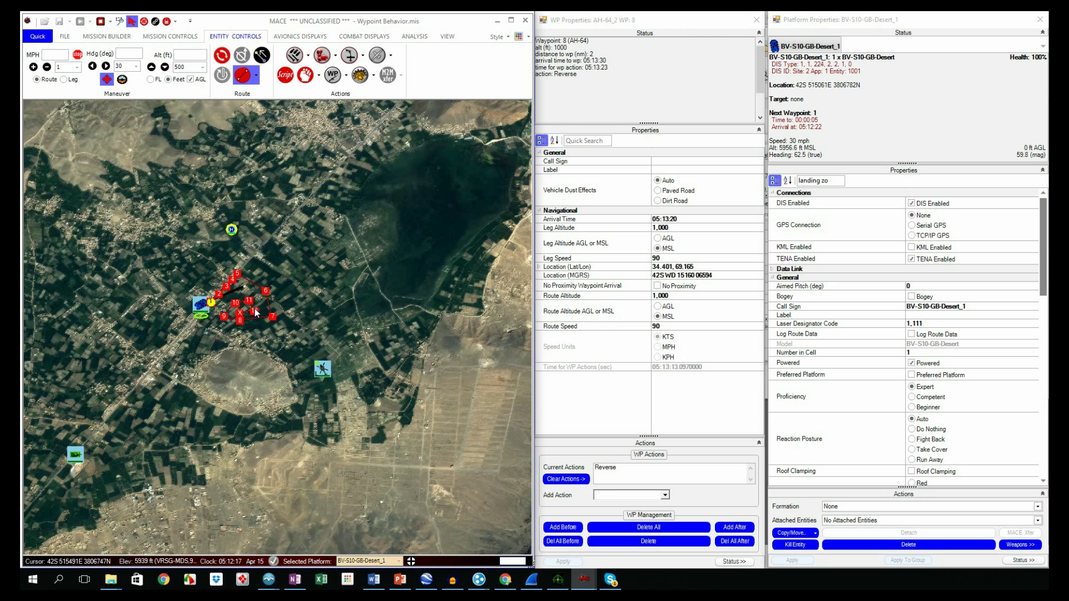
Add a Reverse action to waypoint 1 of BV-S10-GB-Desert_1's route.
left_click(210, 302)
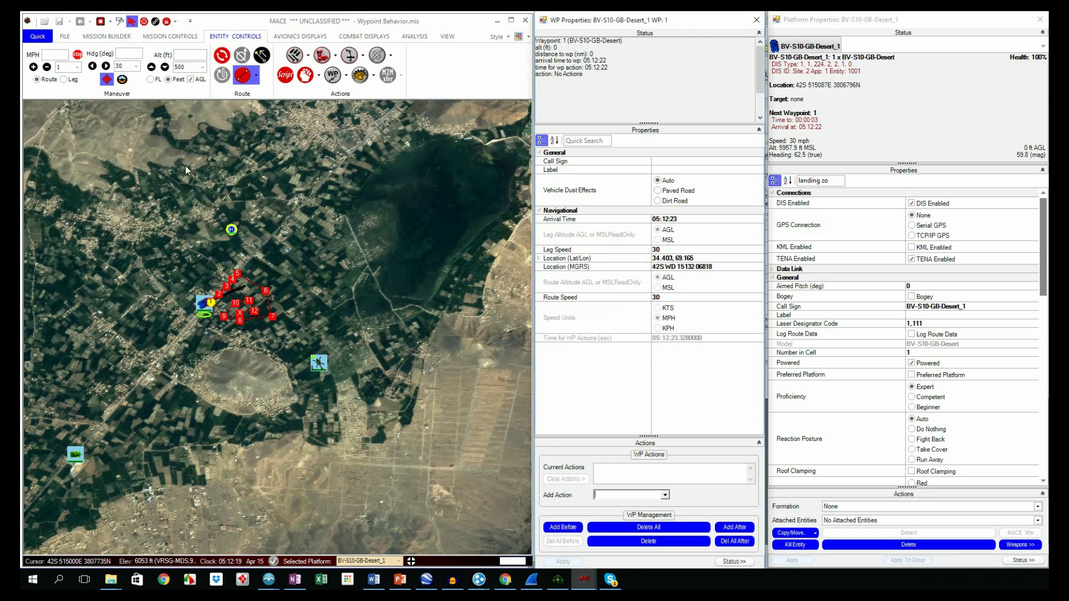
left_click(120, 21)
left_click_drag(157, 250, 282, 323)
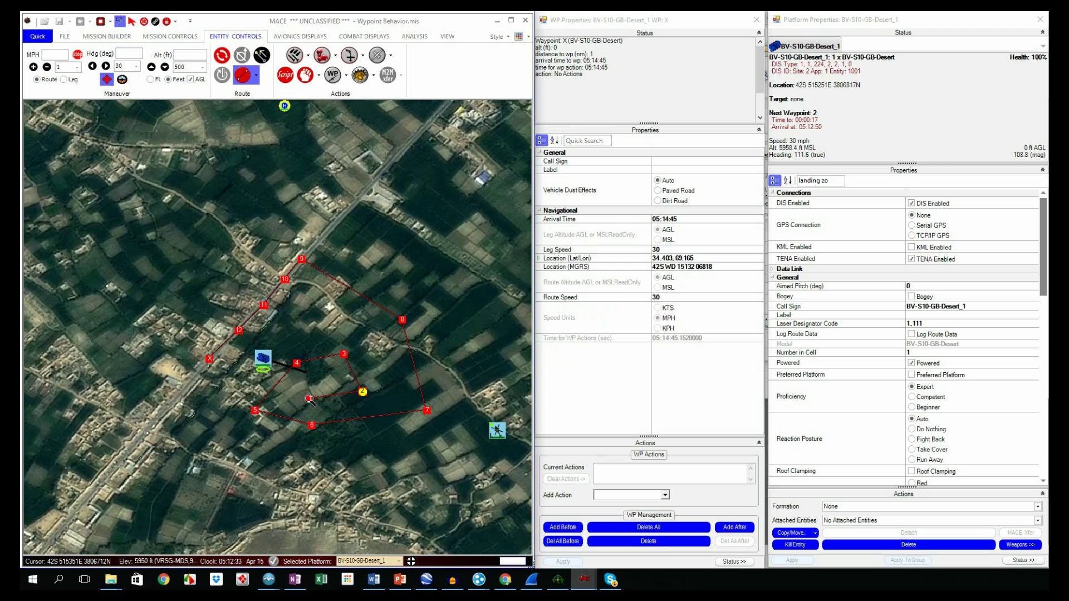
left_click(311, 399)
left_click(664, 495)
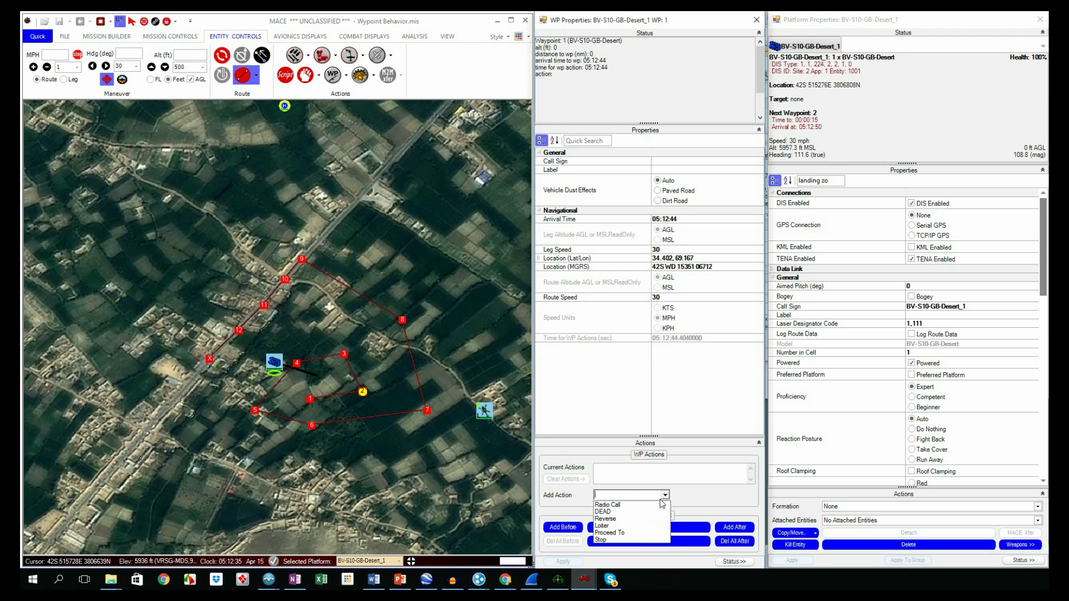
left_click(652, 519)
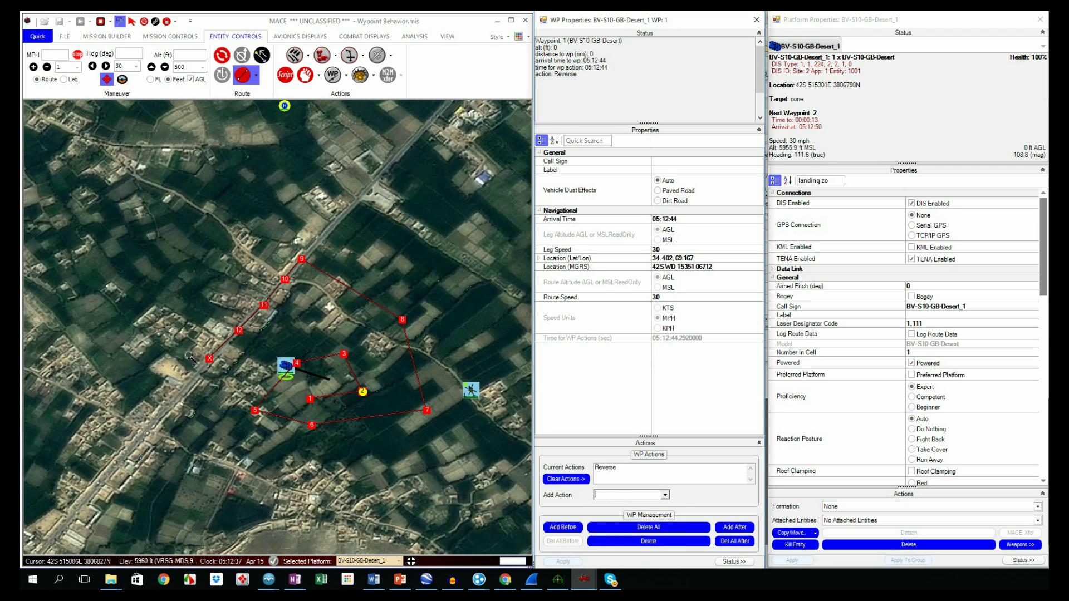
Add a Reverse action to waypoint X at the end of BV-S10-GB-Desert_1's route.
left_click(210, 360)
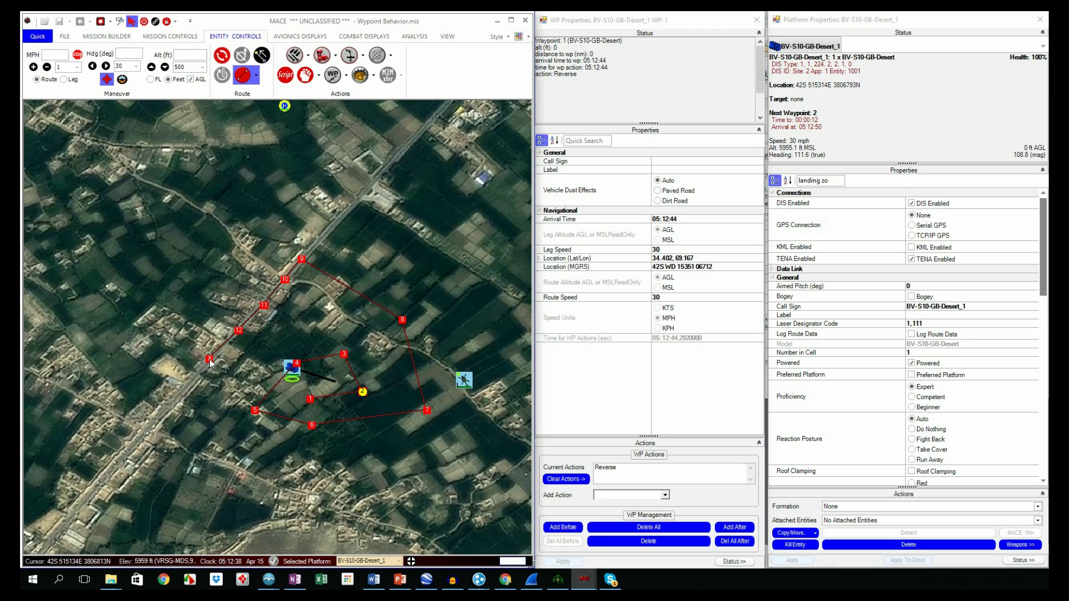
left_click(665, 495)
left_click(648, 523)
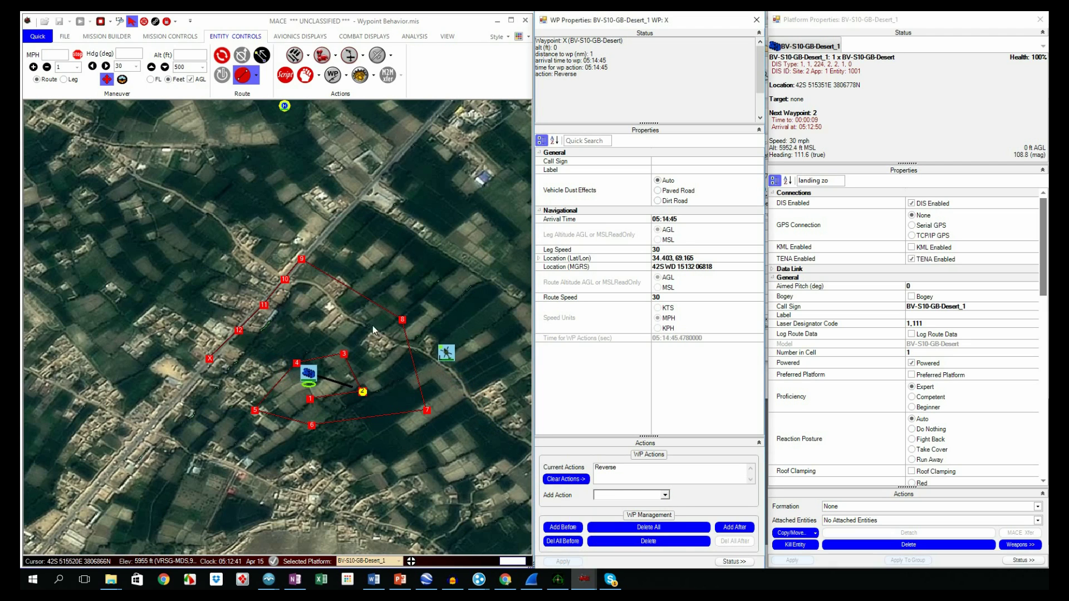
Delete all of BV-S10-GB-Desert_1's waypoints after waypoint 4.
left_click(297, 365)
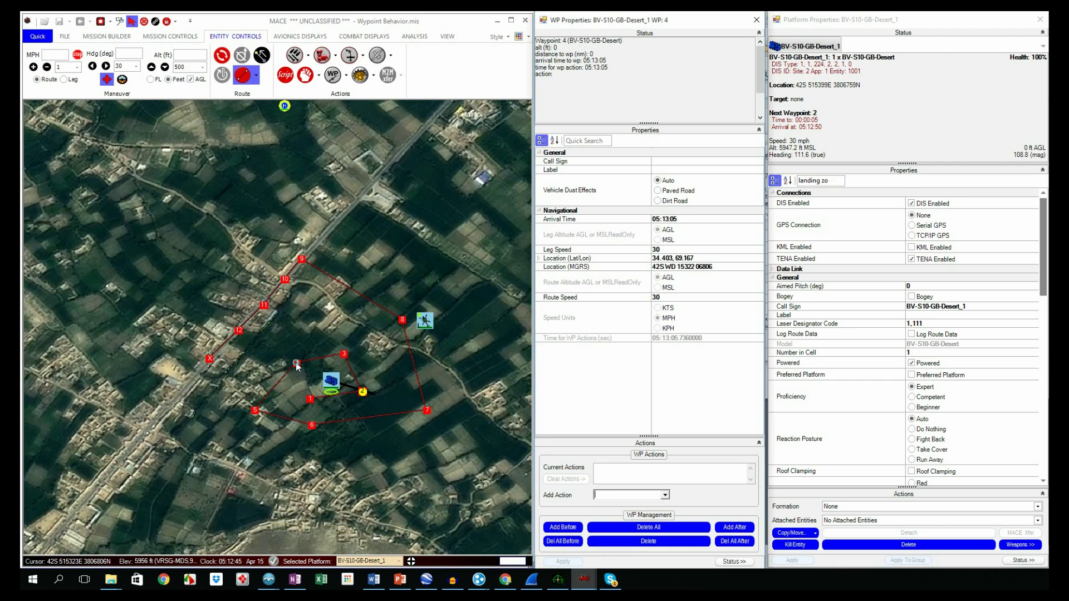
left_click(563, 541)
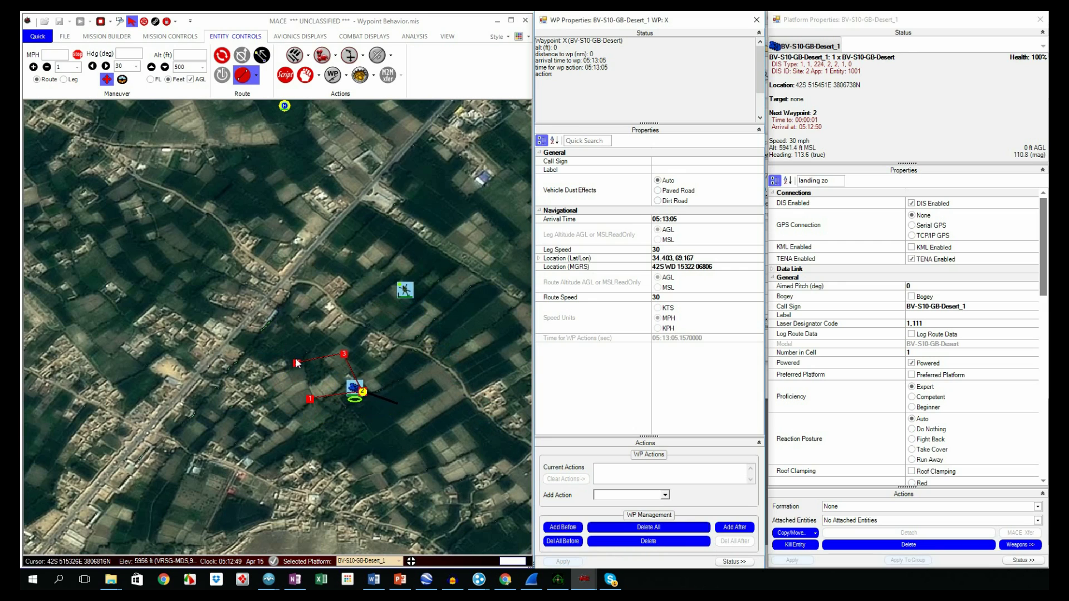
Relocate BV-S10-GB-Desert_1's waypoint X to the north and waypoint 1 to the southeast, adding a Reverse action to waypoint X.
left_click_drag(298, 363, 319, 275)
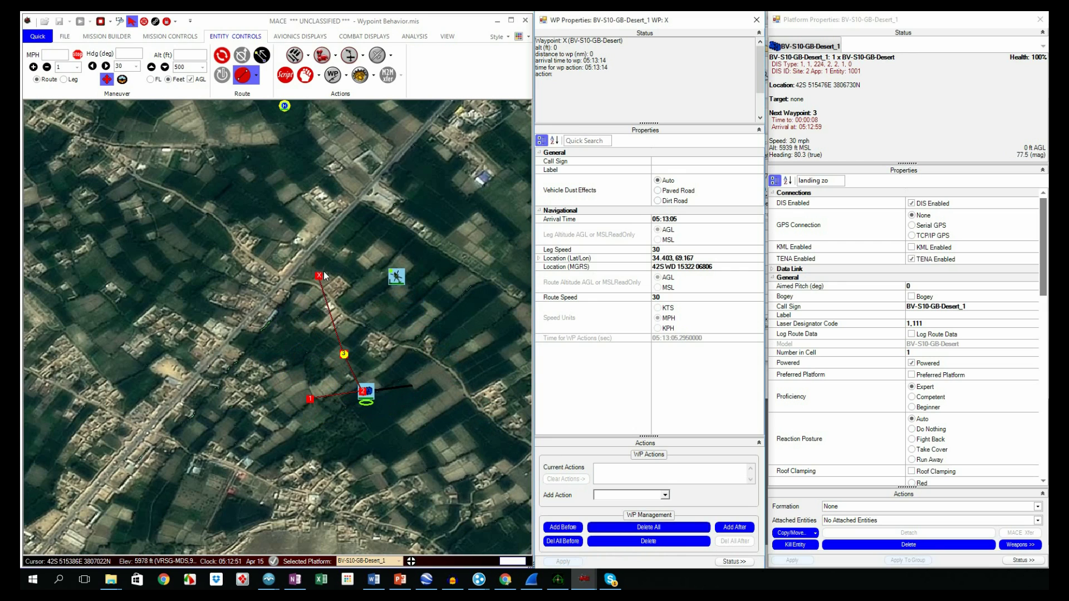
left_click(667, 497)
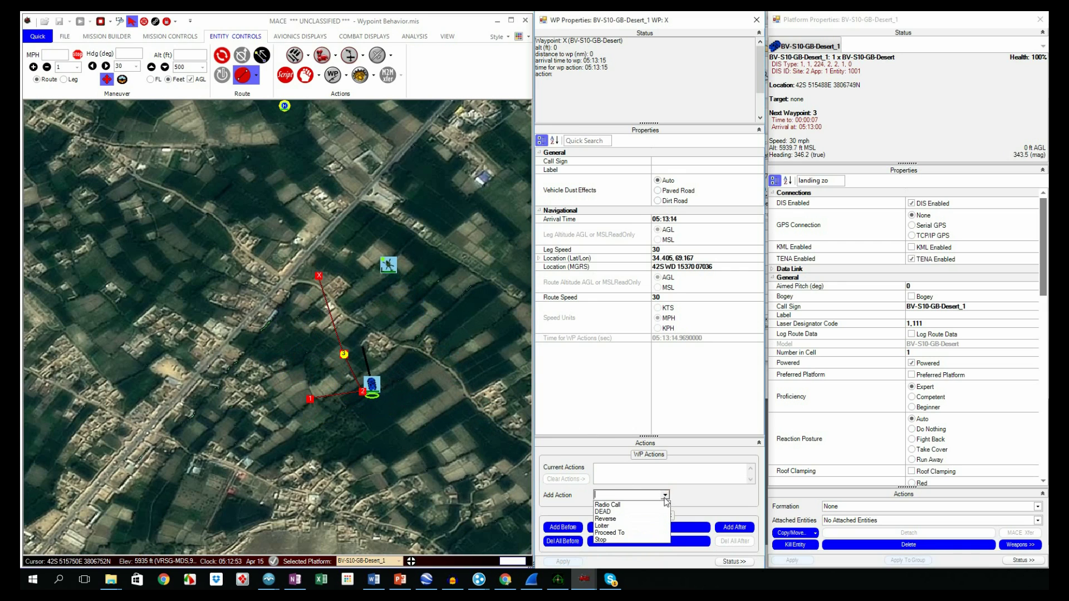
left_click(646, 520)
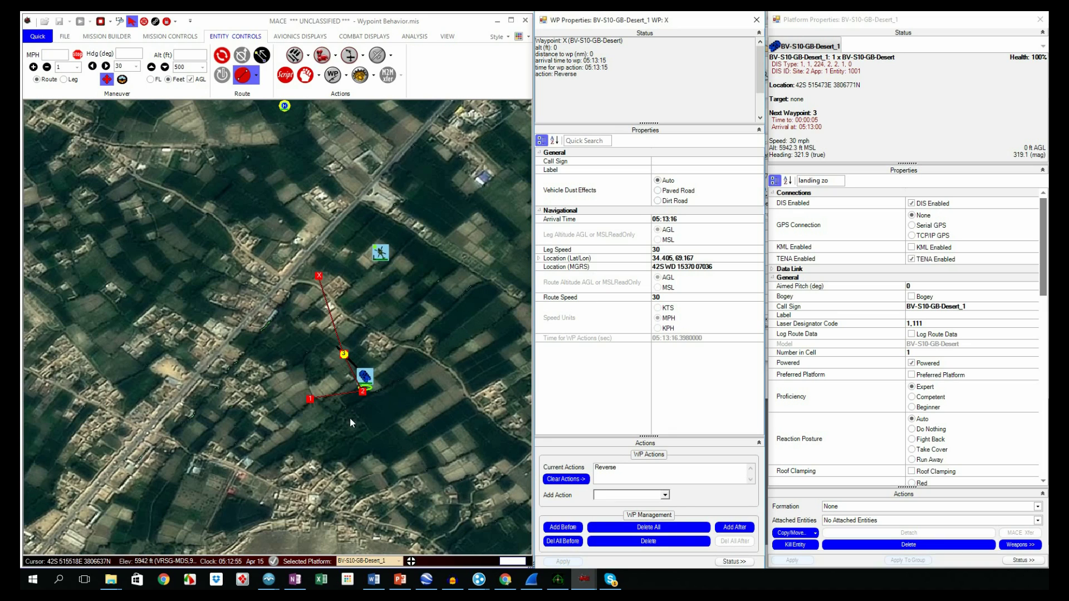
left_click_drag(310, 398, 395, 440)
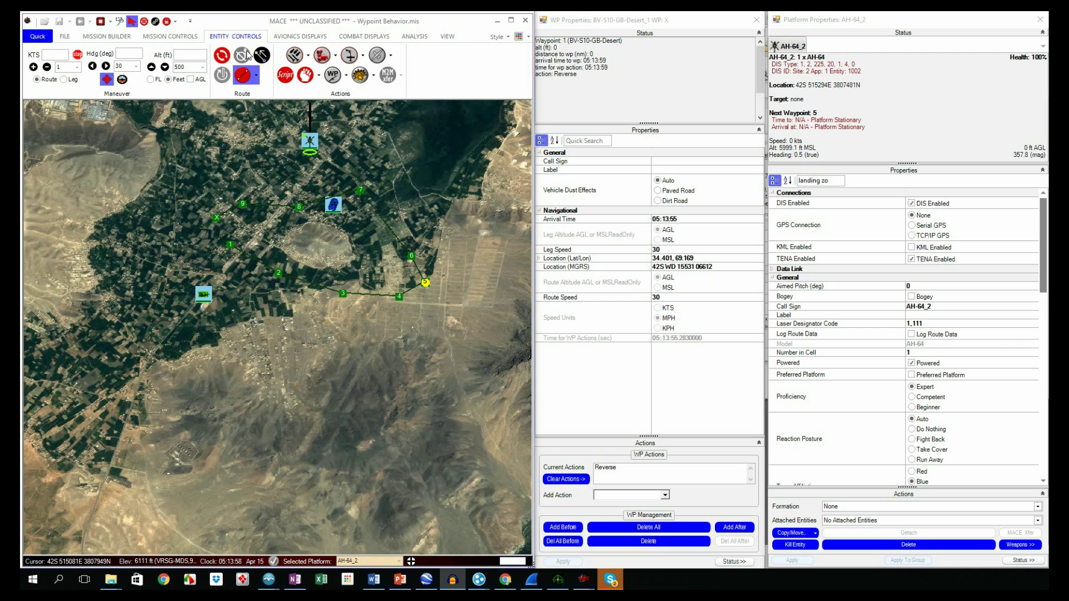
Place a new AH-64 helicopter on the map, in the area south of the 105mm Howitzer.
left_click(231, 54)
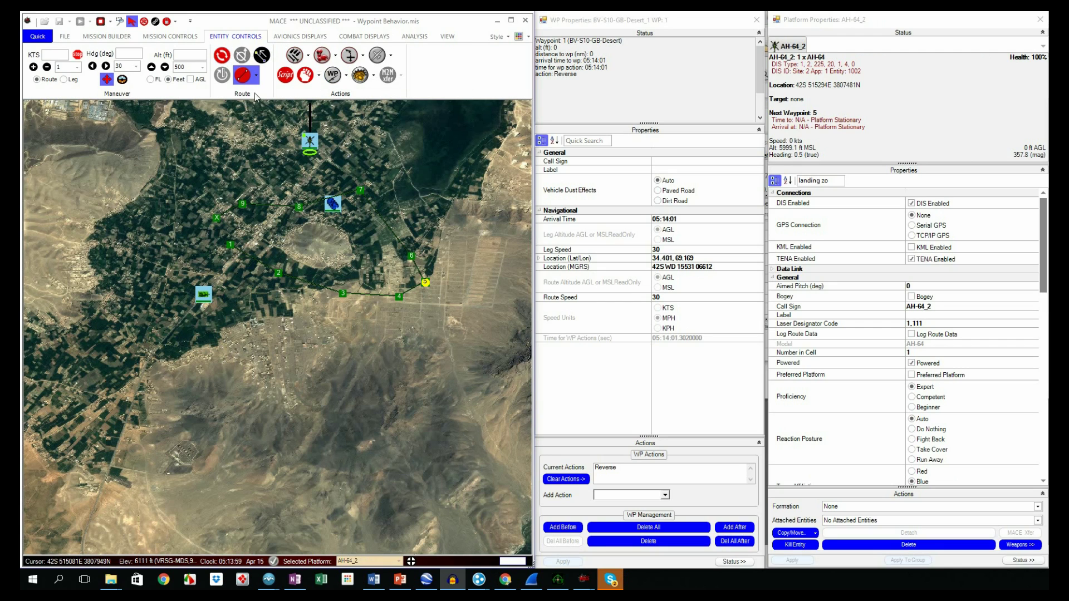
left_click(106, 37)
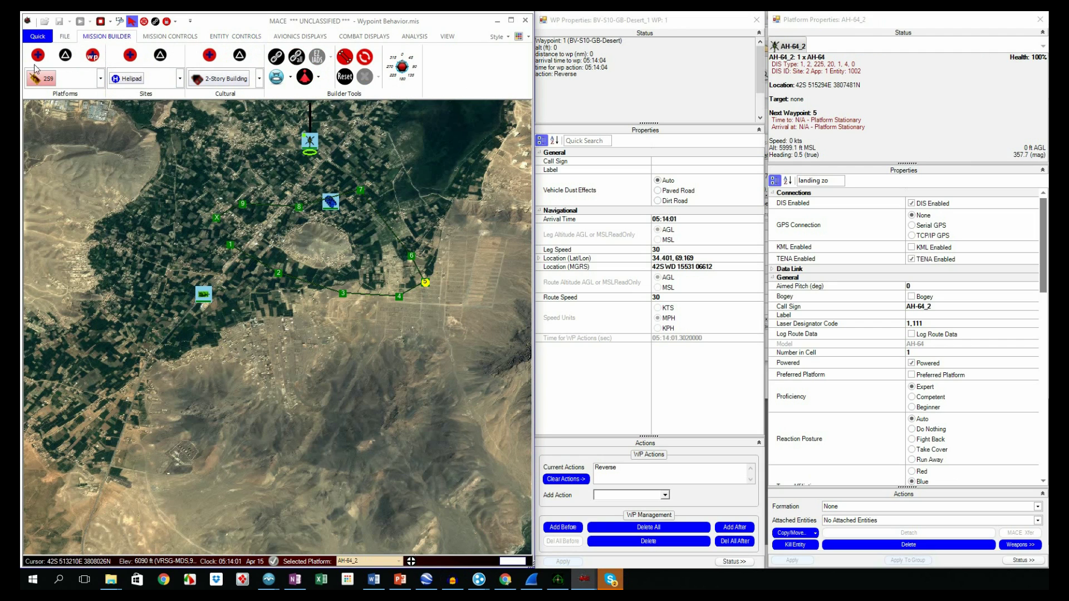
left_click(100, 78)
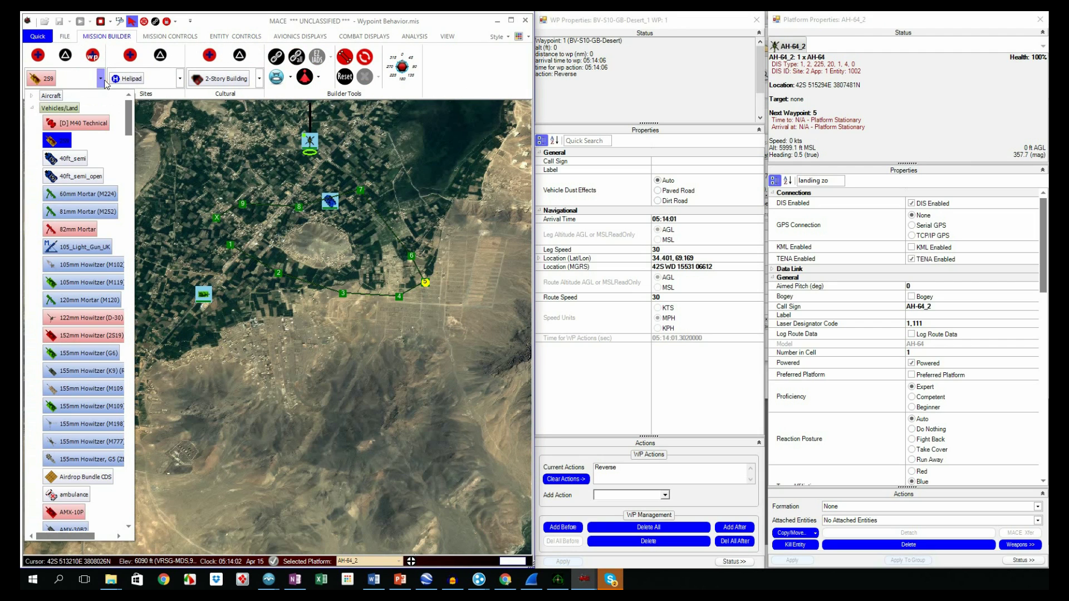
left_click(31, 97)
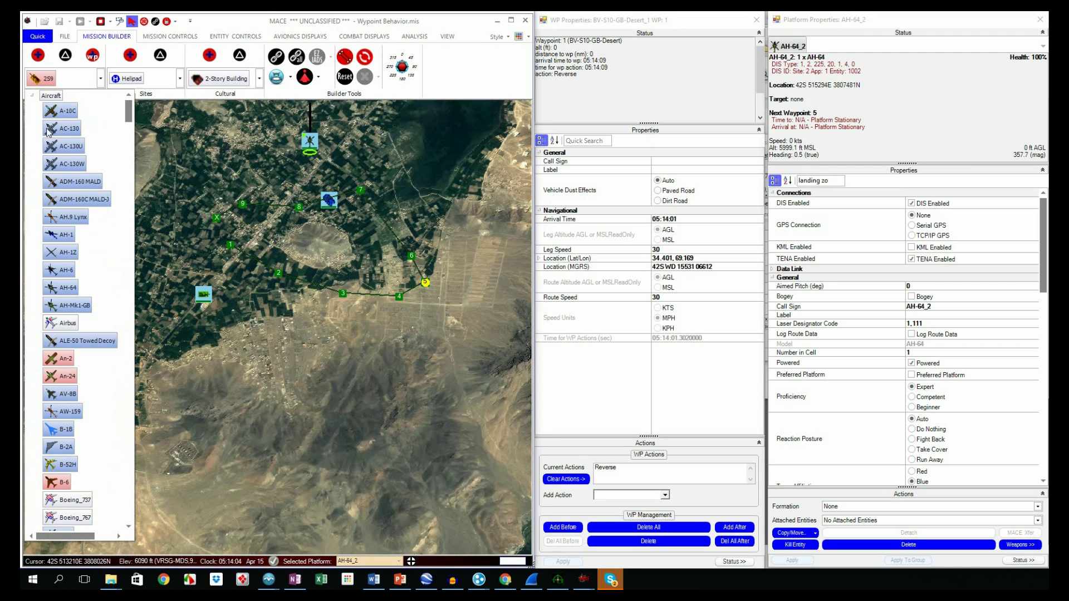
left_click(56, 287)
left_click(40, 57)
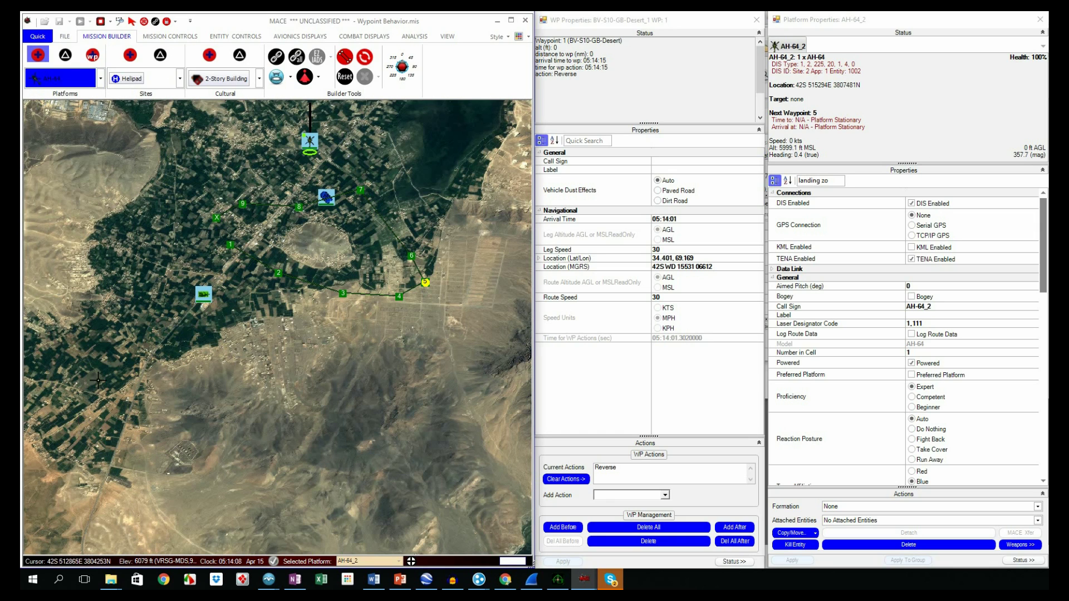
left_click(180, 387)
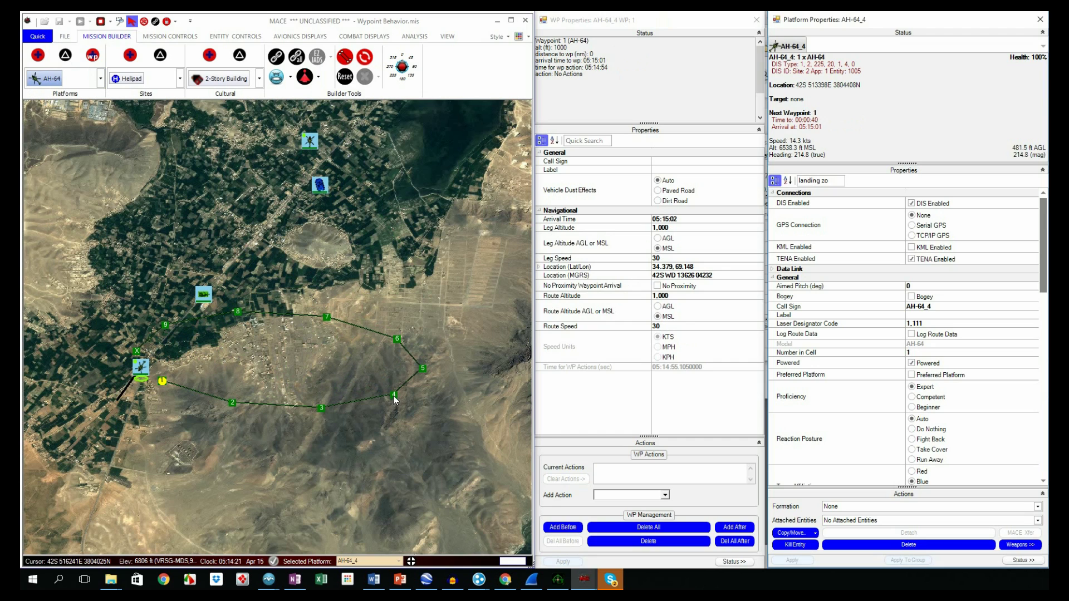
Reshape AH-64_4's route by moving waypoints 1, 4, 5, 6, 8 and 9, extending waypoint 5 far southeast, and relocate the 105mm Howitzer beside waypoint 5.
left_click_drag(394, 395, 401, 410)
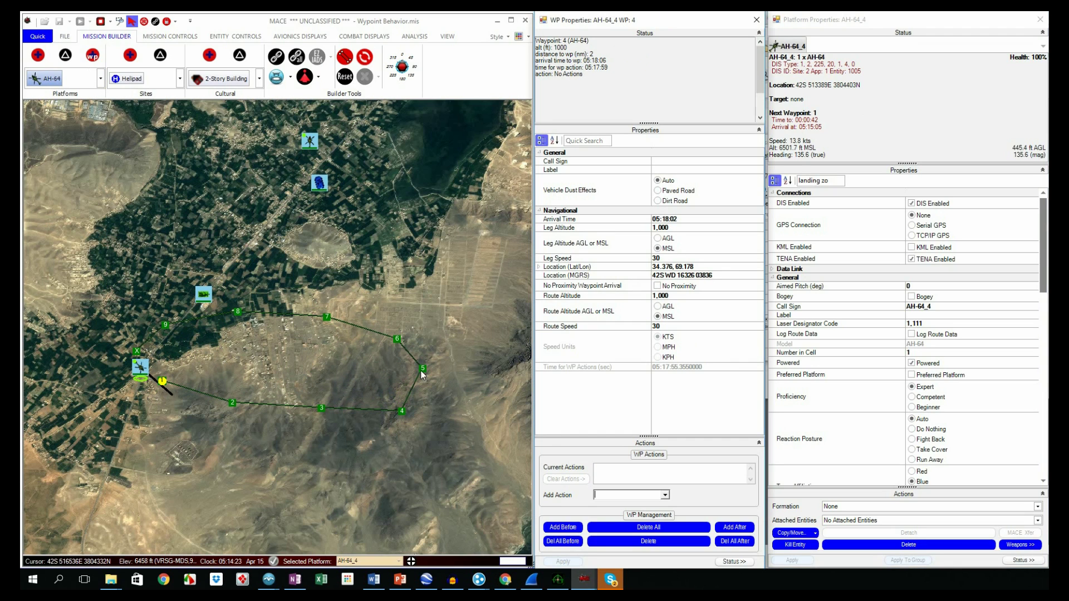
left_click_drag(423, 368, 482, 423)
left_click_drag(397, 340, 405, 326)
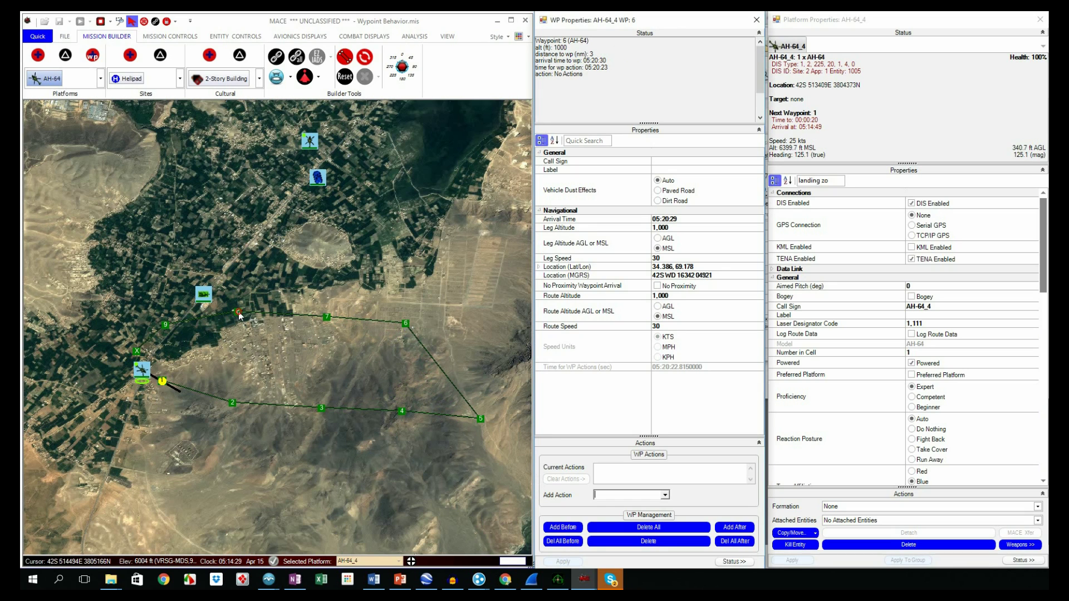
left_click_drag(240, 316, 236, 310)
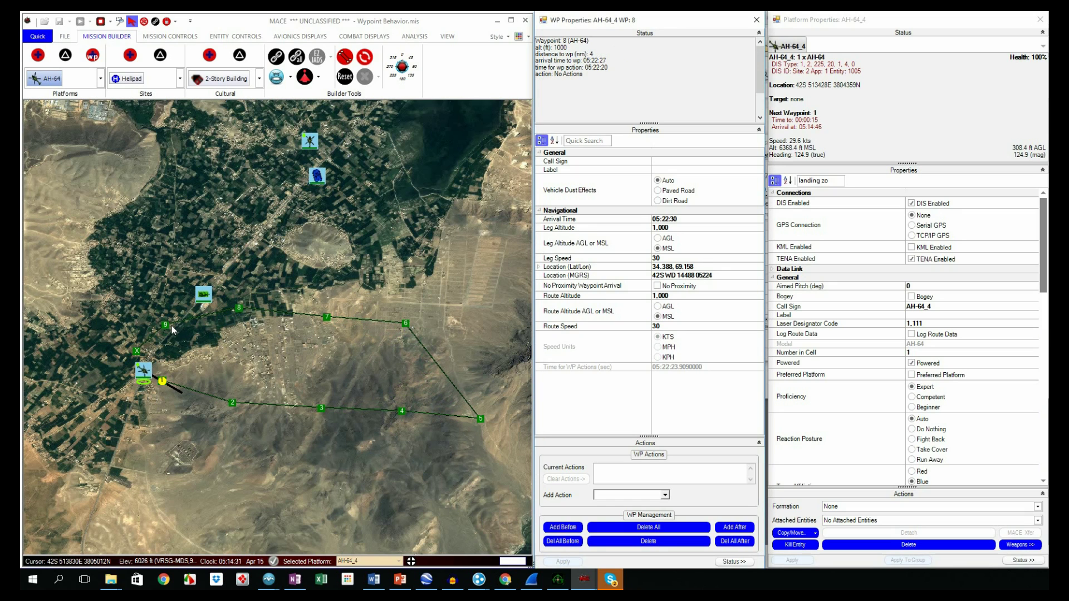
left_click_drag(166, 325, 166, 318)
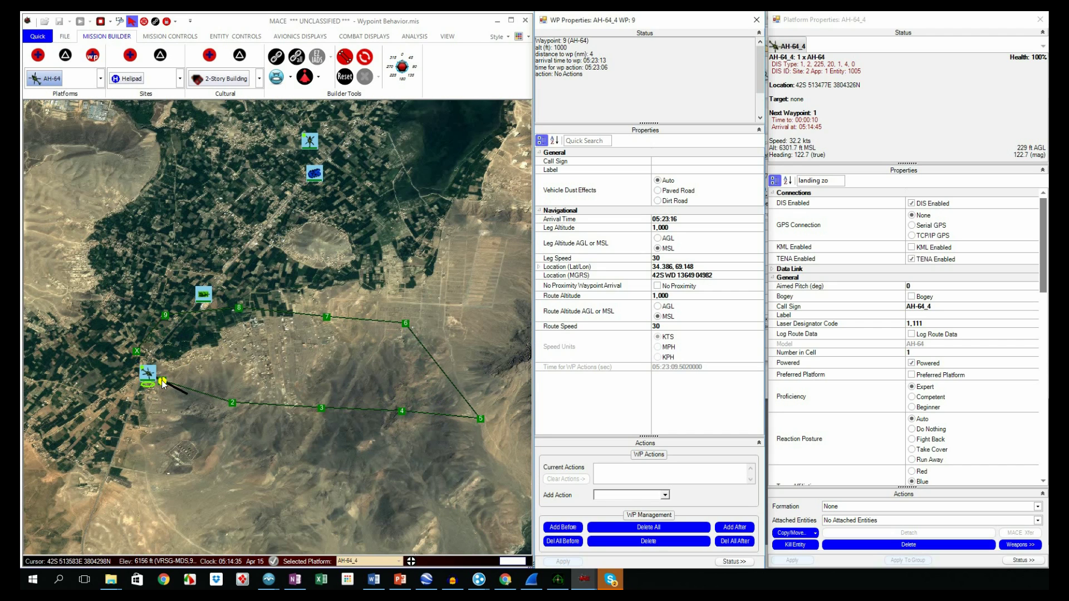
left_click_drag(162, 383, 149, 399)
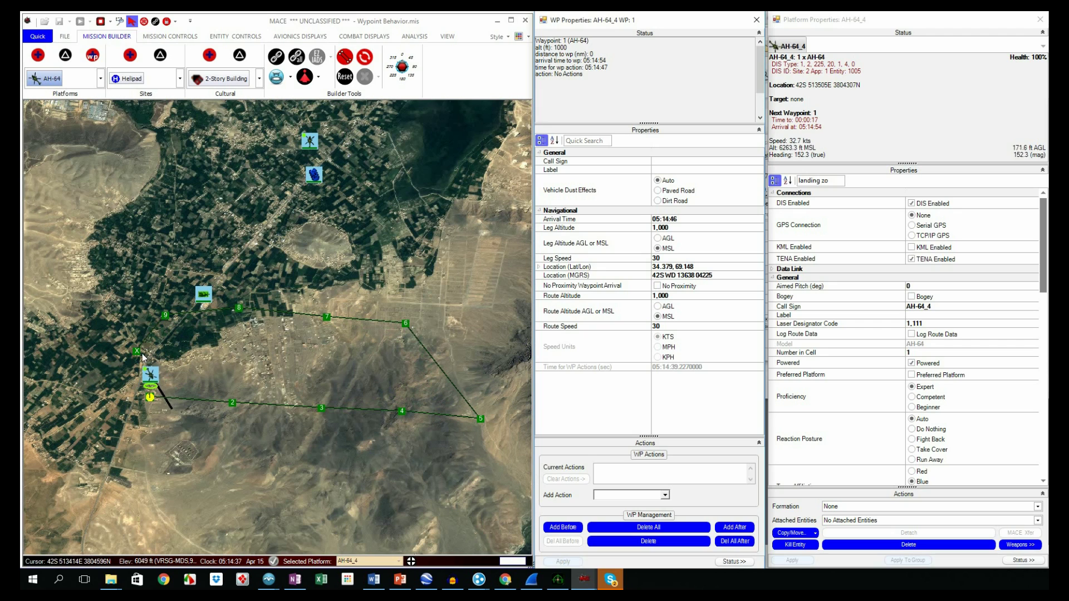
left_click(479, 419)
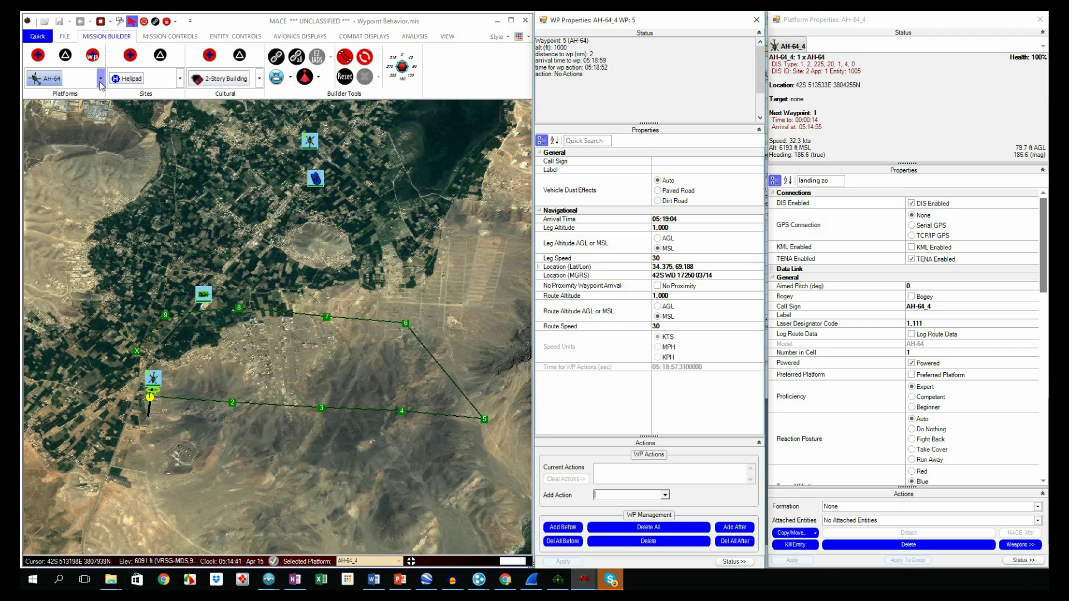
left_click_drag(203, 294, 478, 421)
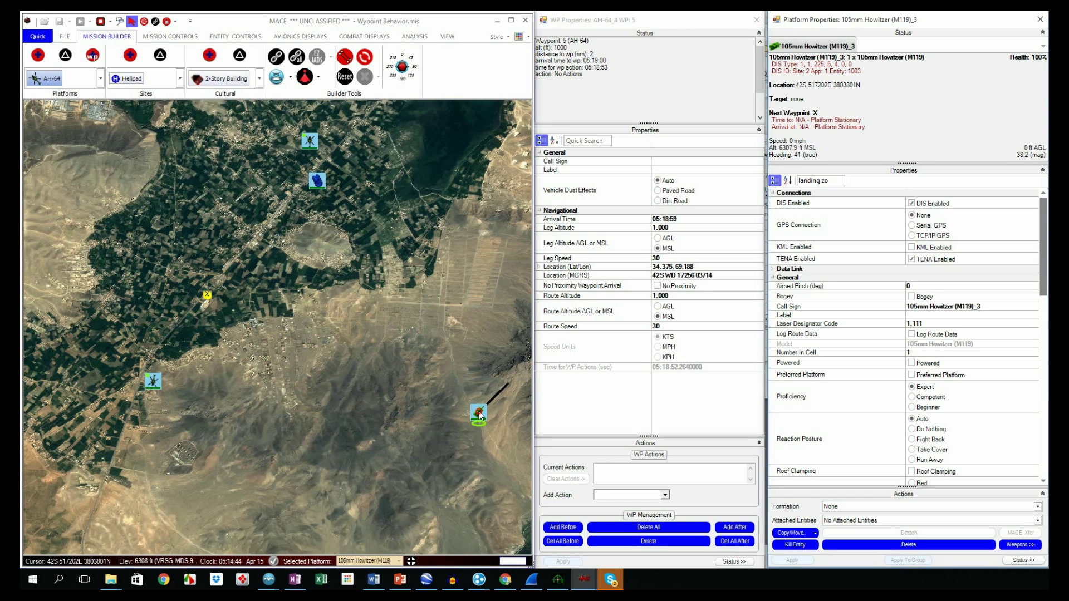
Add a Proceed To waypoint 6 action to AH-64_4's waypoint 4 and move the helicopter along its route to just before waypoint 4.
left_click(155, 388)
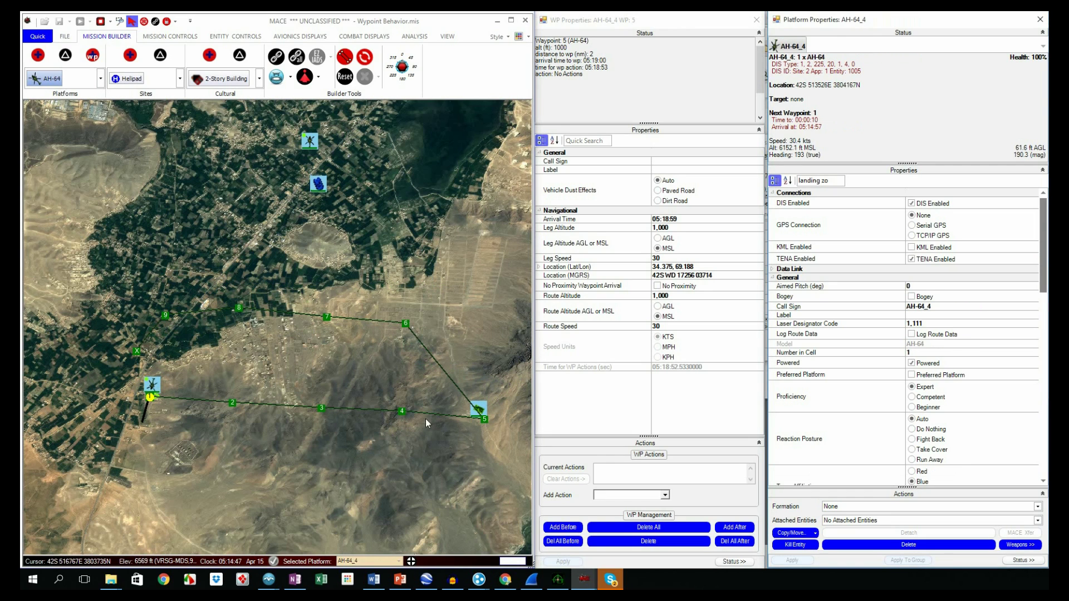
left_click(401, 411)
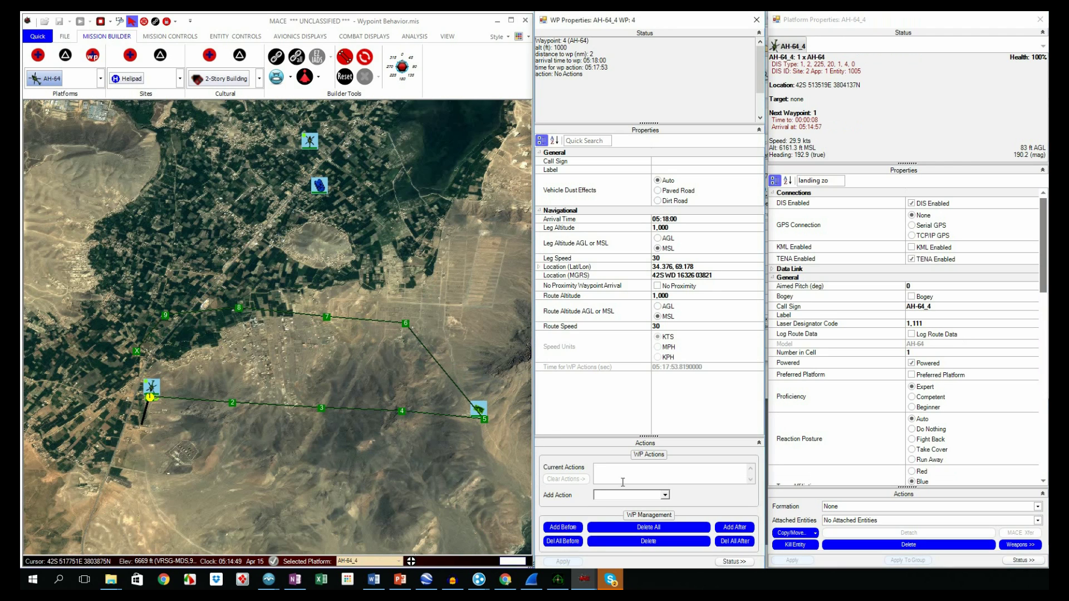
left_click(665, 495)
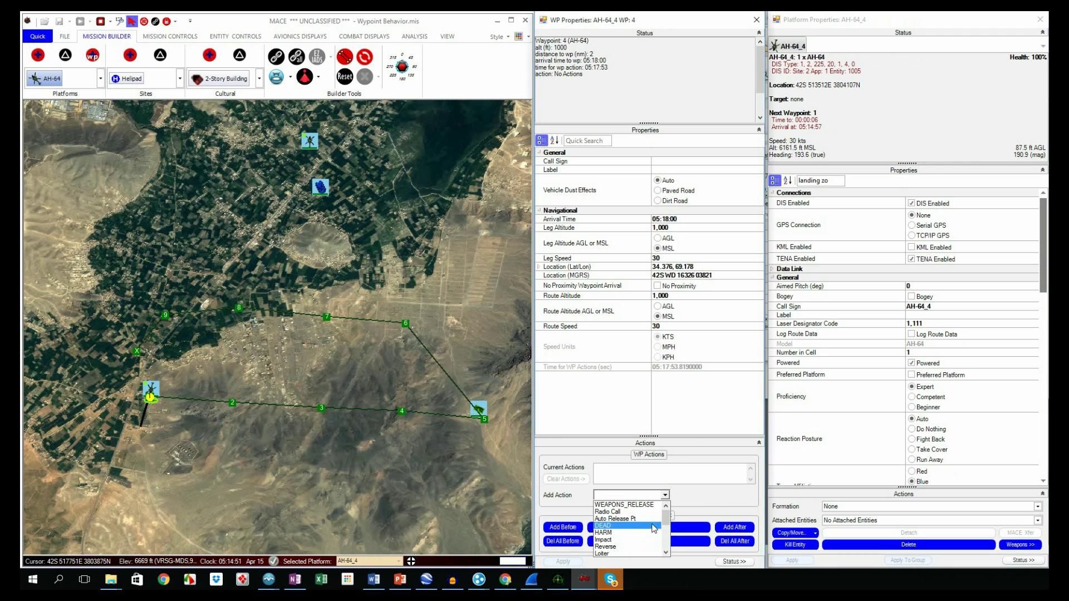
scroll(654, 529, "down", 5)
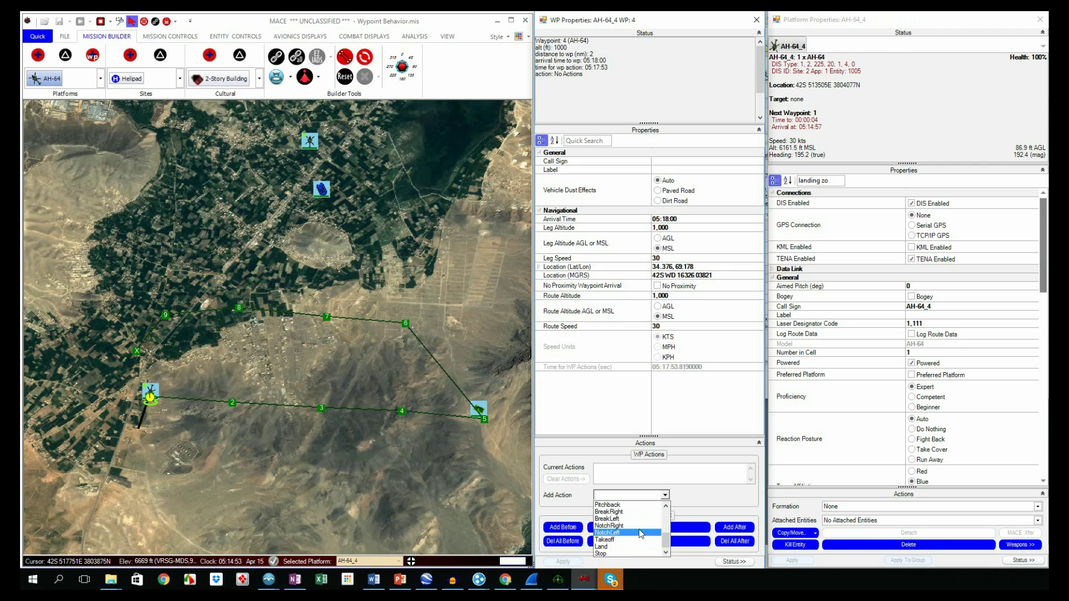
scroll(640, 533, "up", 6)
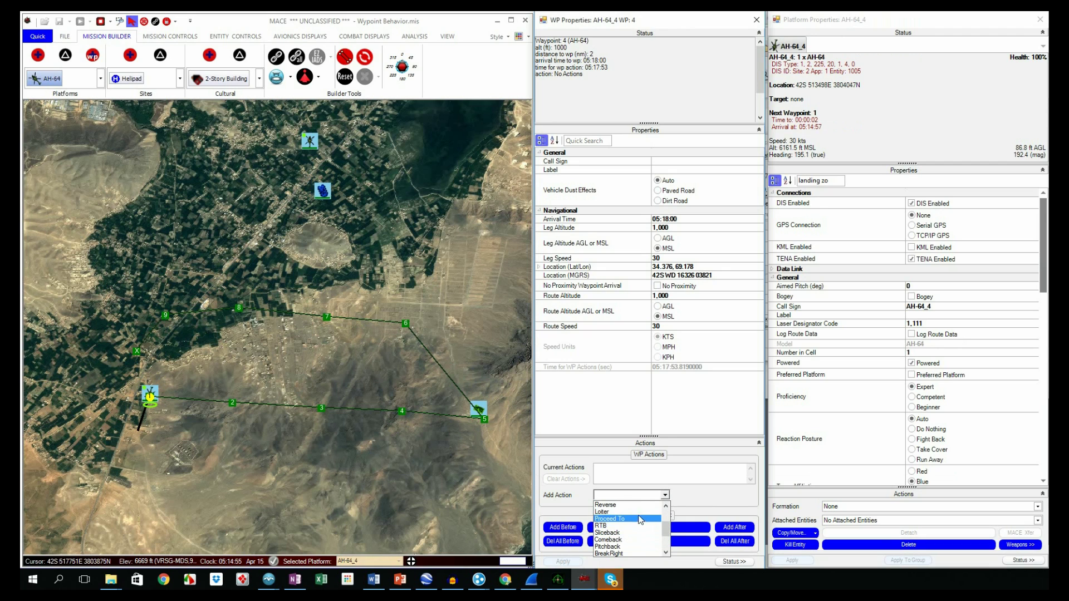
left_click(640, 519)
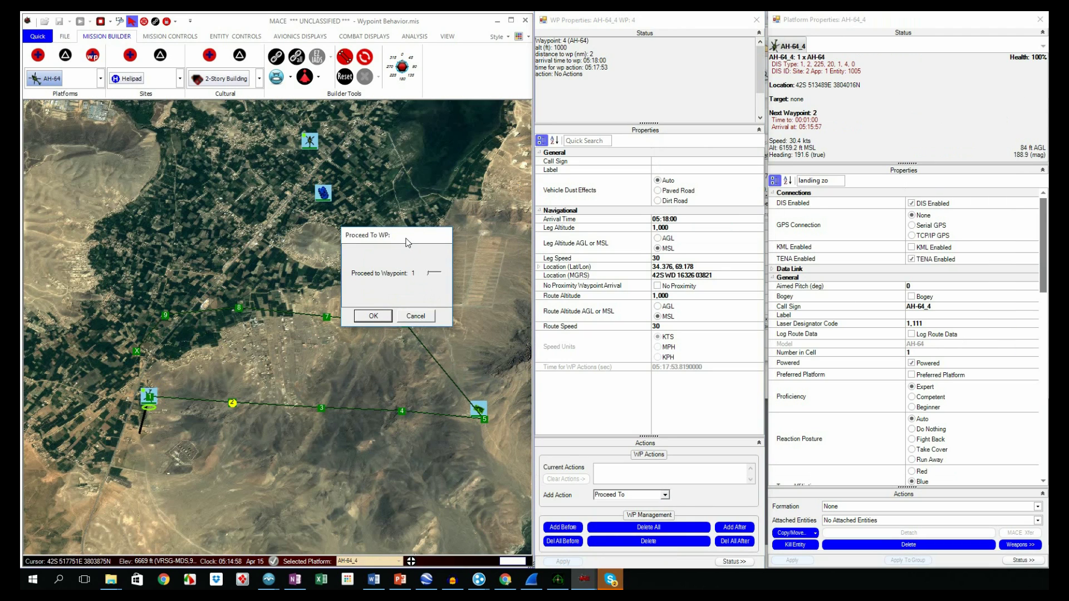
scroll(433, 275, "up", 2)
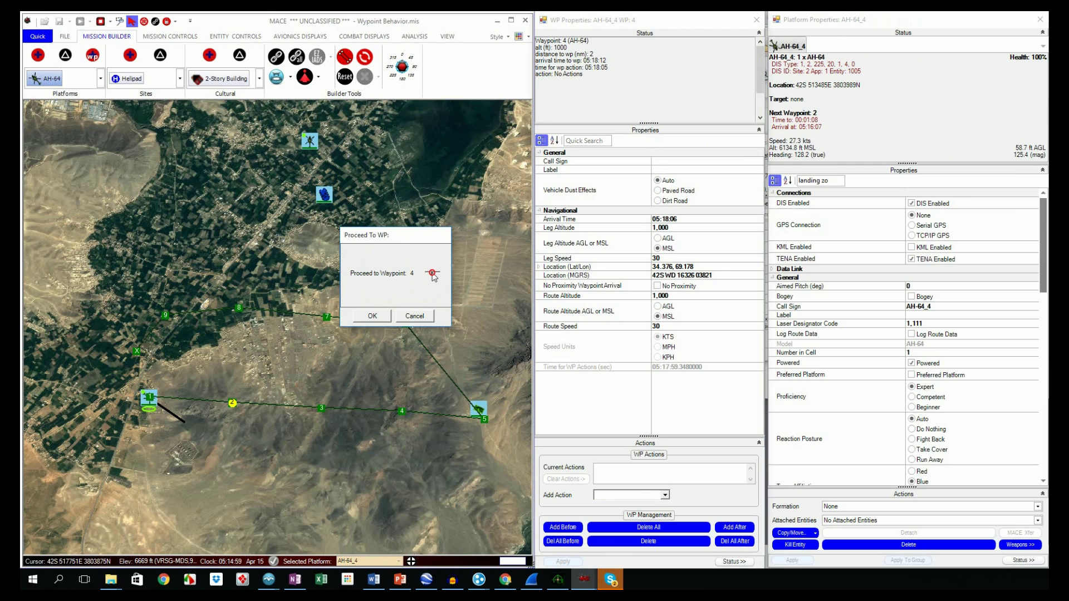
left_click(372, 315)
left_click_drag(181, 401, 372, 415)
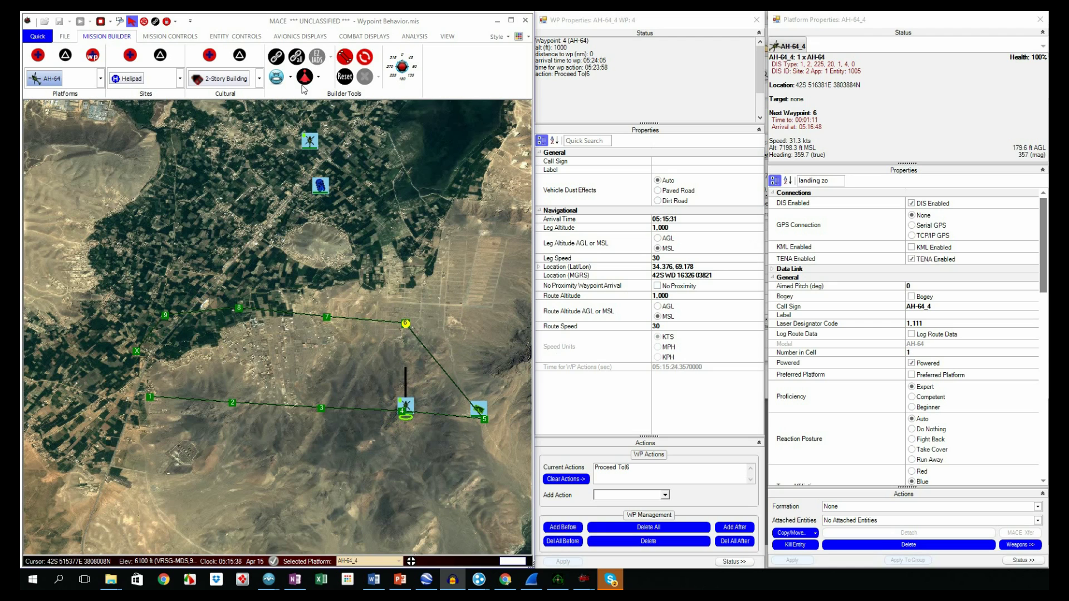
Fire an AGM-114 HELLFIRE from AH-64_4 toward the 105mm Howitzer near waypoint 5.
left_click(245, 37)
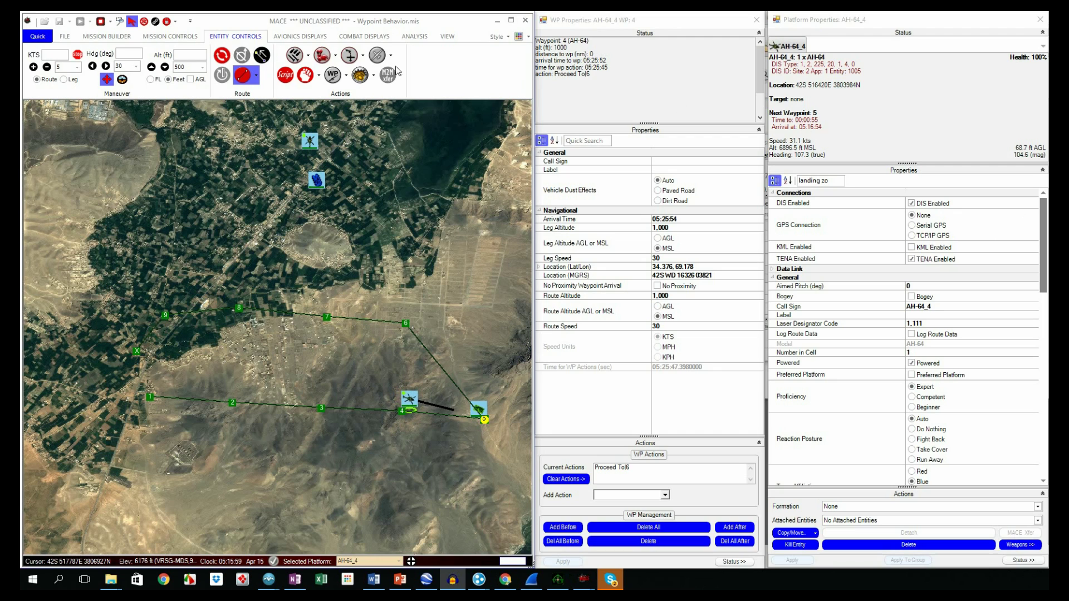
left_click(305, 55)
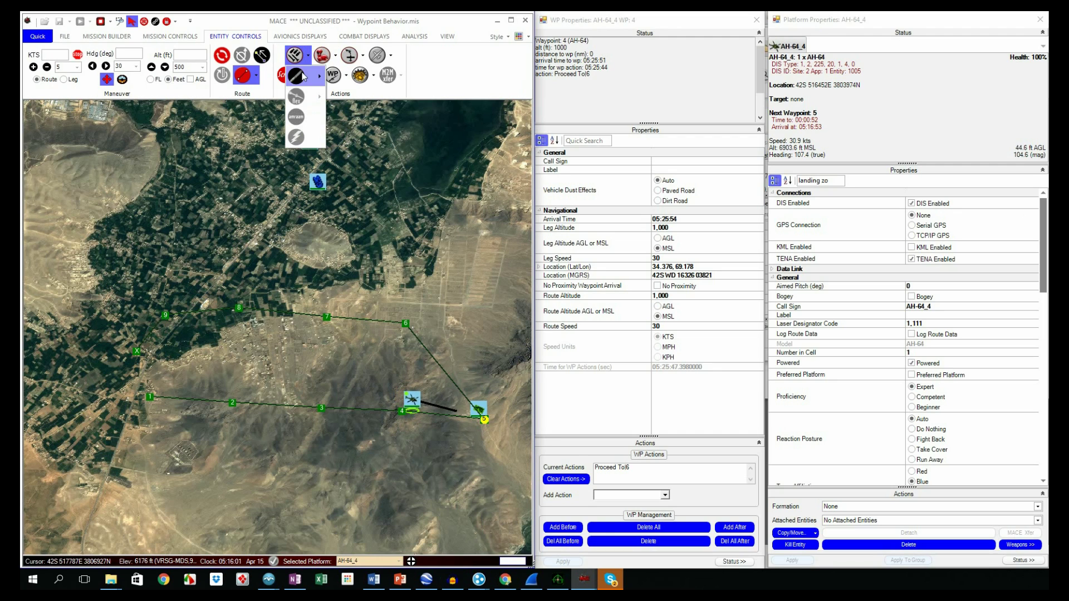
mouse_move(305, 77)
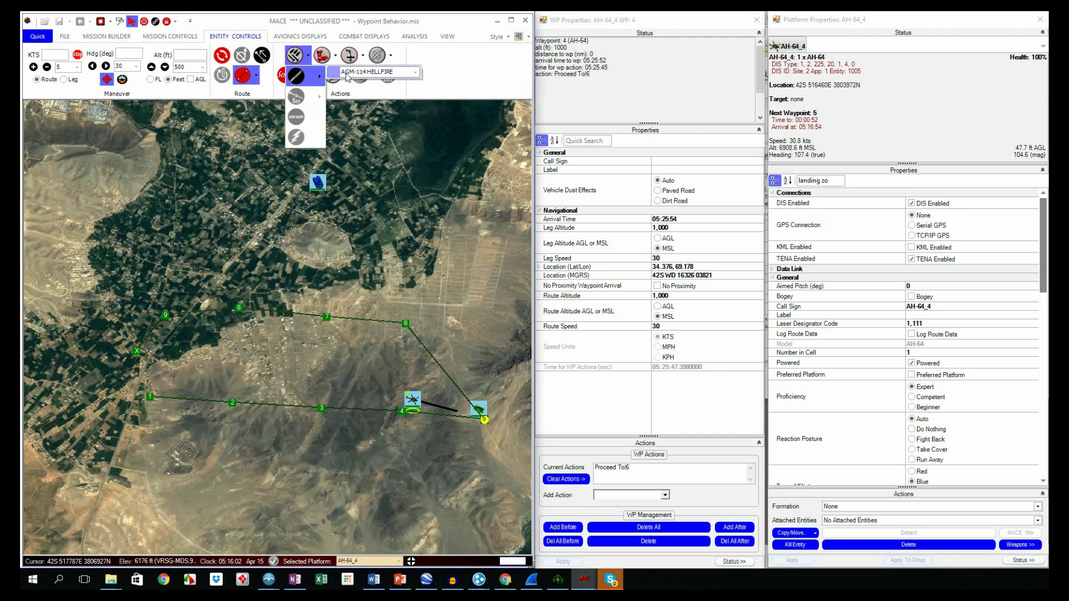
left_click(311, 77)
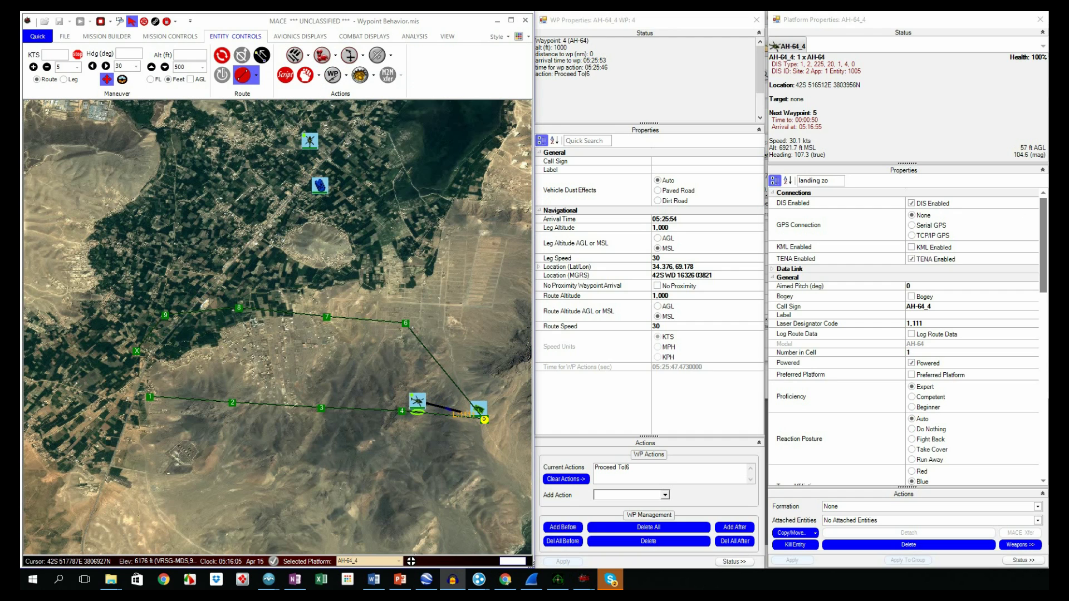